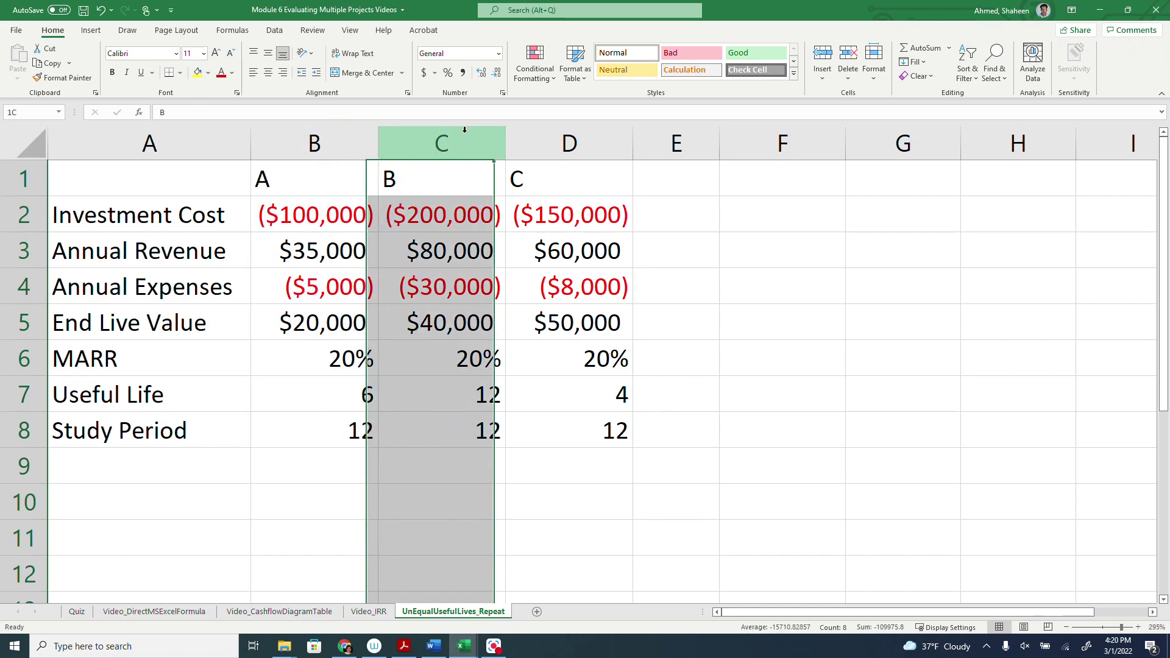
left_click(361, 395)
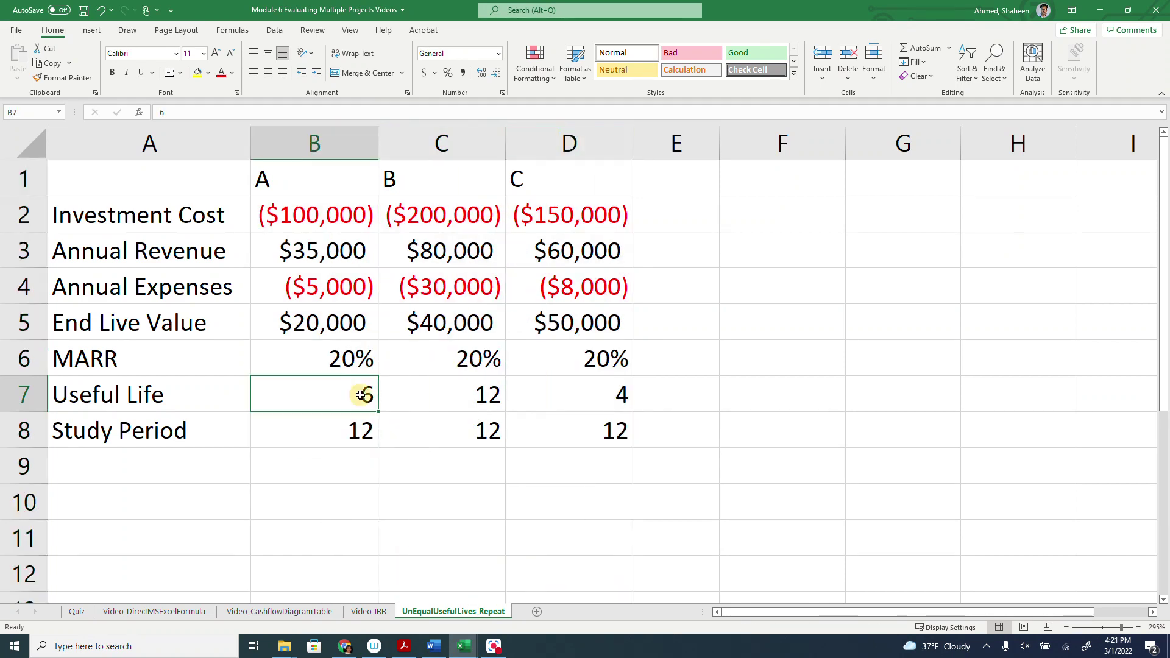
left_click(576, 175)
left_click(604, 394)
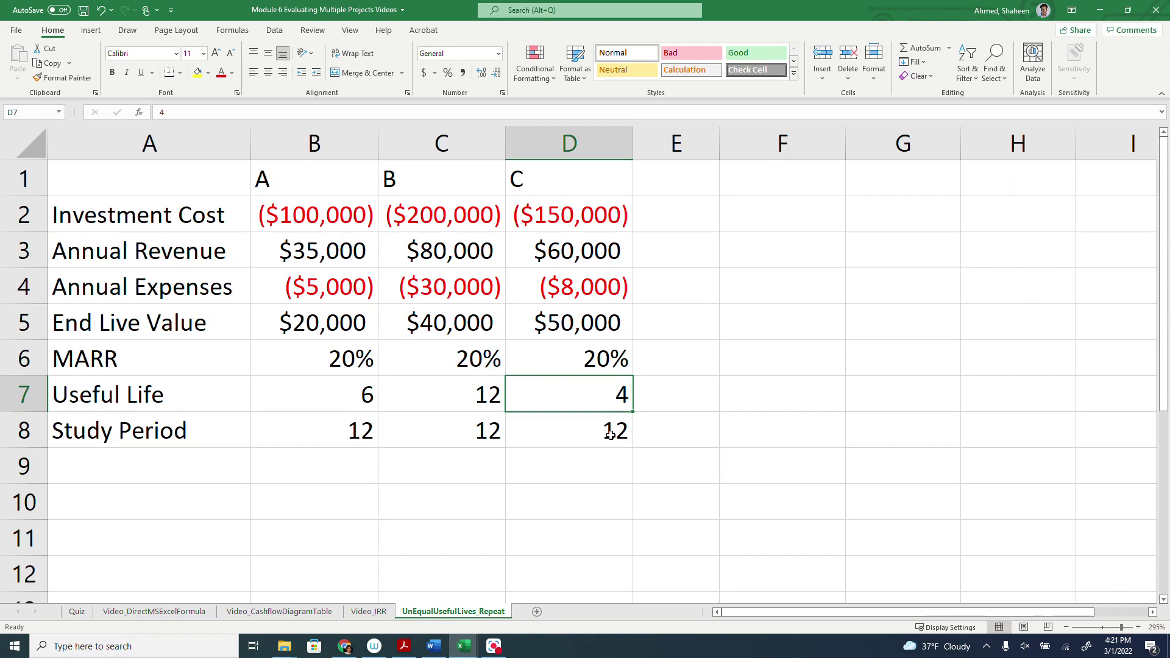
left_click(331, 397)
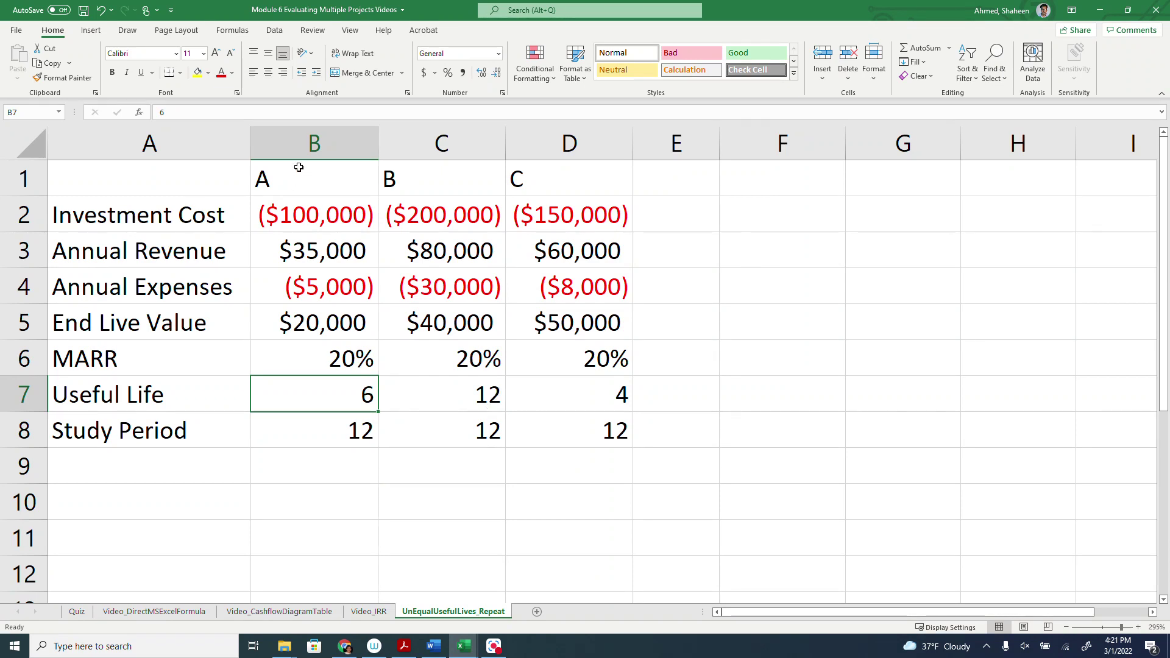
left_click(304, 146)
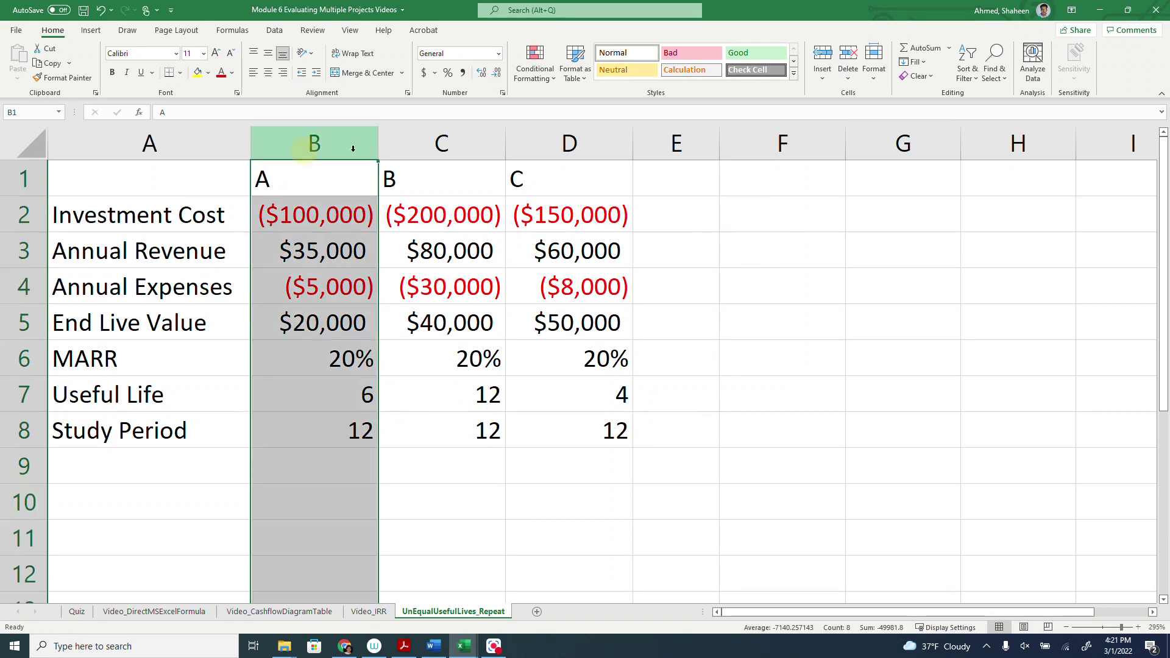
left_click(600, 143)
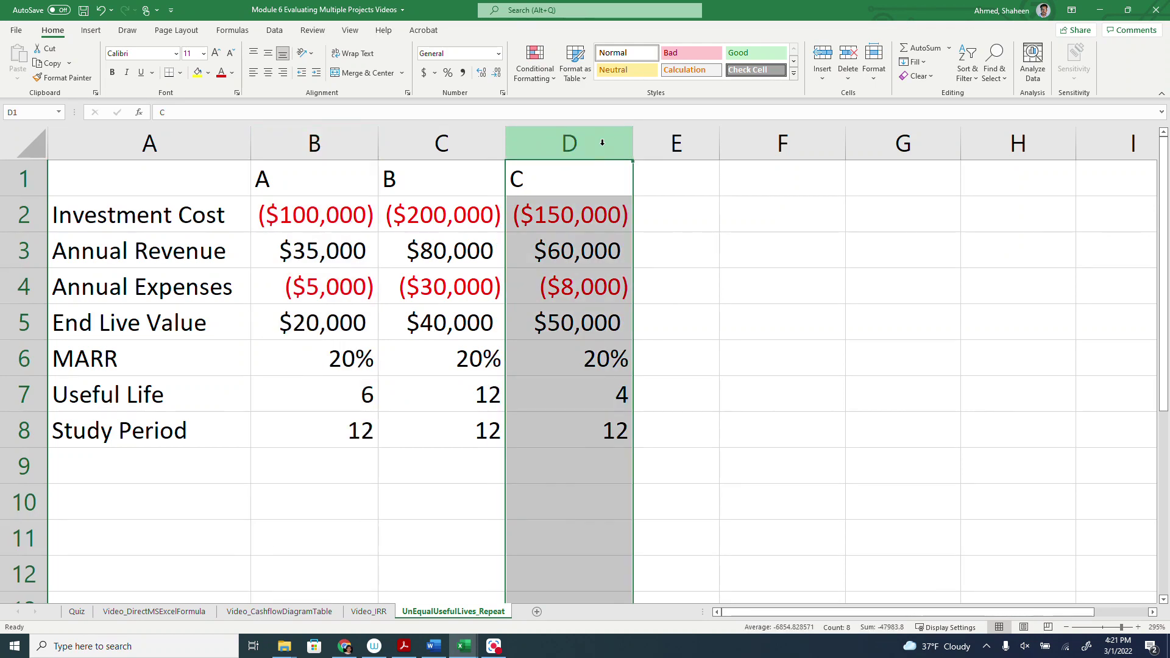
Step: Enter the headers "Period" in E1 and "Cashflow" in F1
left_click(701, 192)
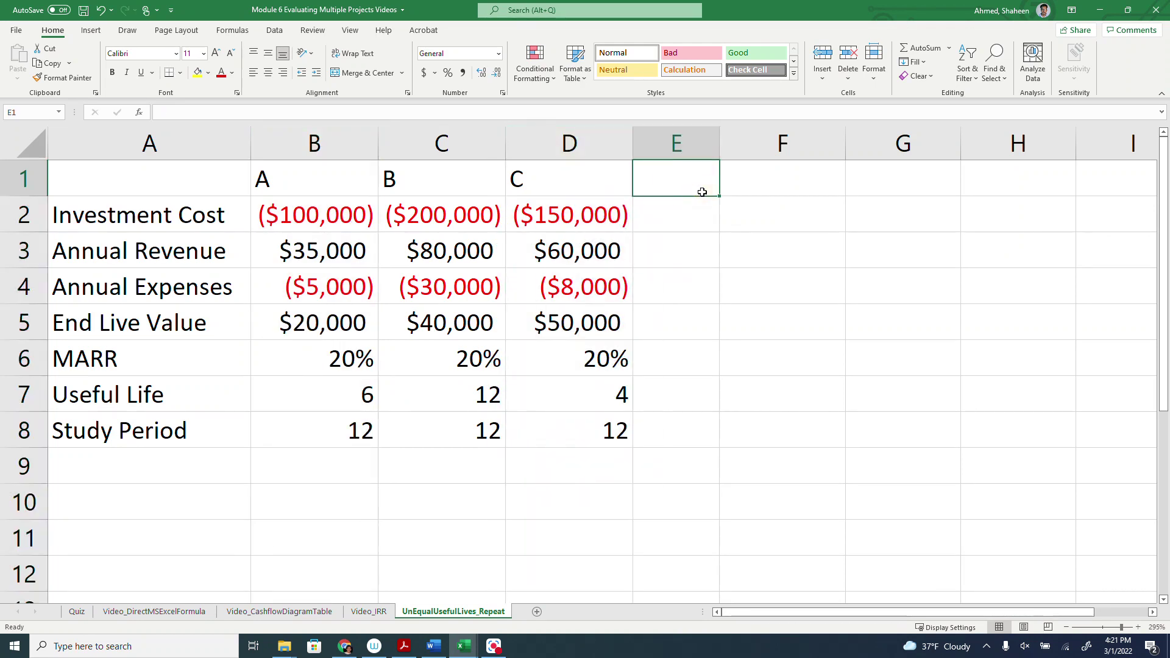
type("Period")
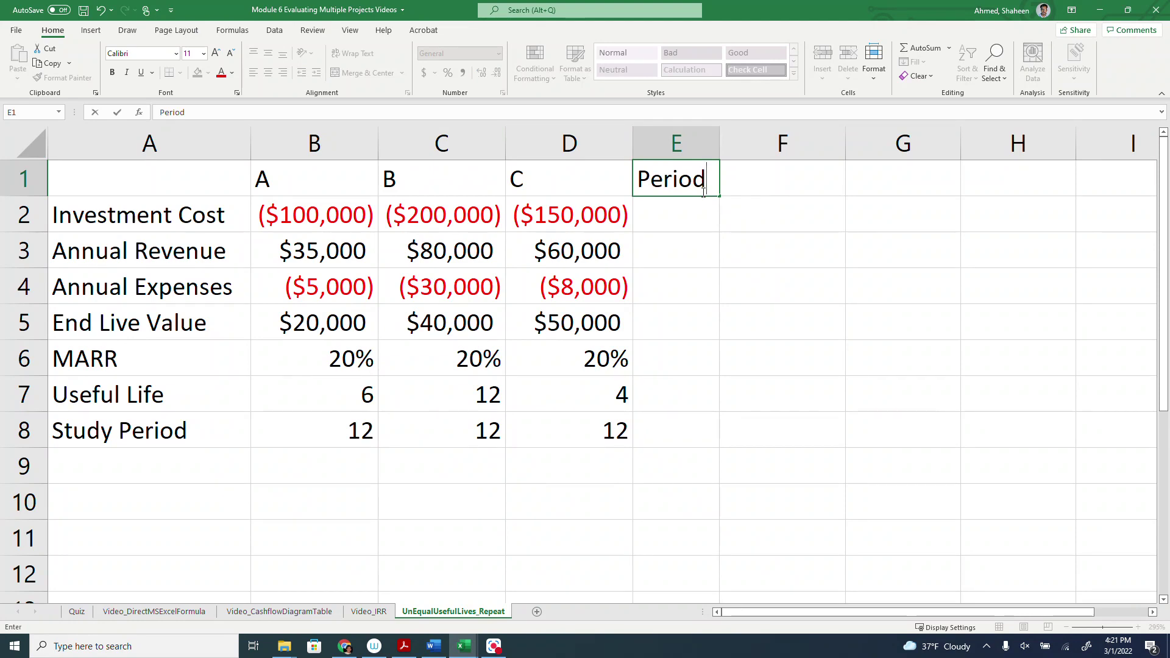
key("Tab")
type("C")
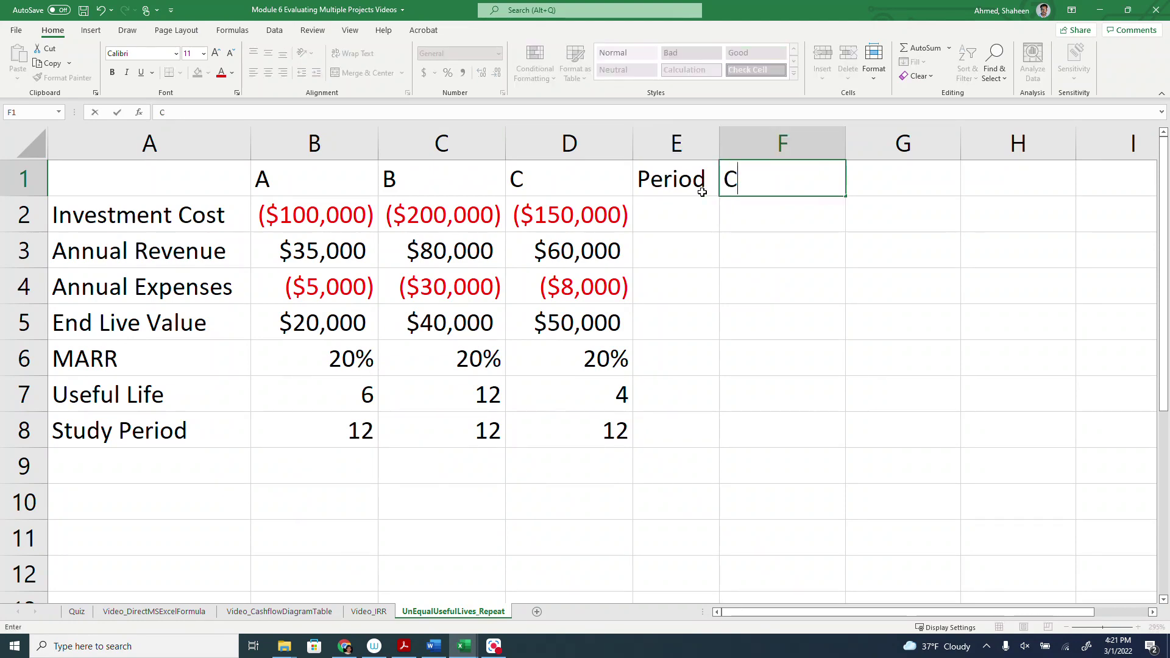
type("ashflow")
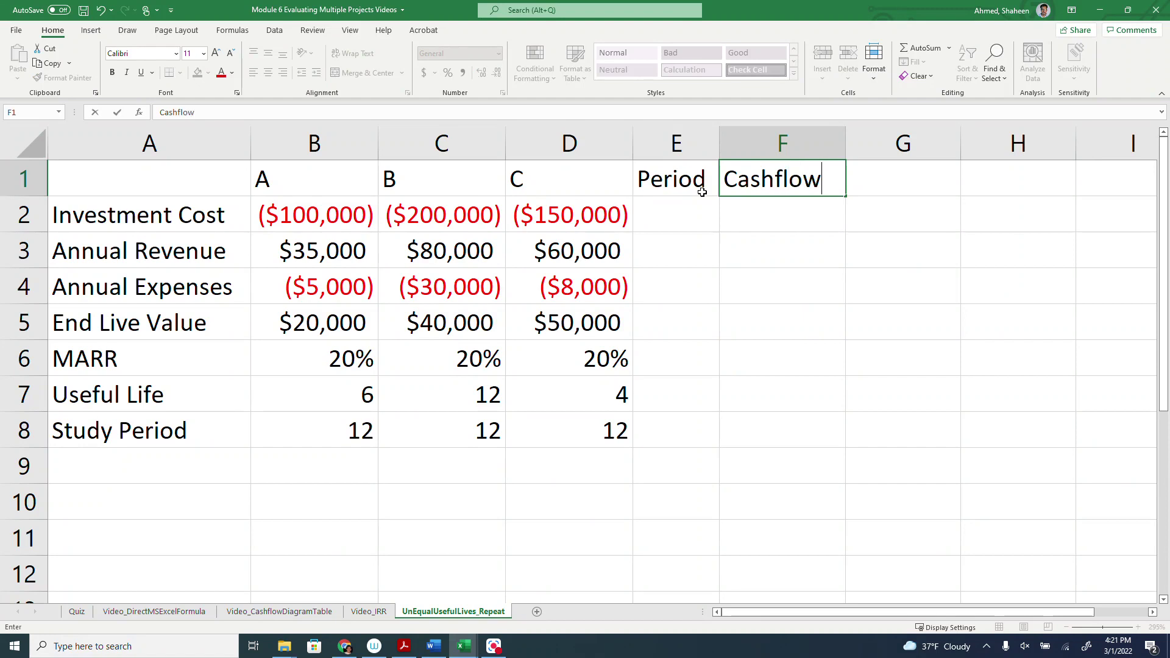
key("Return")
Step: Enter 0, 1 and 2 below the Period header from E2 and fill the series down to period 12
type("0")
key("Return")
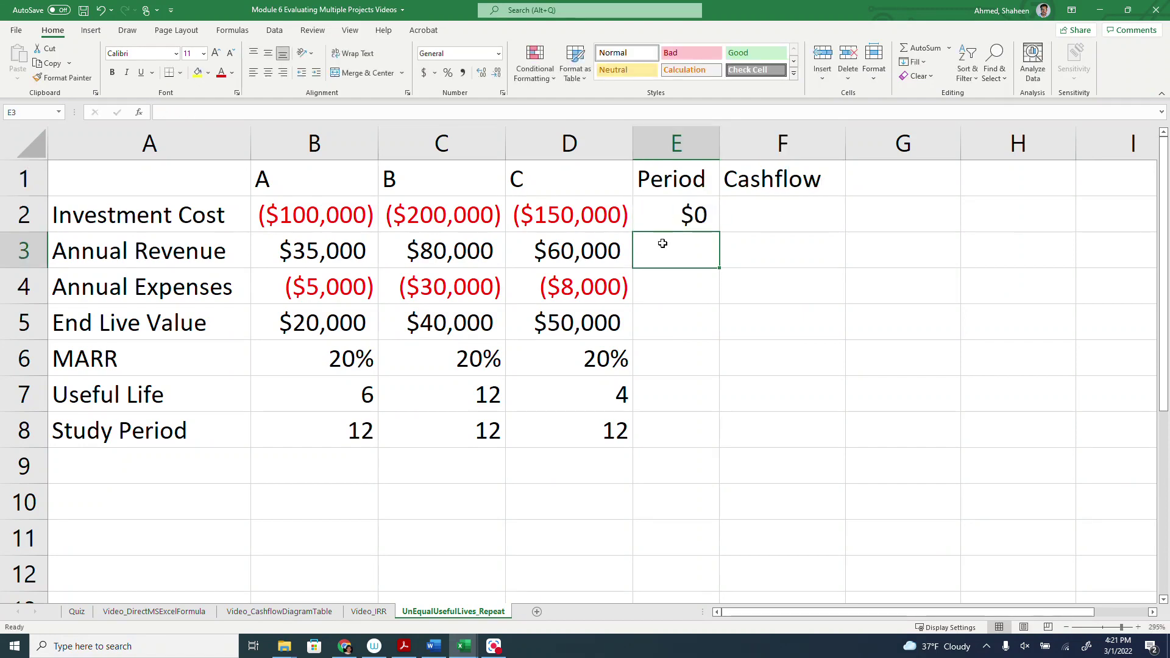
type("1")
key("Return")
type("2")
key("Return")
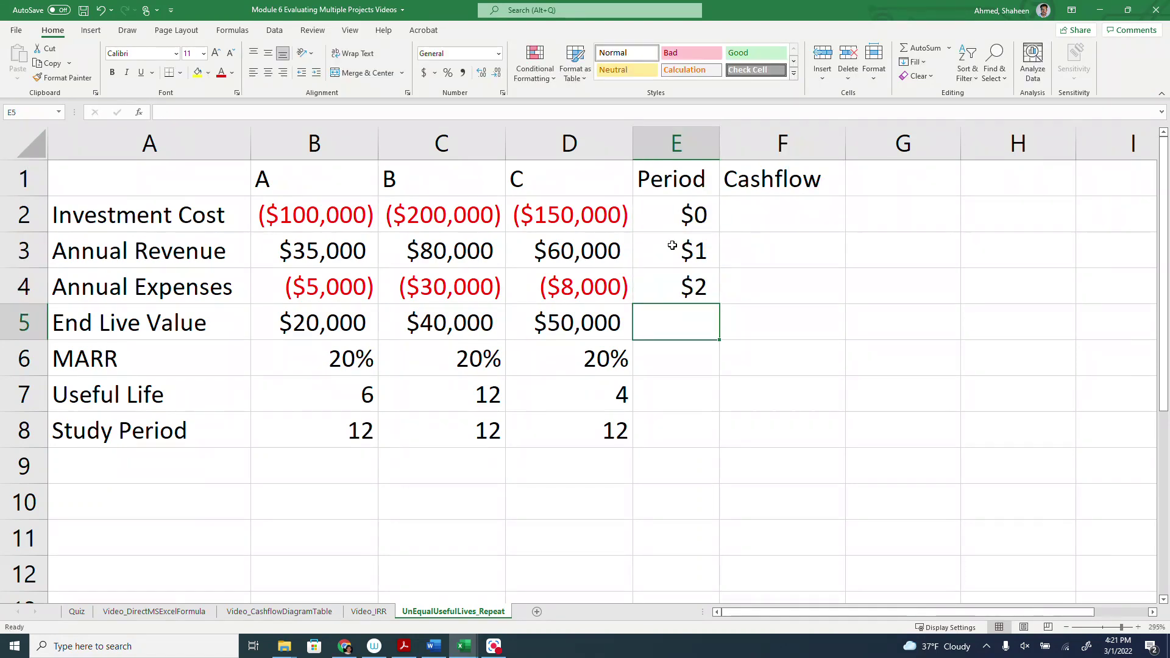
left_click(685, 246)
left_click_drag(686, 245, 706, 536)
scroll(896, 449, "up", 1)
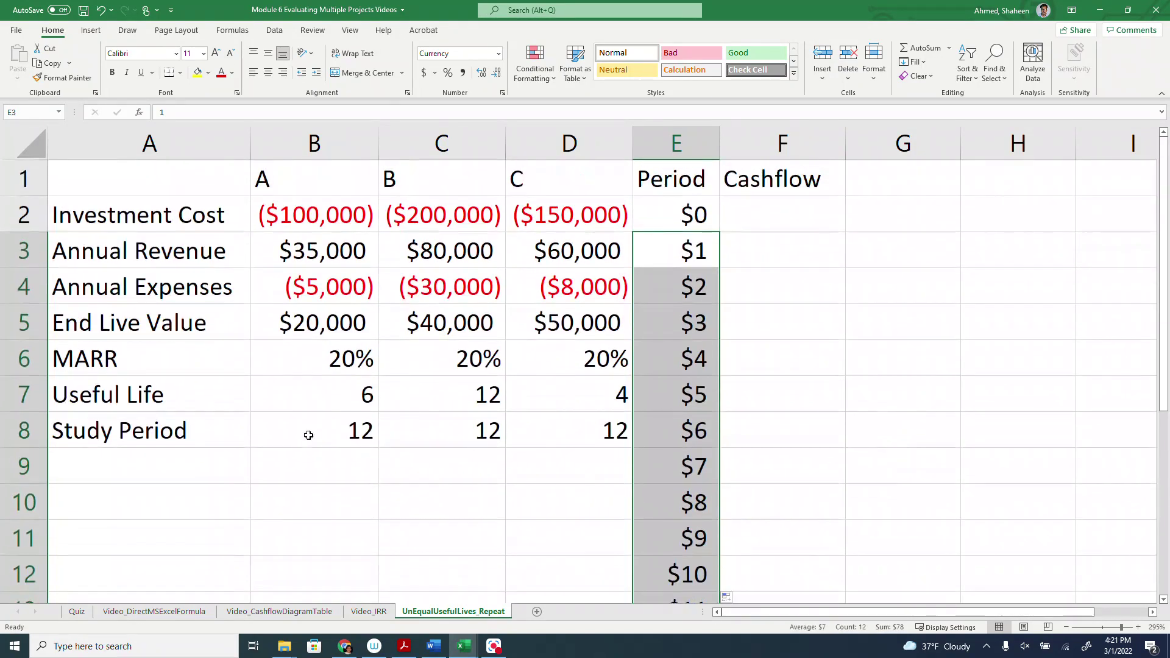
Step: Copy the plain number format of the Study Period cell B8 onto the whole Period column with Format Painter
left_click(345, 428)
left_click(63, 77)
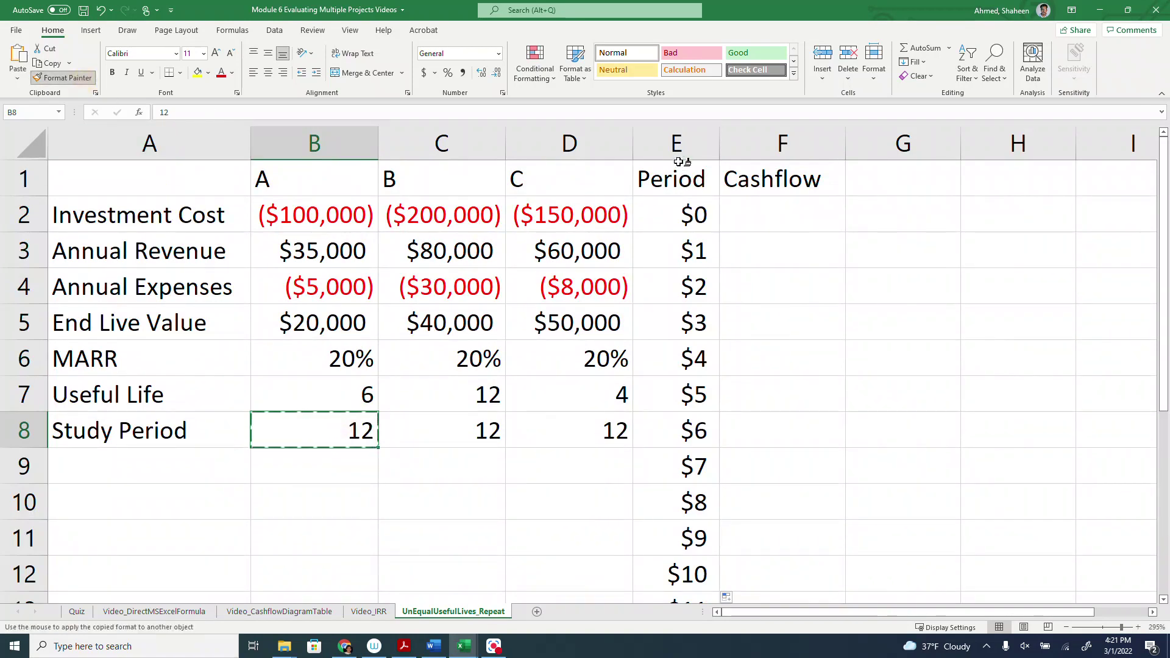
left_click(678, 153)
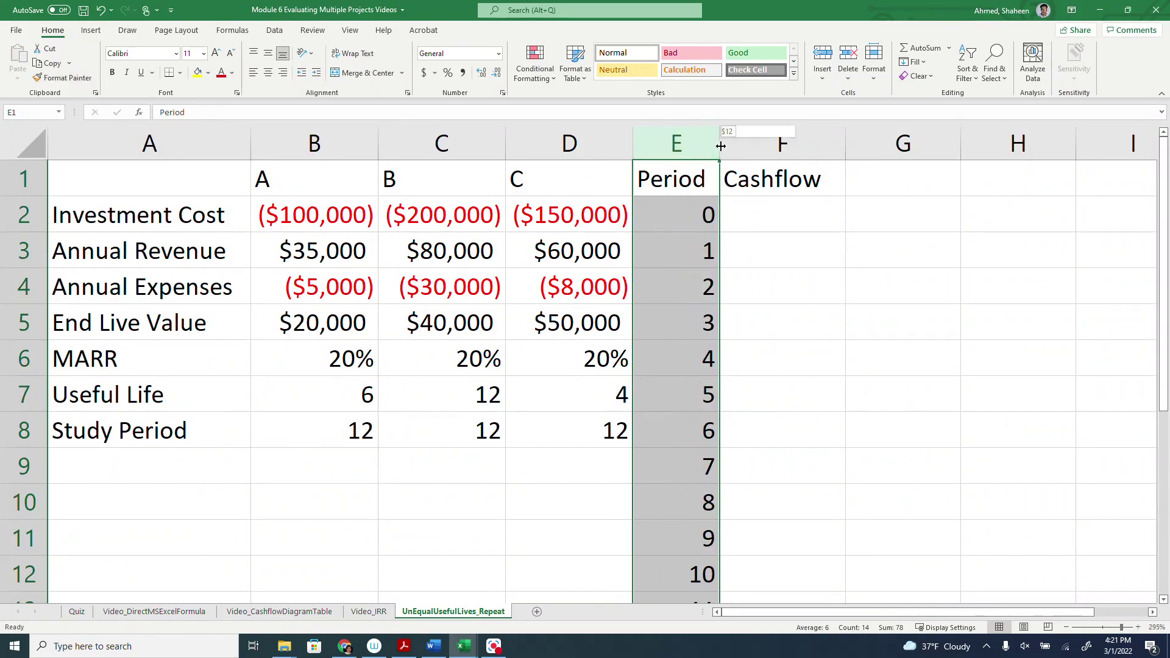
Step: Link the period 0 cash flow in F2 to project A's investment cost with =B2
left_click(787, 205)
type("=")
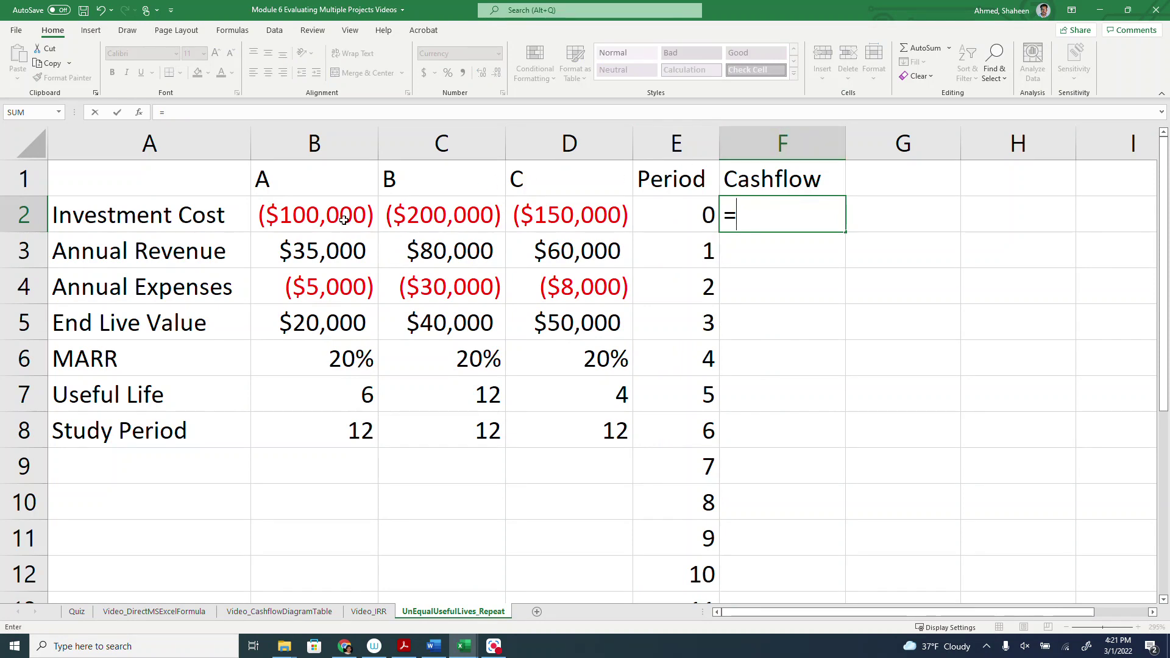
left_click(345, 220)
key("Return")
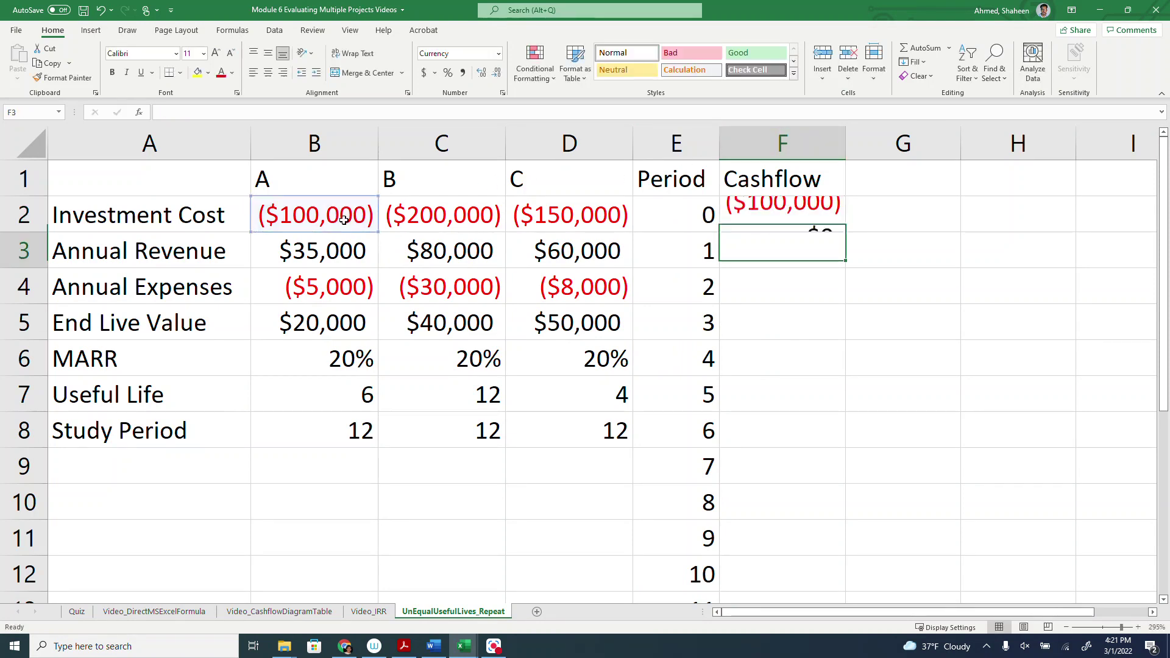
Step: Change the header in F1 to "CashflowA"
double_click(832, 189)
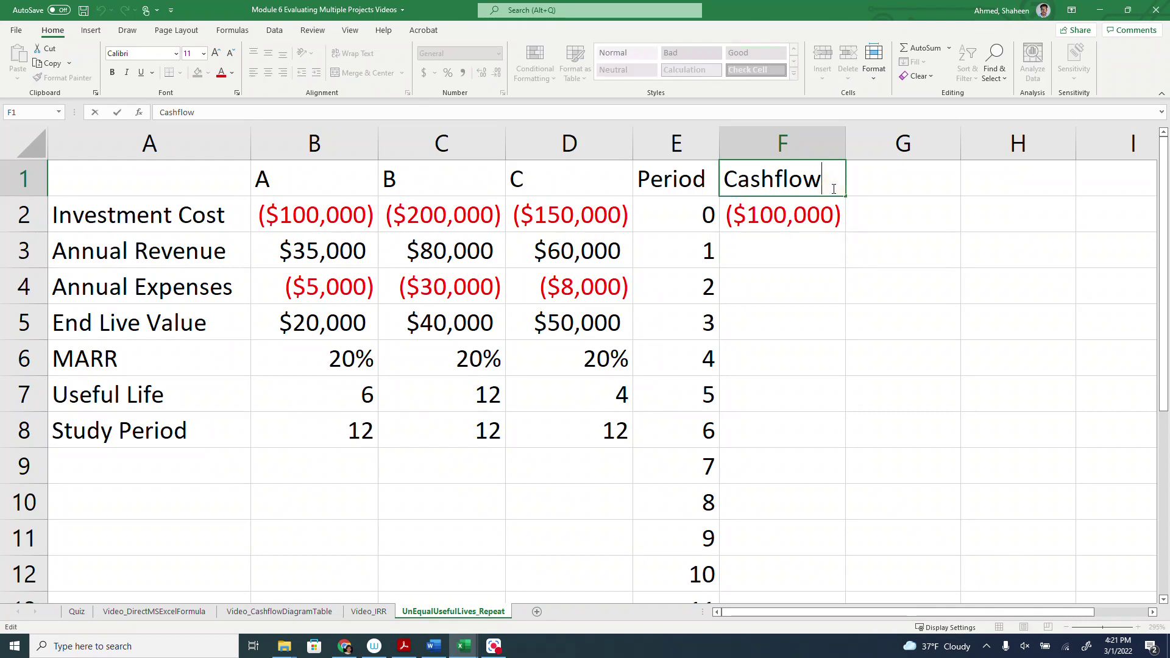
type("A")
key("Return")
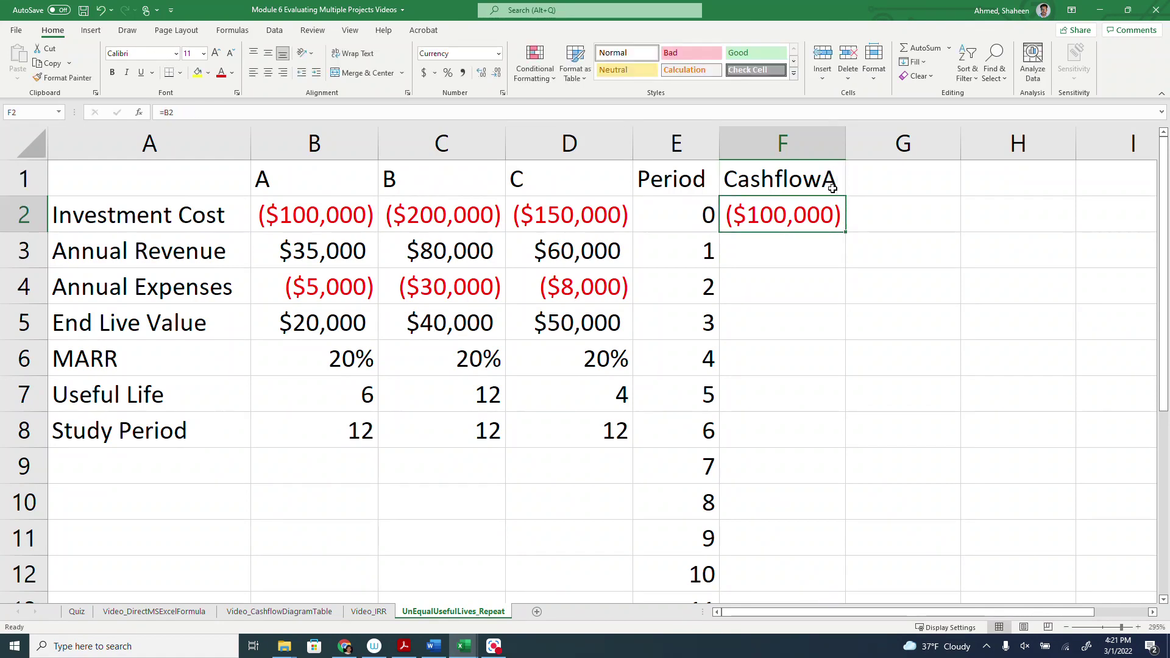
left_click(796, 251)
type("=")
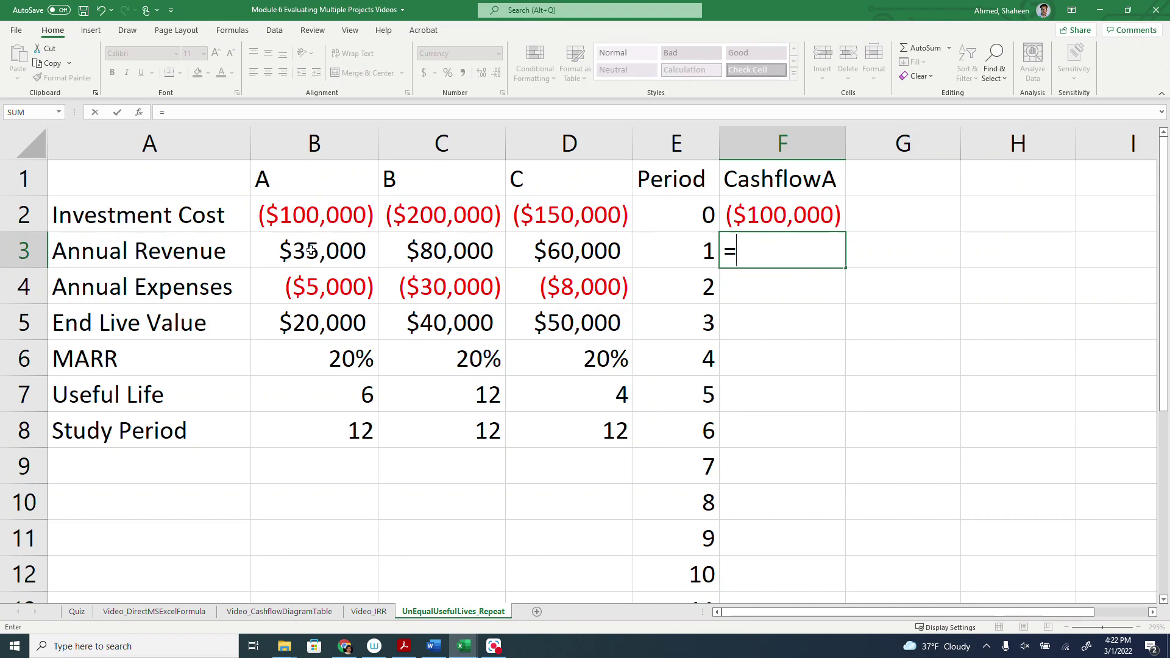
left_click(311, 250)
type("-")
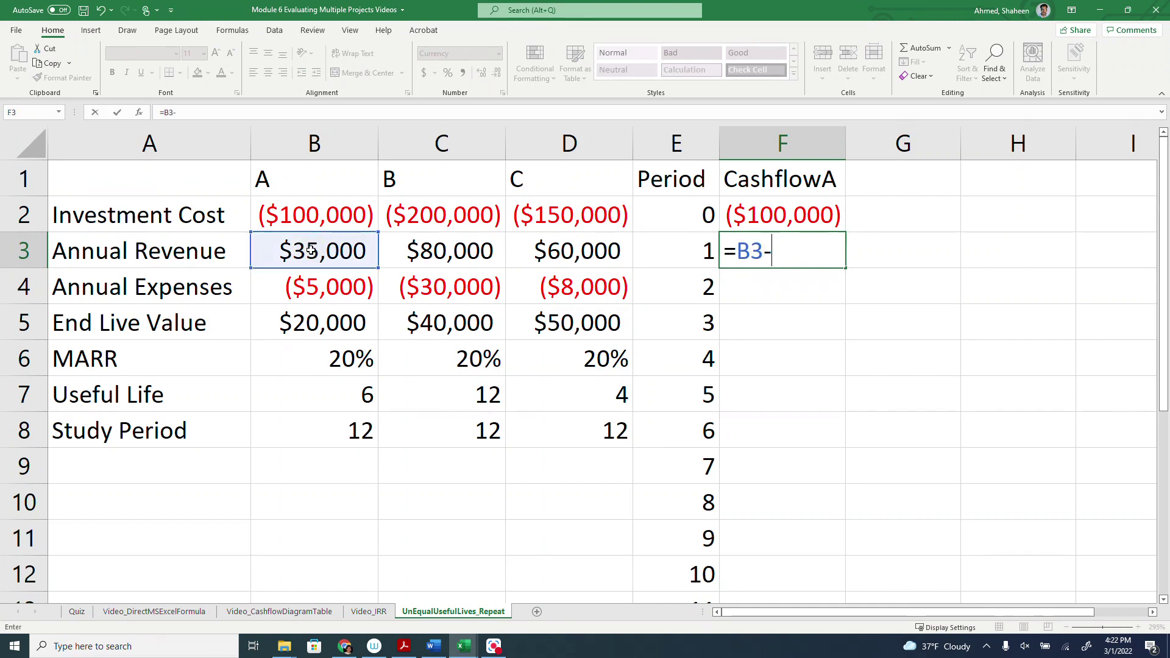
left_click(299, 284)
left_click(740, 252)
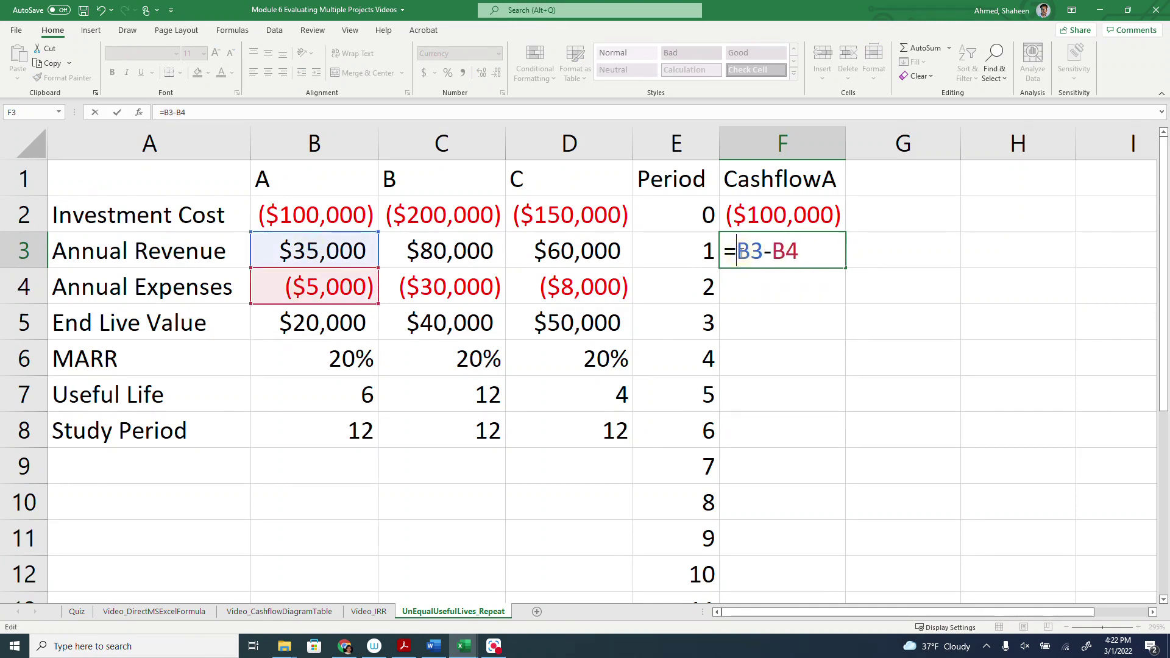
key("F4")
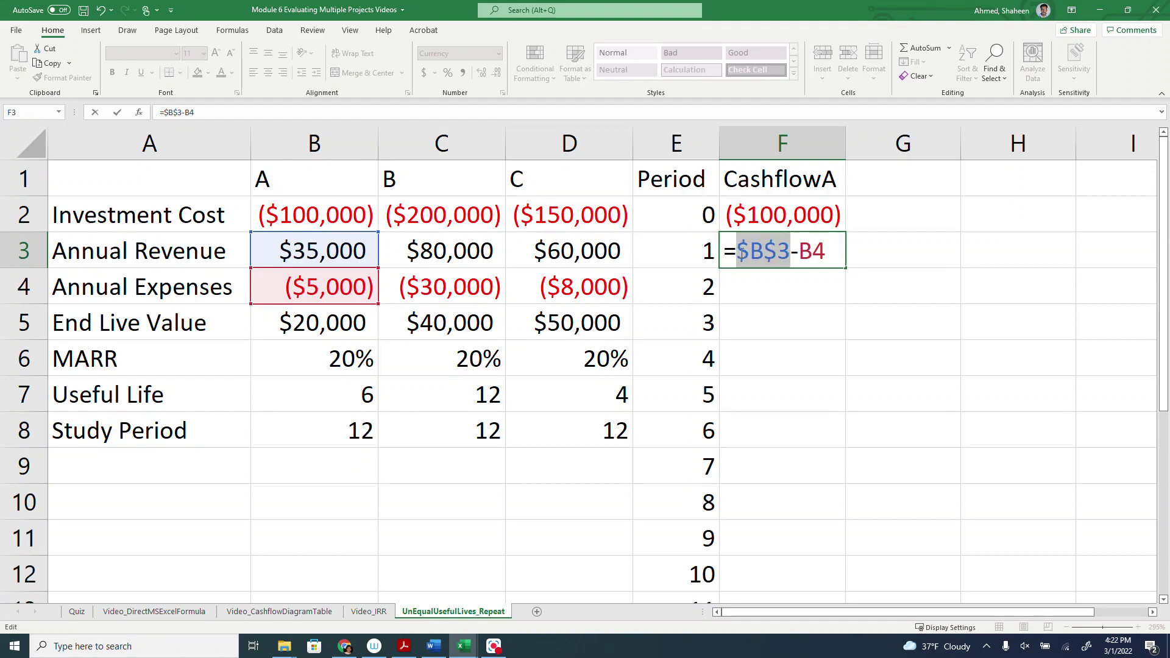
key("Right")
key("Right")
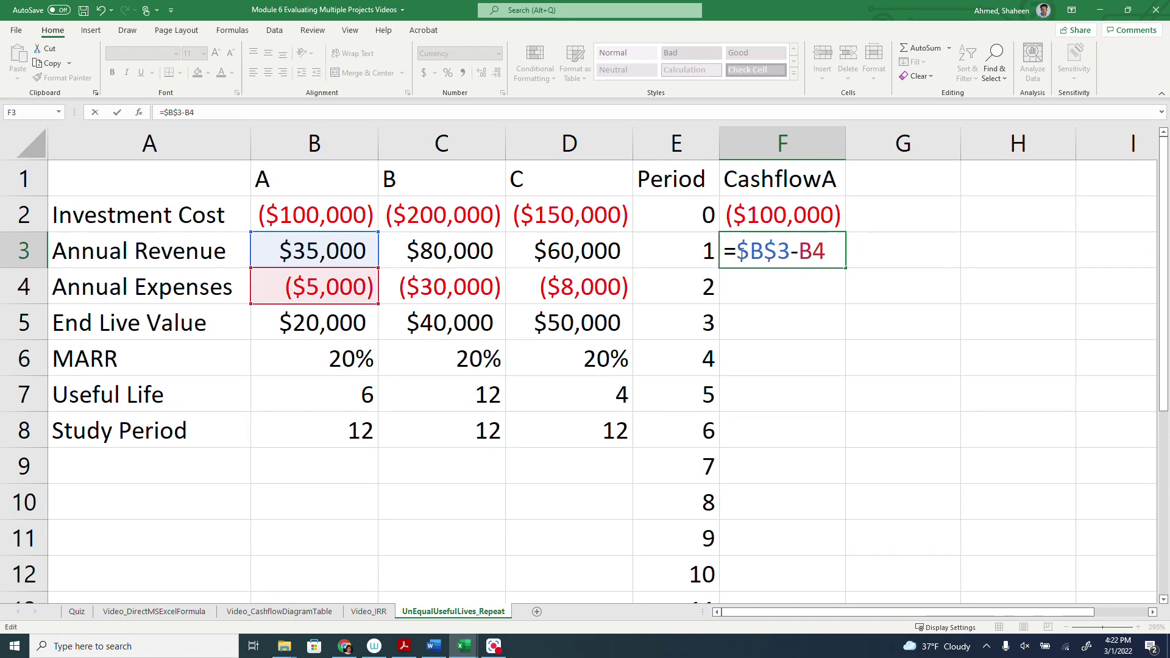
key("Escape")
Step: Calculate project A's period 1 cash flow in F3 as annual revenue plus annual expenses with =B3+B4
type("=")
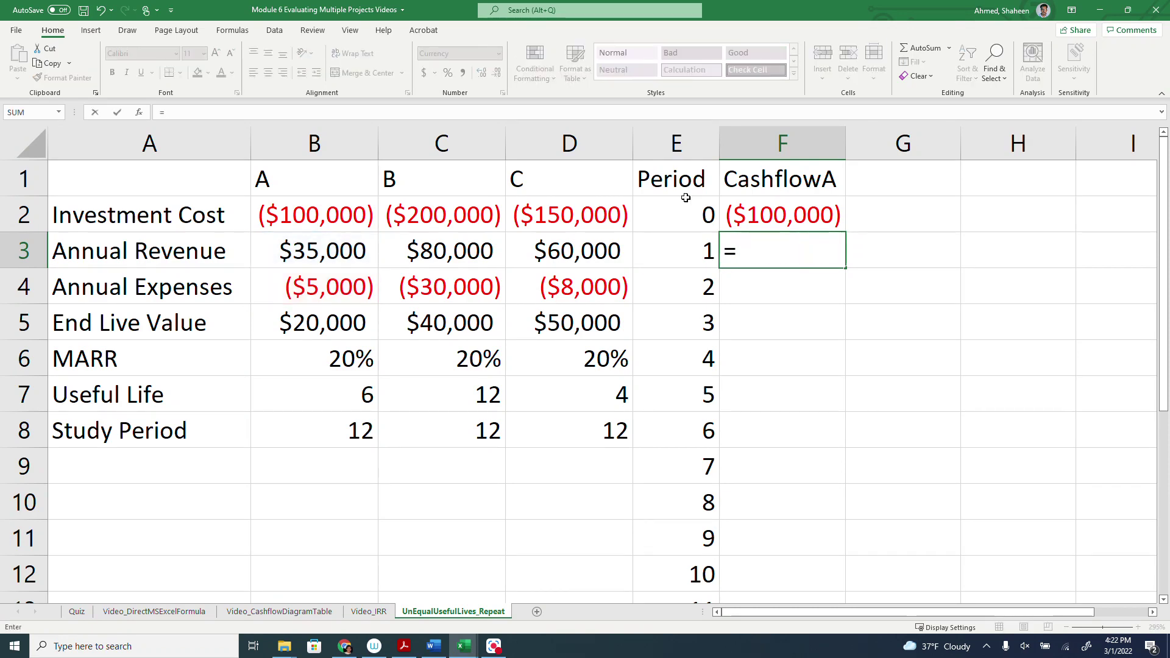
left_click(348, 251)
type("+")
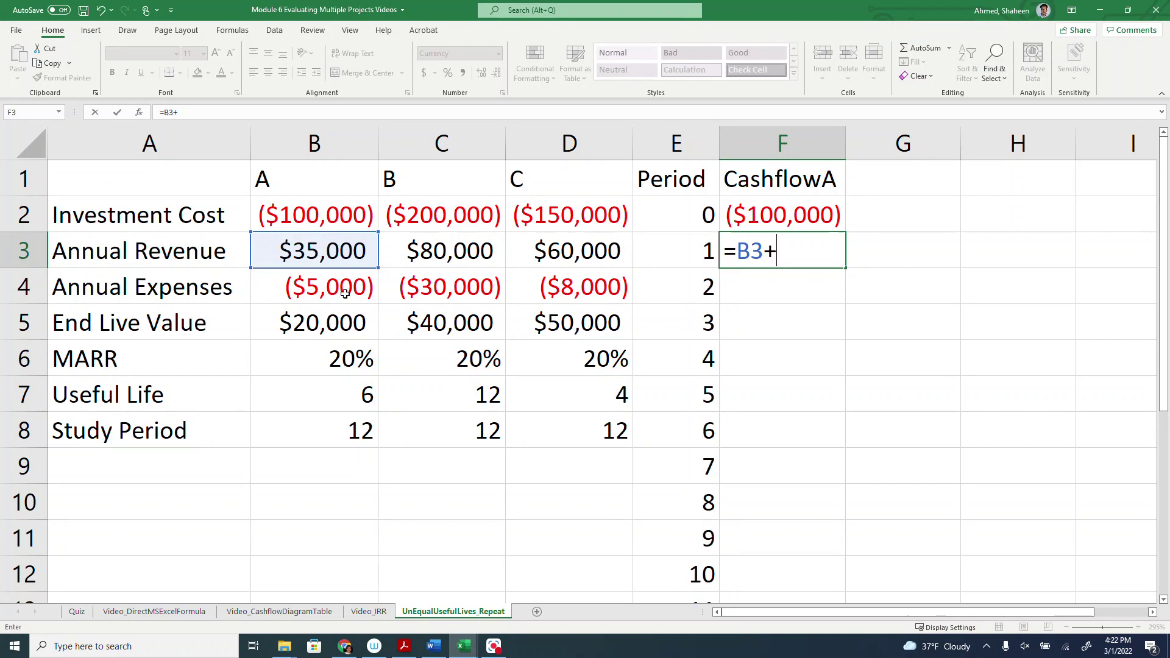
left_click(330, 279)
key("Return")
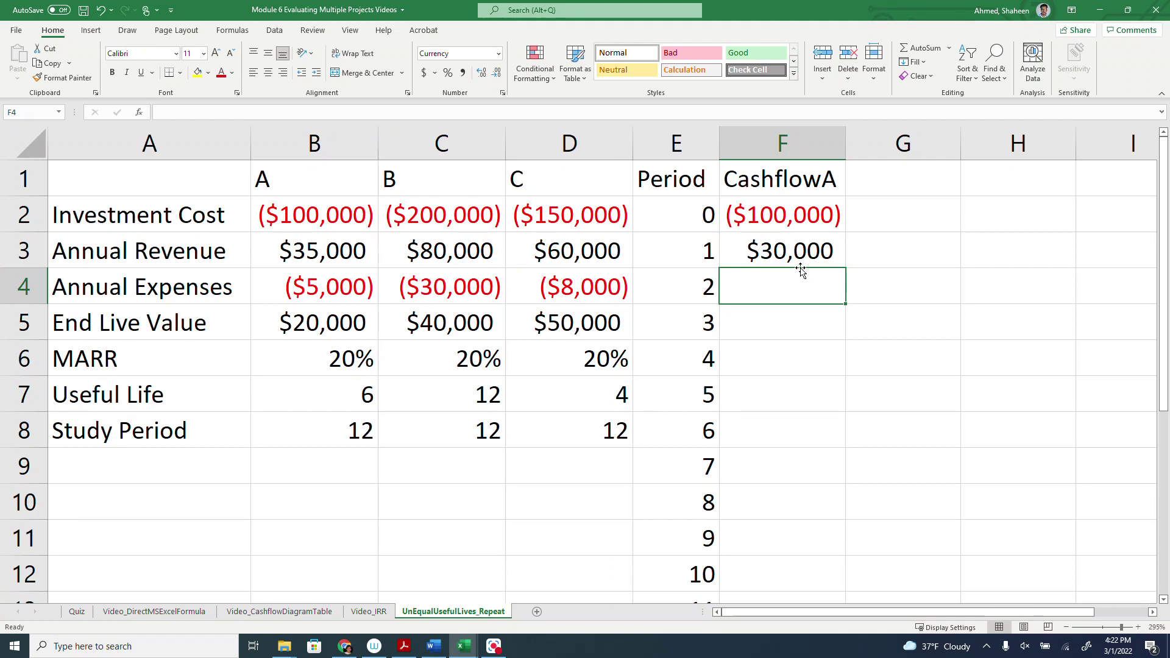
Step: Set the period 2 cash flow in F4 to =F3 and fill the formula down through period 12
type("=")
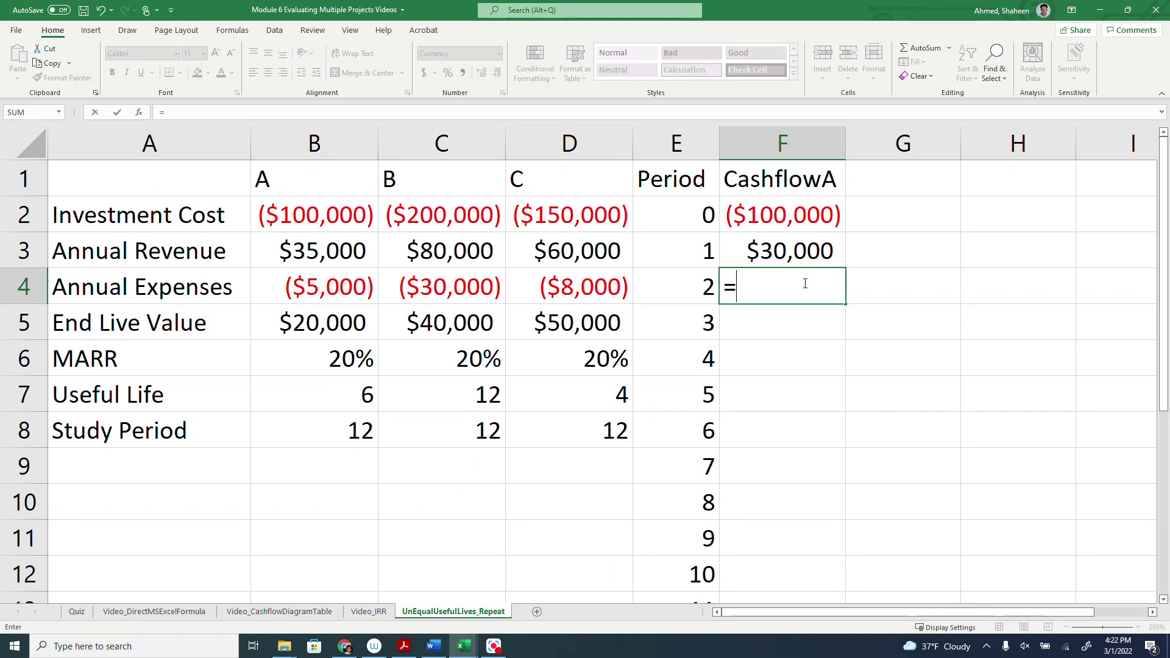
left_click(784, 250)
key("Return")
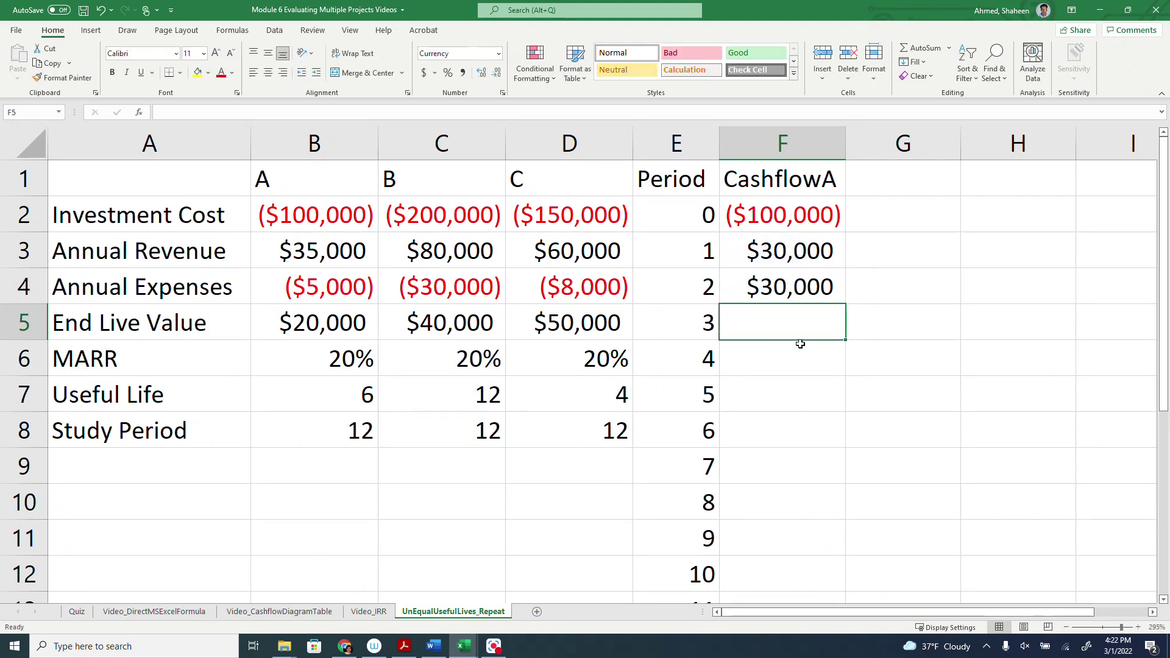
left_click(804, 296)
double_click(845, 303)
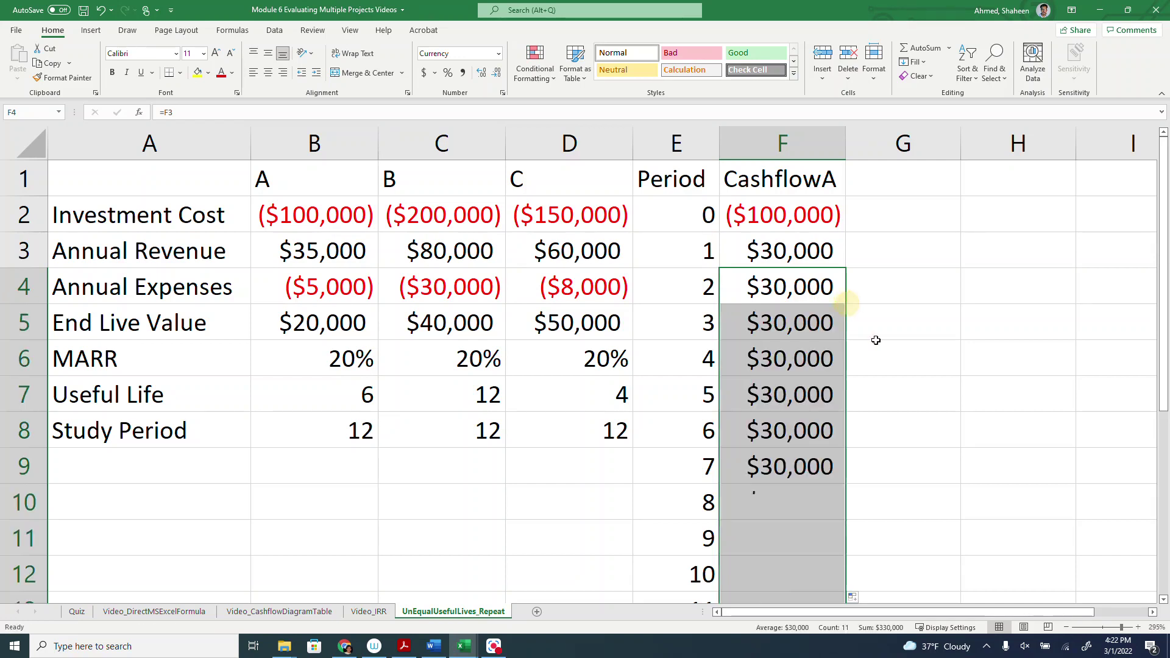
scroll(918, 433, "down", 2)
scroll(917, 431, "up", 2)
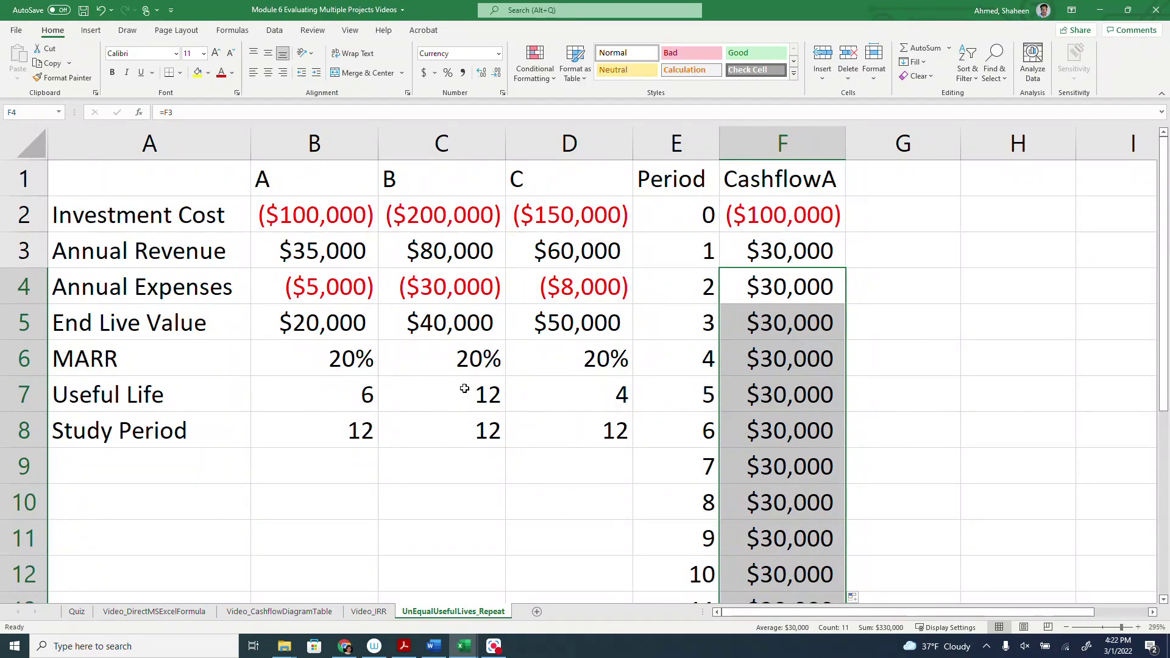
Step: Extend the period 6 cash flow in F8 with the repeated investment cost and end-of-life value, giving =F7+B2+B5
left_click(807, 441)
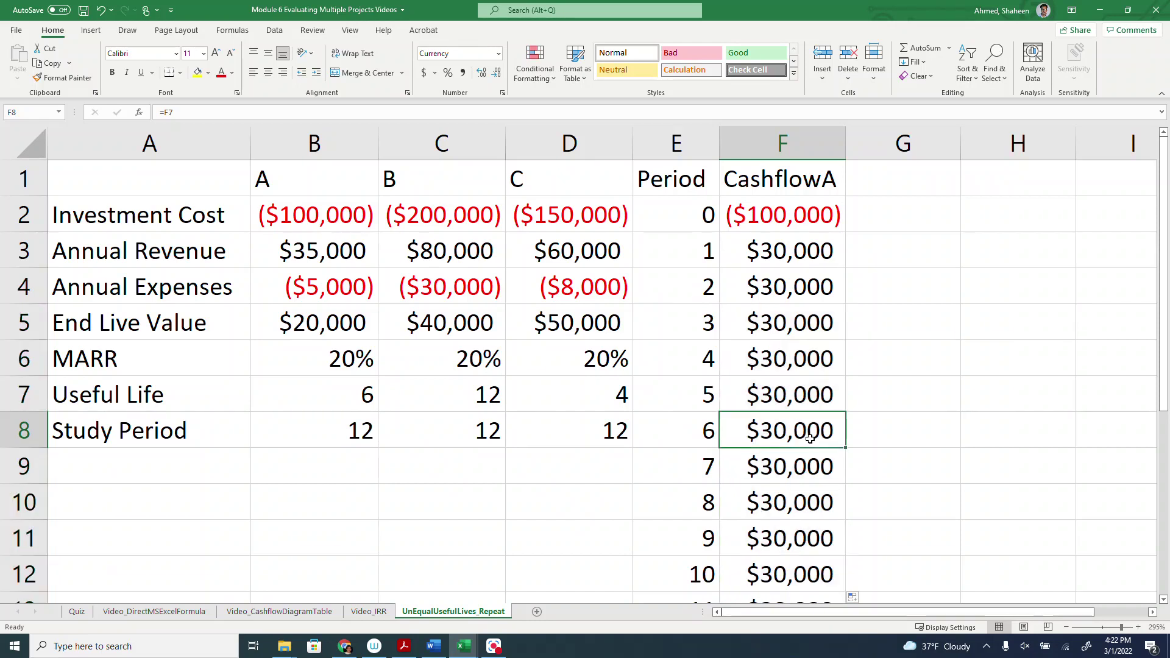
type("=F7+")
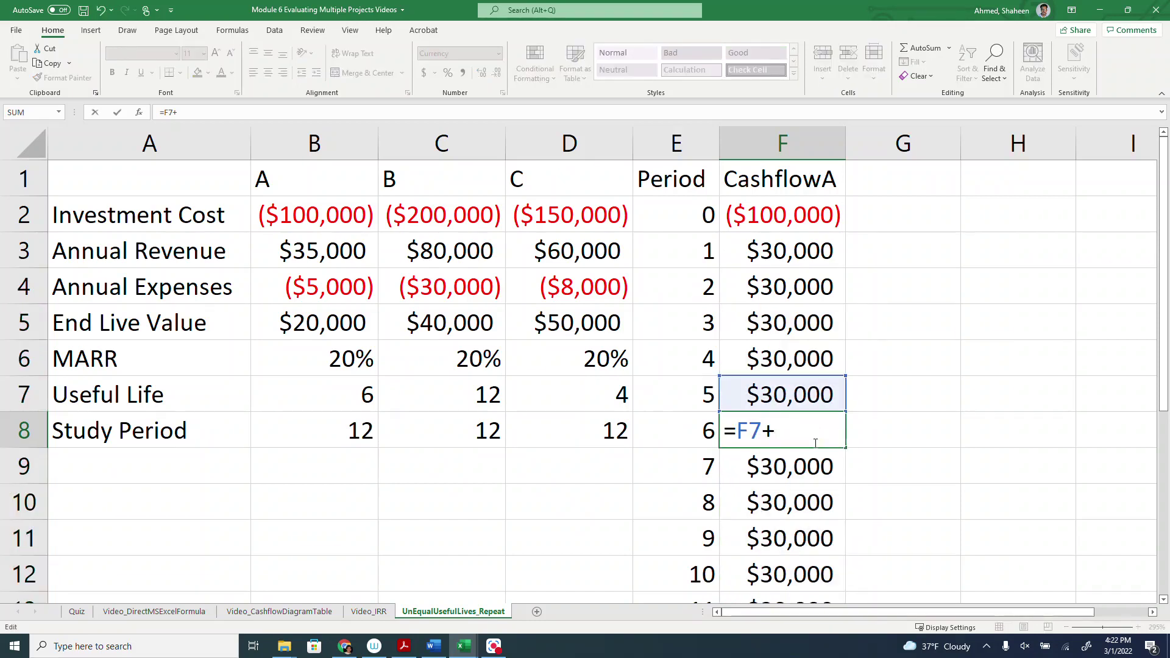
left_click(323, 217)
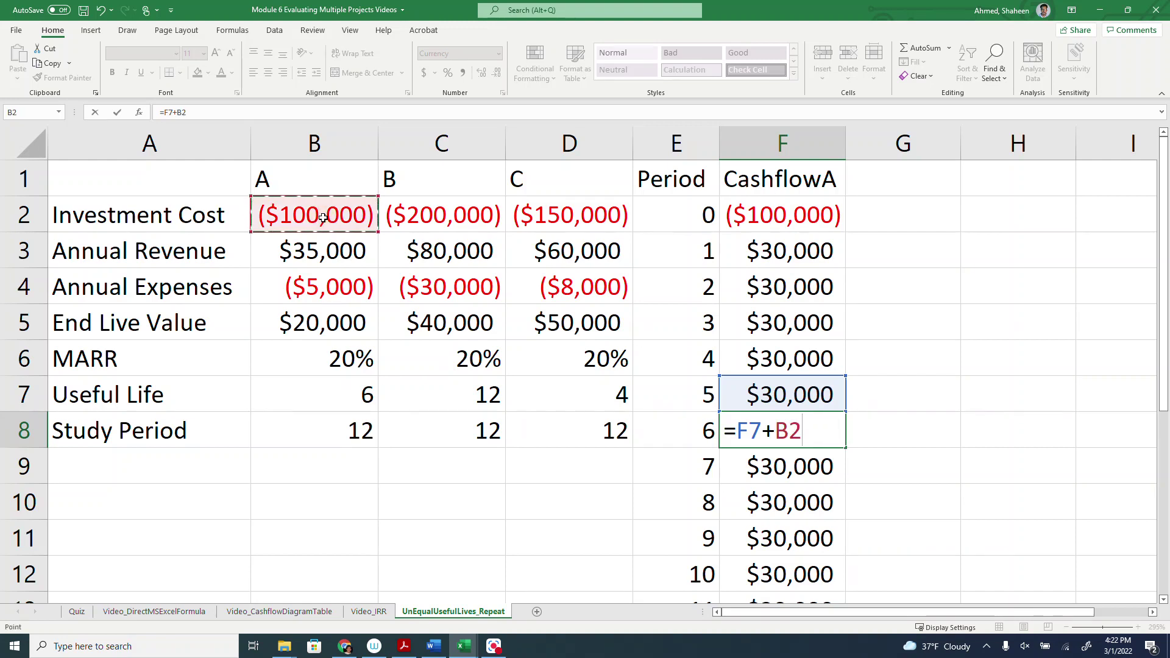
type("+")
left_click(303, 322)
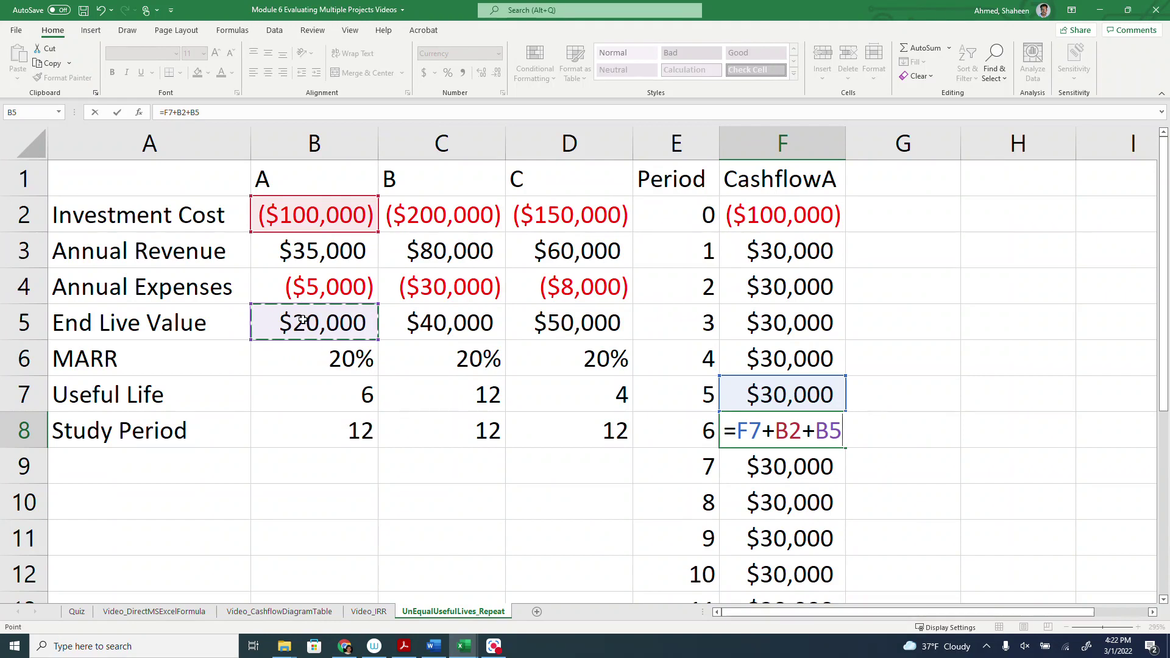
key("Return")
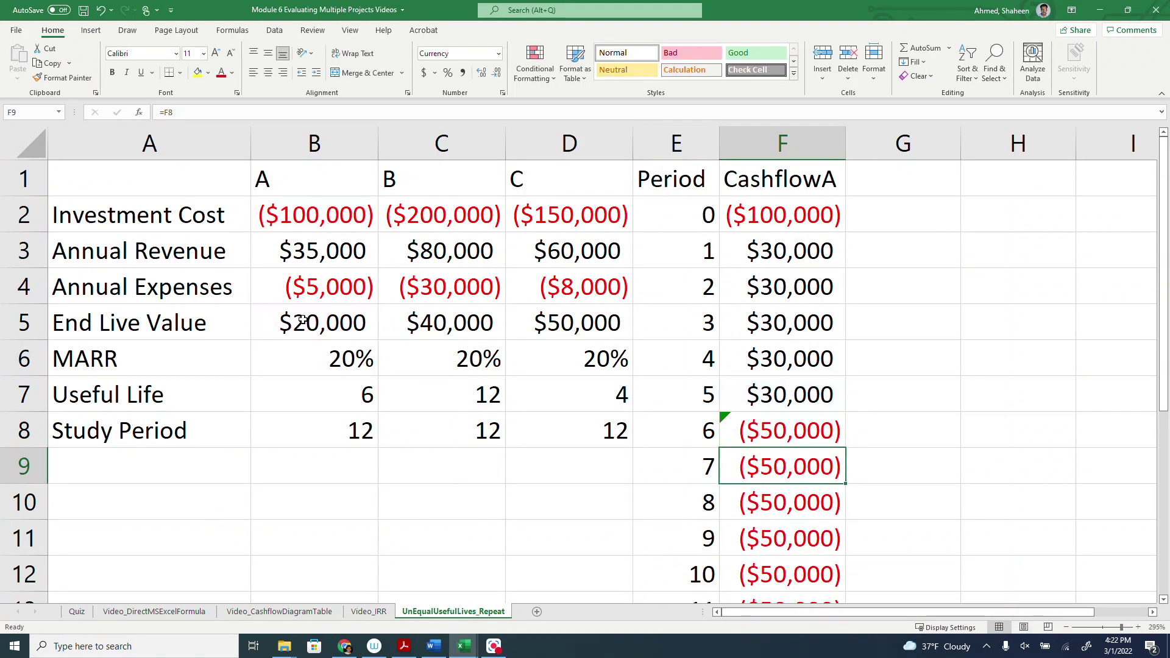
Step: Set project A's period 7 cash flow in F9 back to the regular annual amount with =F7
type("=")
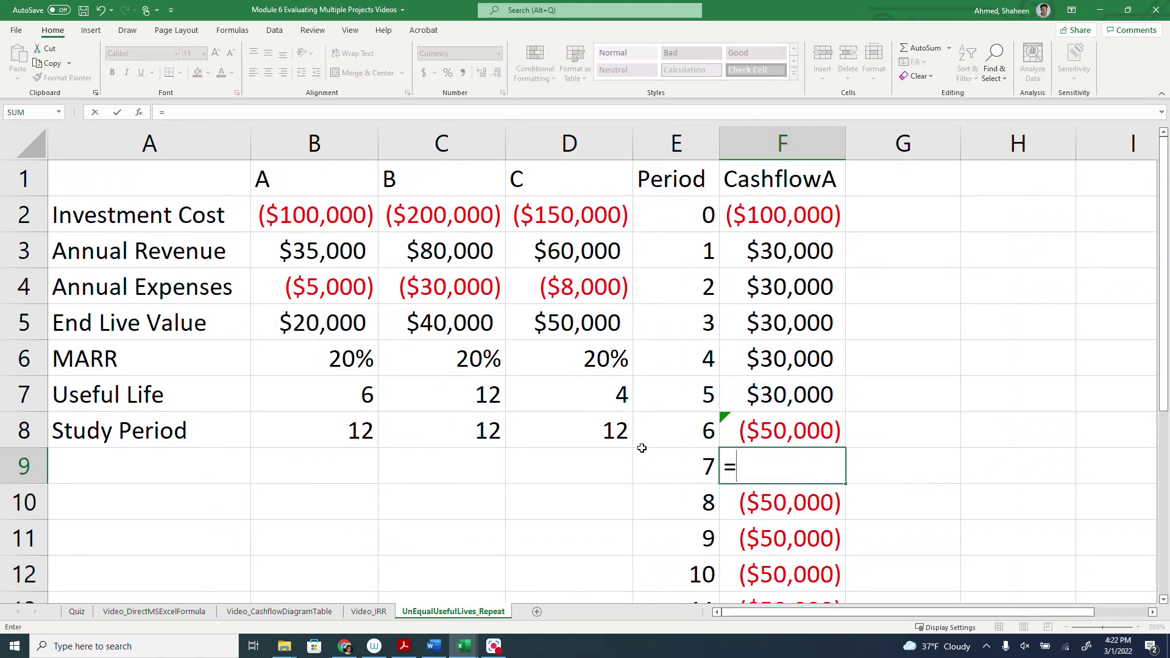
left_click(794, 394)
key("Return")
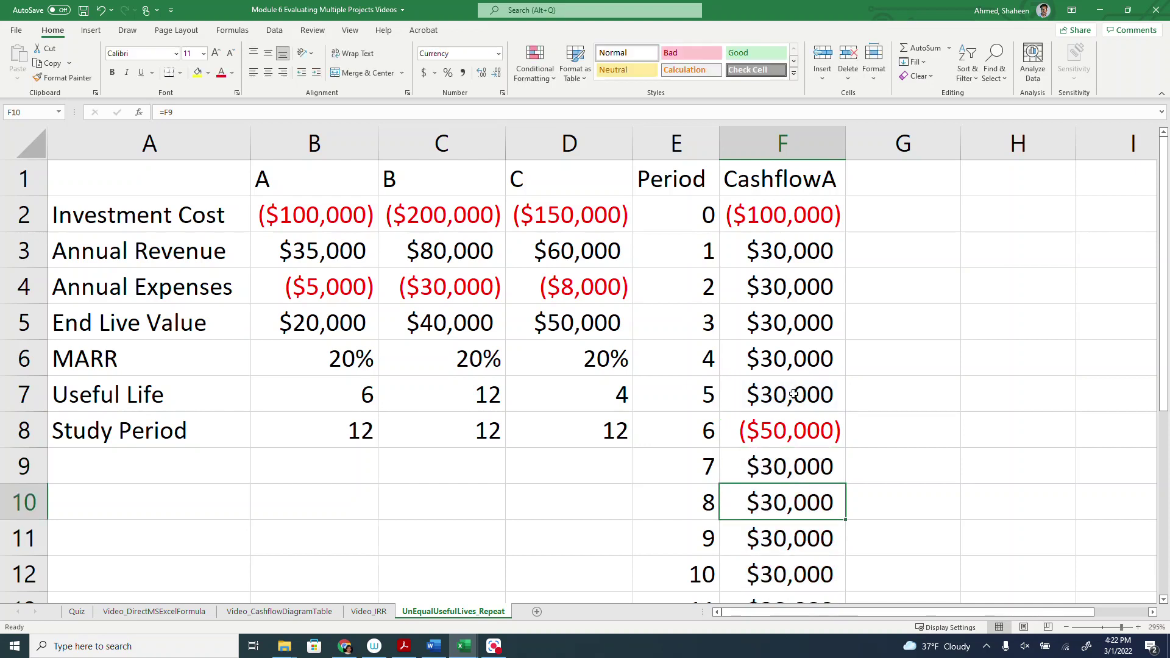
Step: Add project A's end-of-life value to its period 12 cash flow in F14 with =F13+B5
scroll(819, 463, "down", 2)
left_click(804, 435)
type("=")
key("Up")
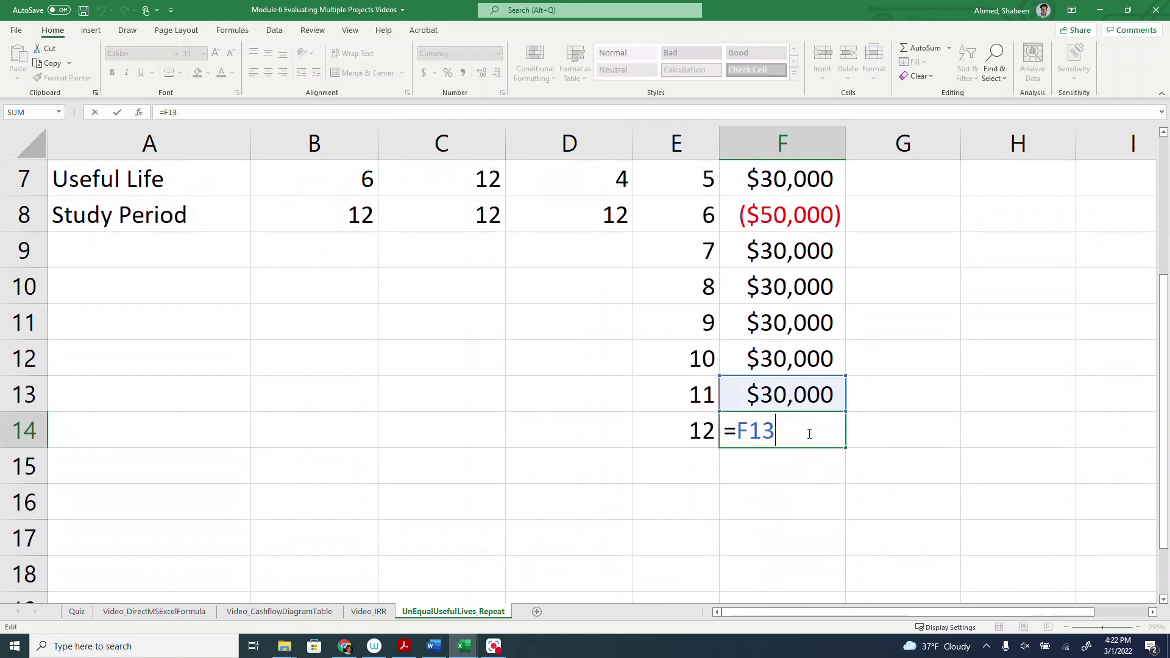
type("+")
scroll(707, 433, "up", 2)
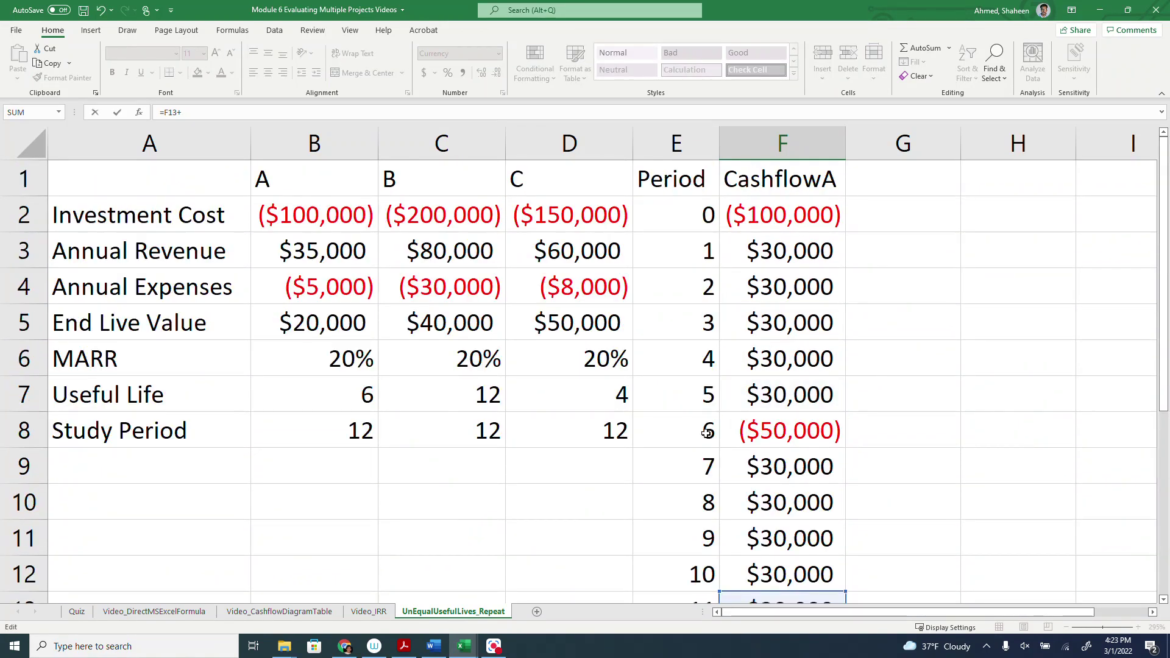
left_click(311, 324)
key("Return")
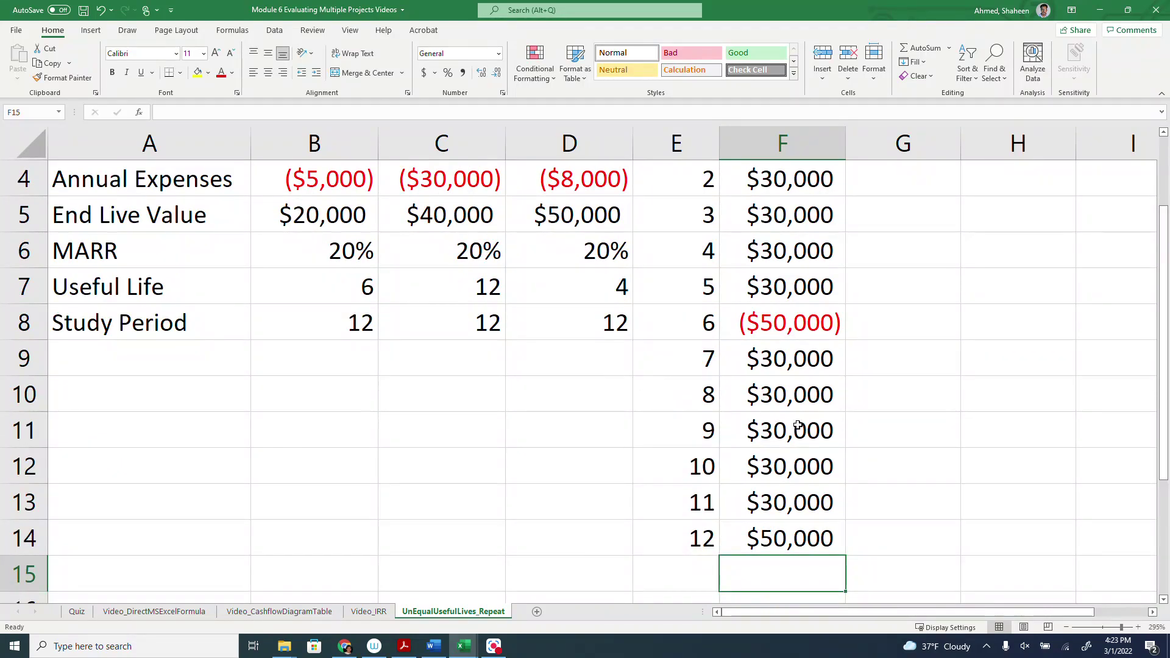
Step: Enter the header "B" in G1 and link project B's period 0 cash flow in G2 to its investment cost with =C2
scroll(798, 425, "up", 1)
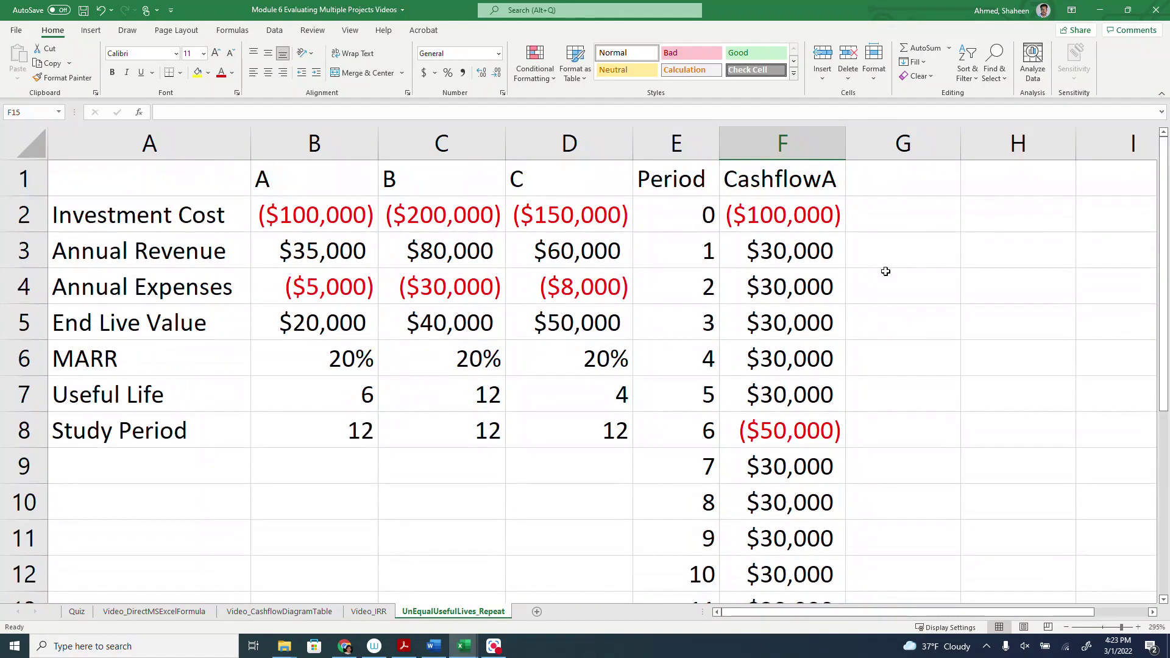
left_click(910, 189)
type("B")
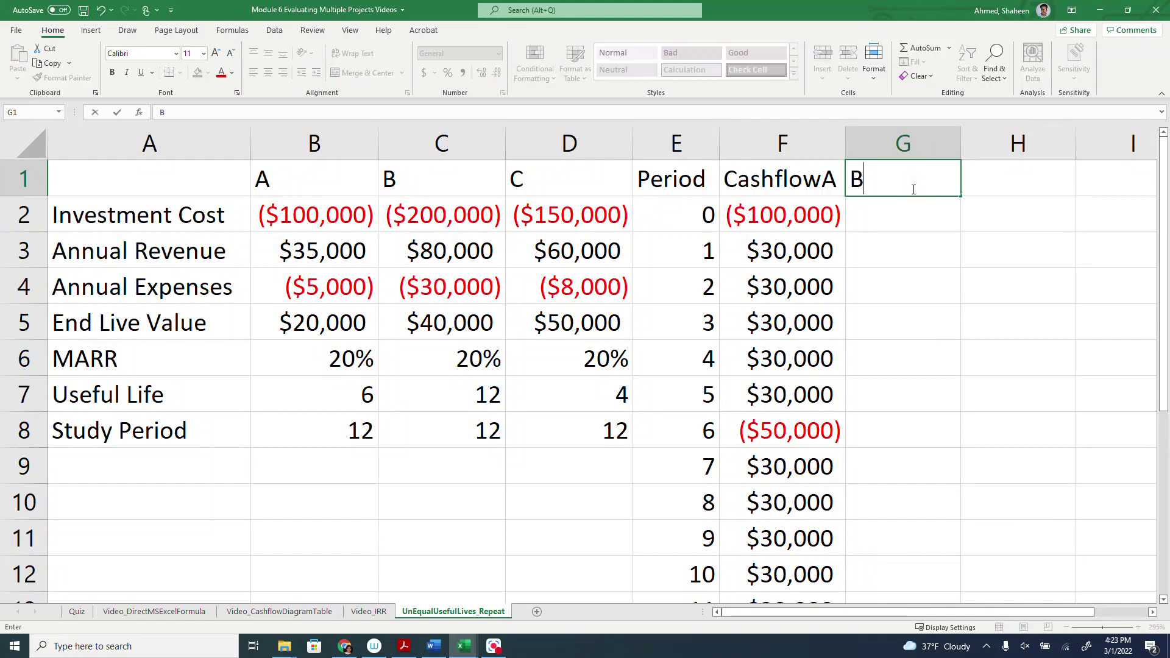
key("Return")
type("=")
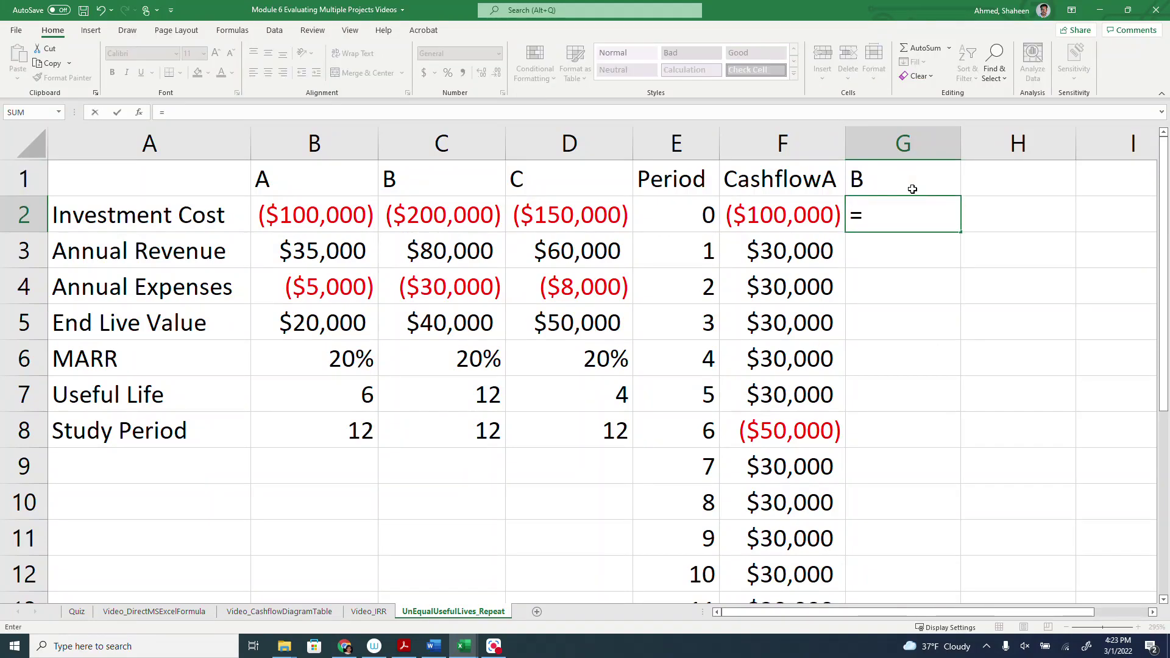
left_click(490, 213)
key("Return")
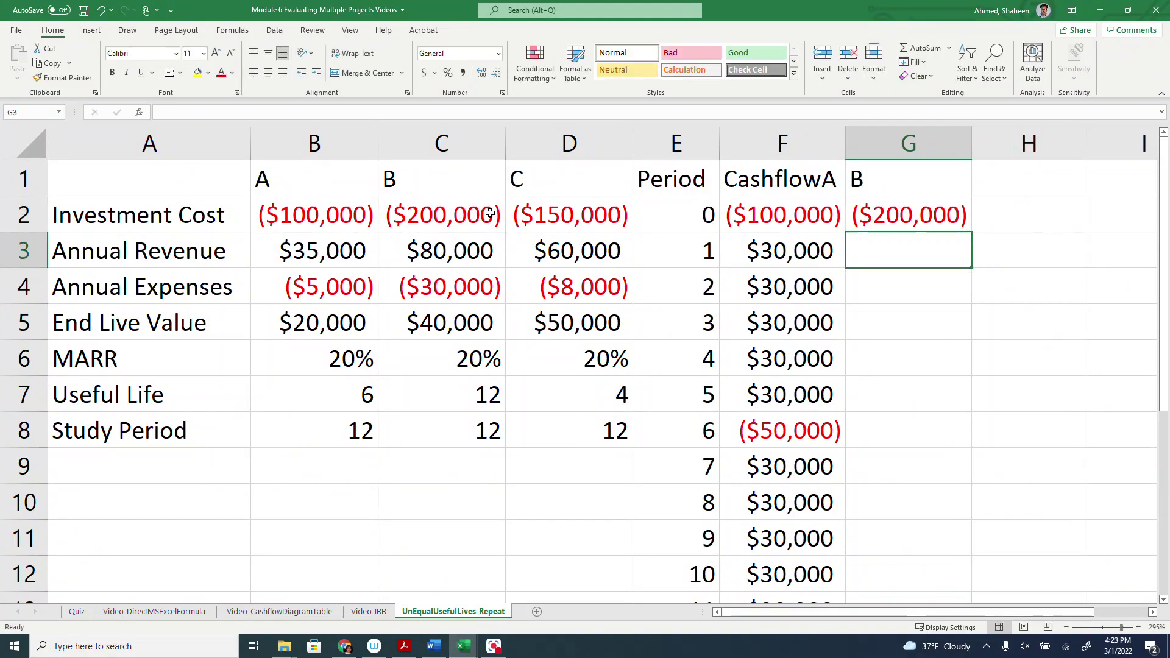
Step: Calculate project B's period 1 cash flow in G3 as annual revenue plus annual expenses with =C3+C4
type("=")
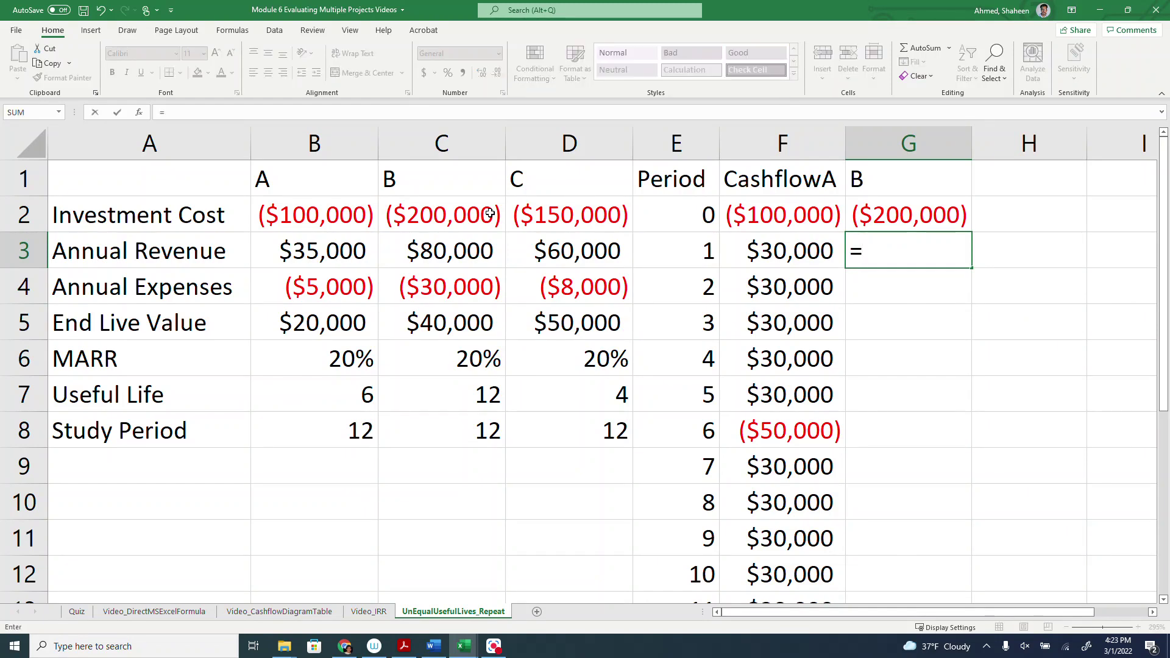
left_click(436, 266)
type("+")
left_click(434, 290)
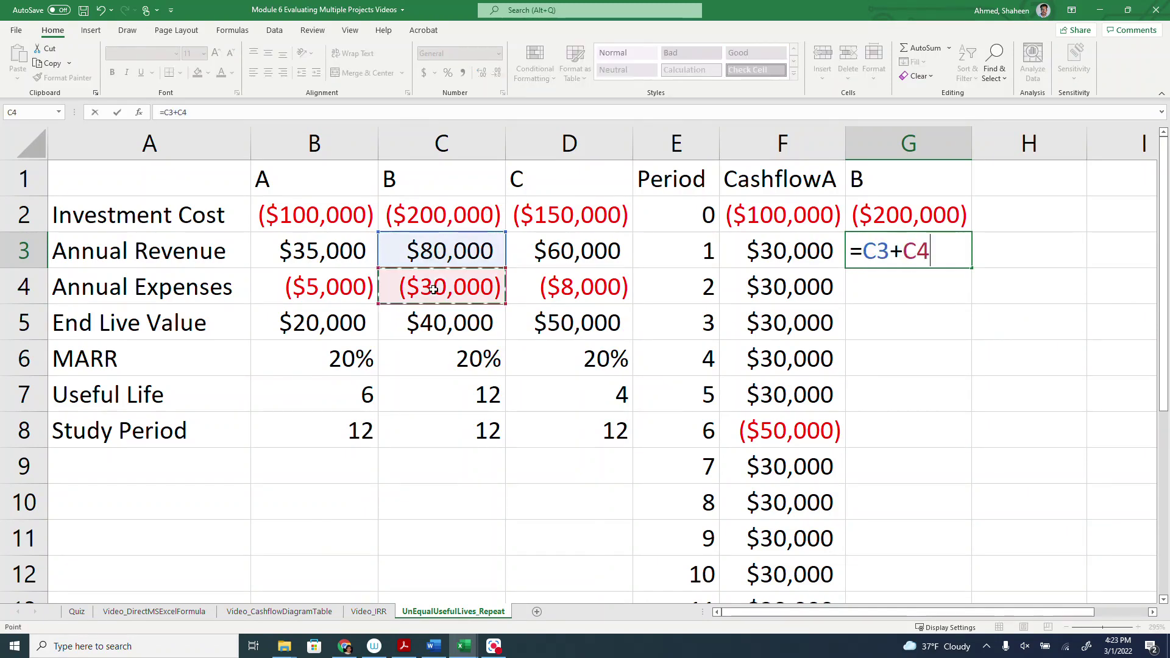
key("Return")
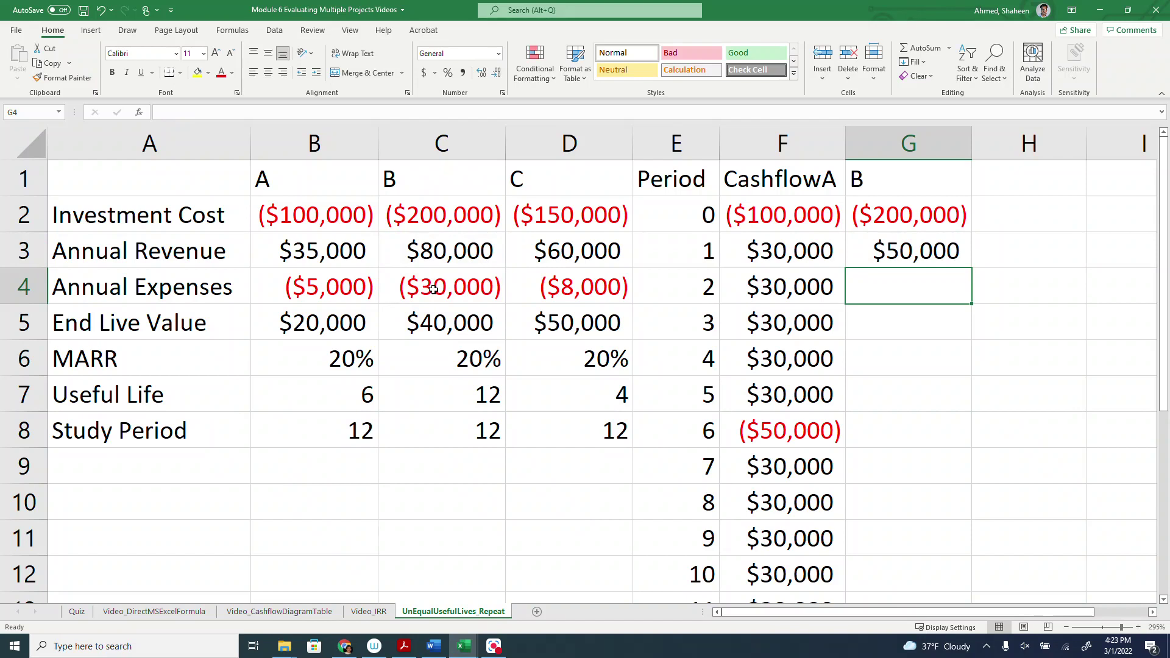
Step: Set project B's period 2 cash flow in G4 to =G3 and fill the formula down through period 12
type("=")
left_click(902, 250)
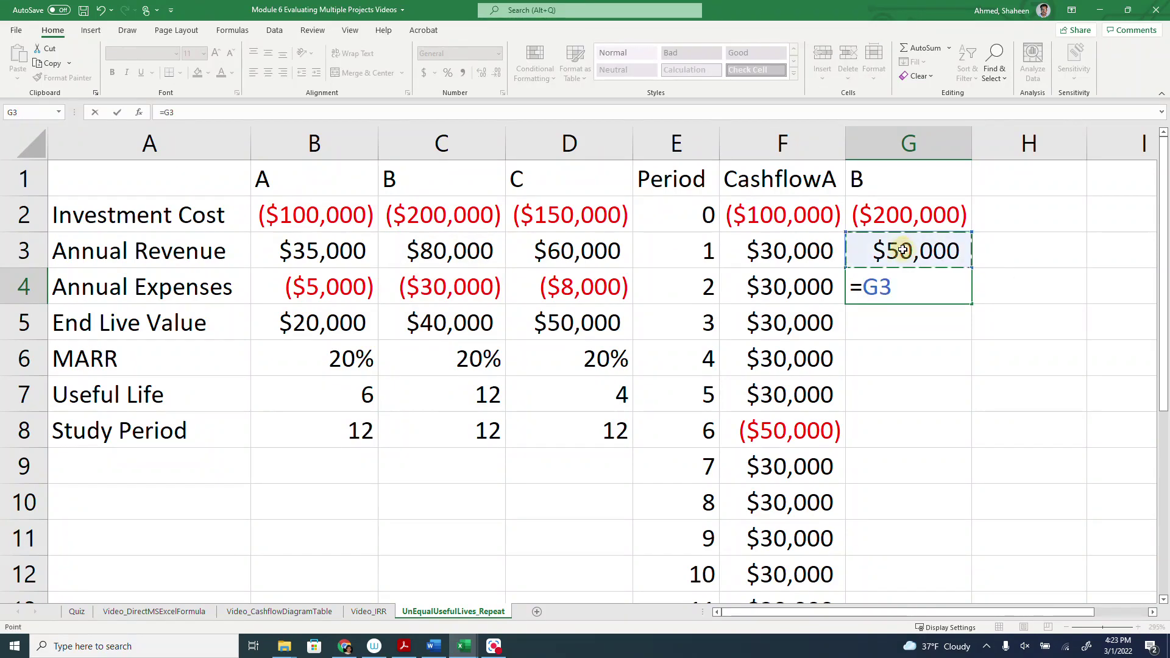
key("Return")
left_click(914, 287)
left_click_drag(971, 304, 931, 540)
Step: Add project B's end-of-life value to its period 12 cash flow in G14, giving =G13+C5
double_click(938, 421)
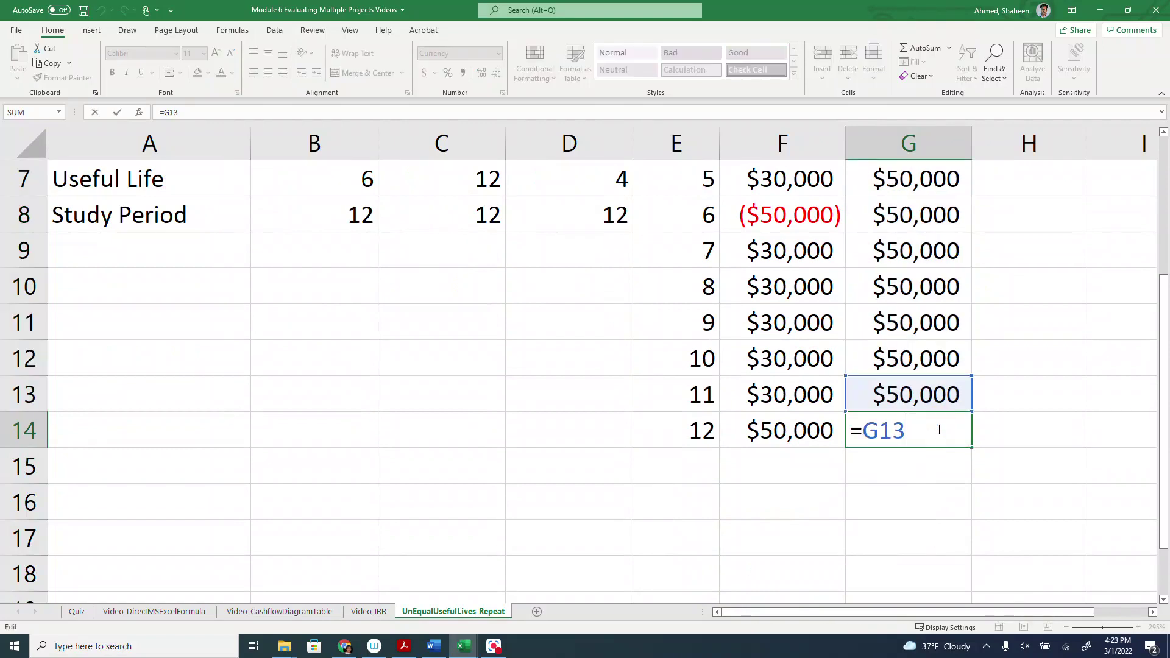
type("+")
scroll(606, 406, "up", 2)
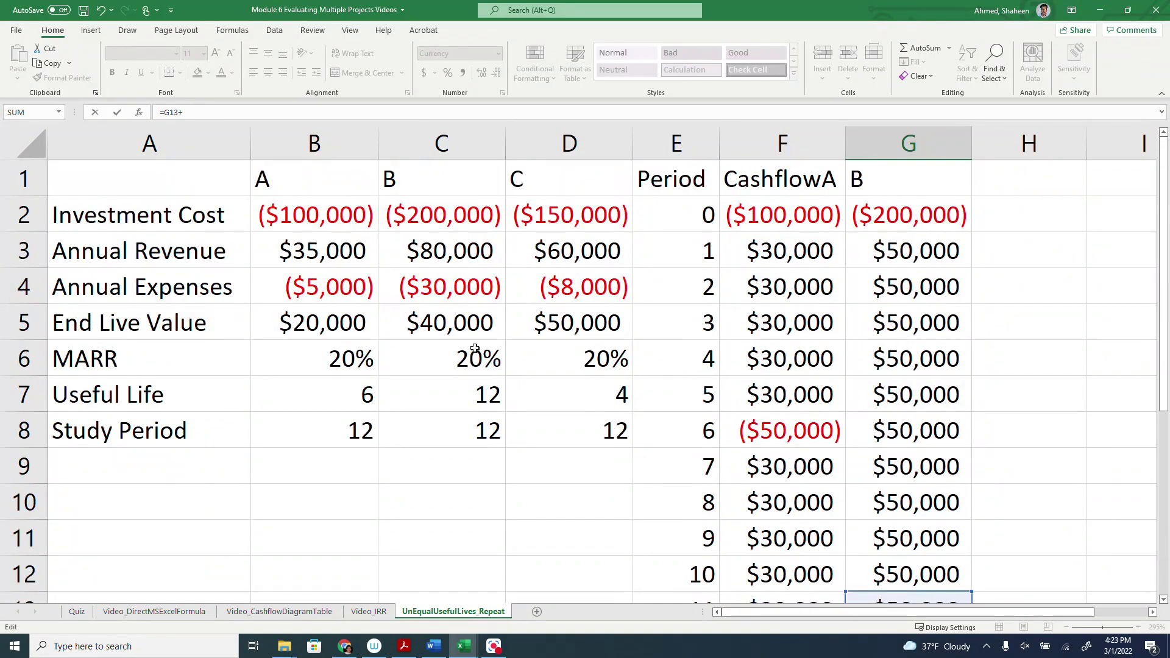
left_click(459, 321)
key("Return")
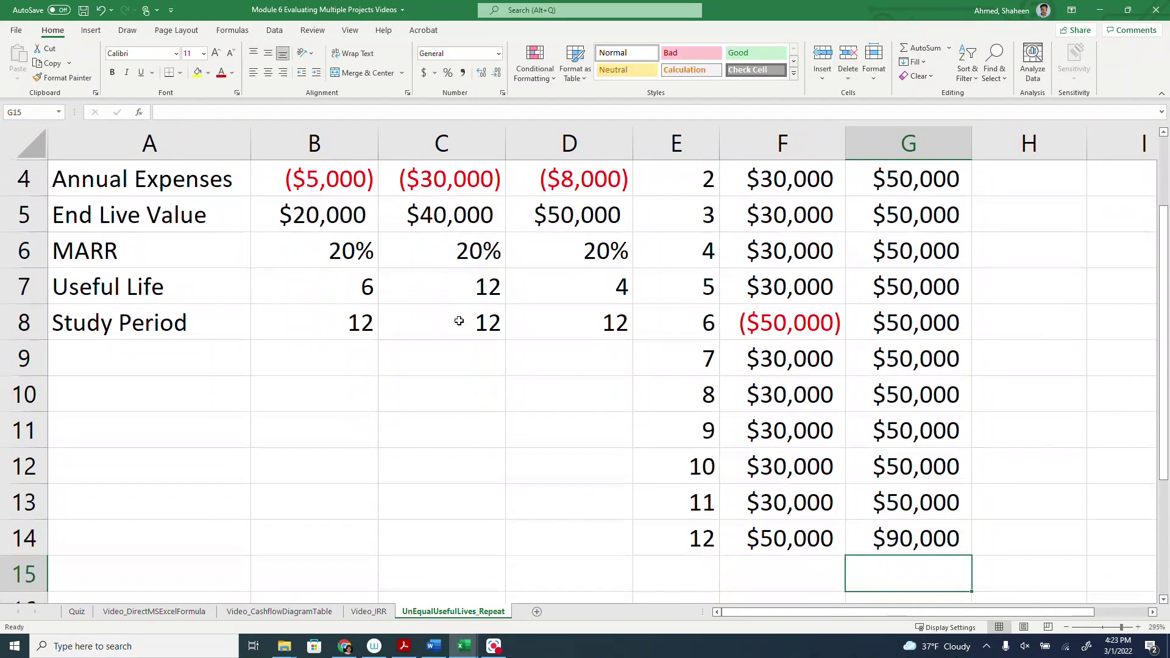
Step: Enter the header "C" in H1 and link project C's period 0 cash flow in H2 to its investment cost with =D2
scroll(1000, 527, "up", 1)
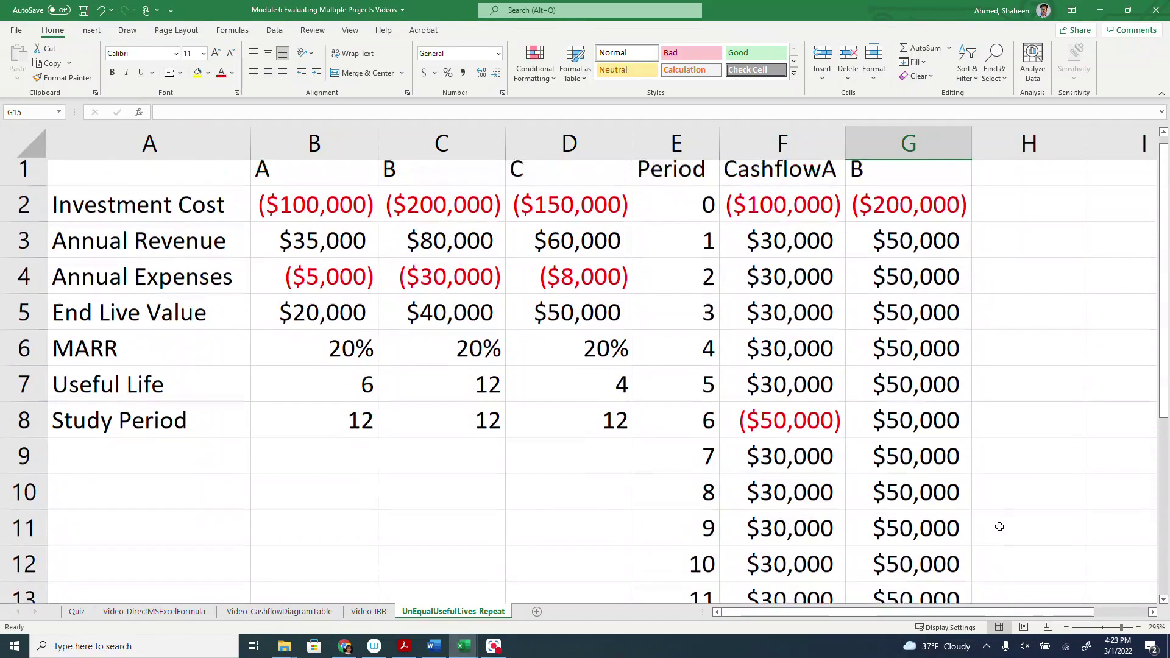
left_click(1031, 187)
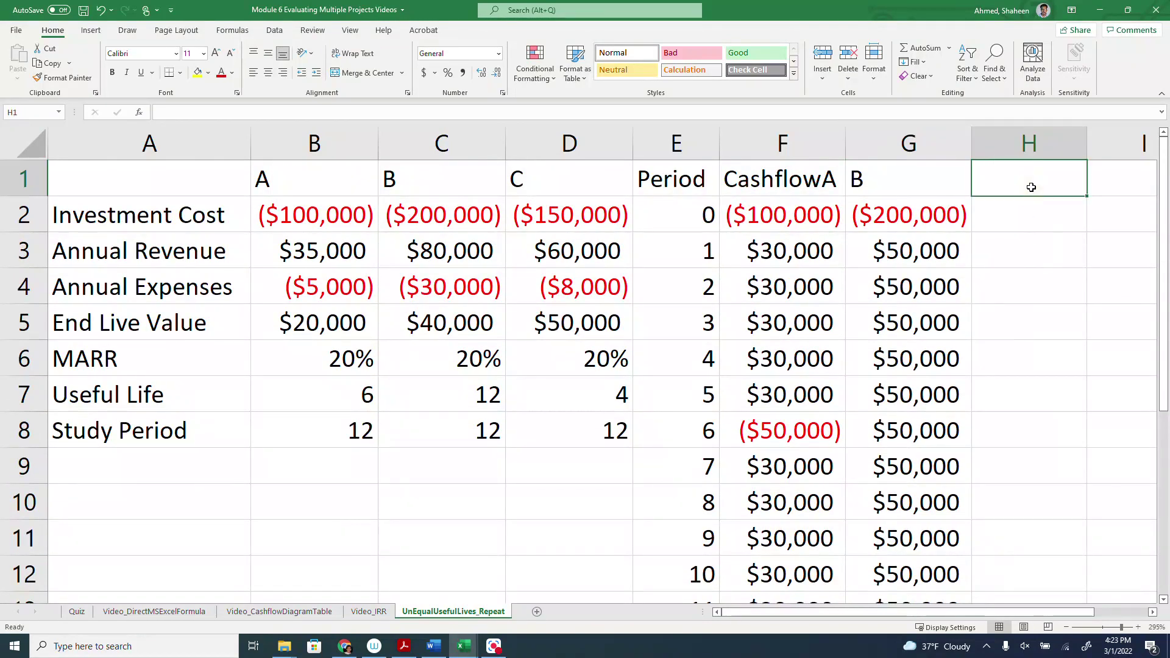
type("C")
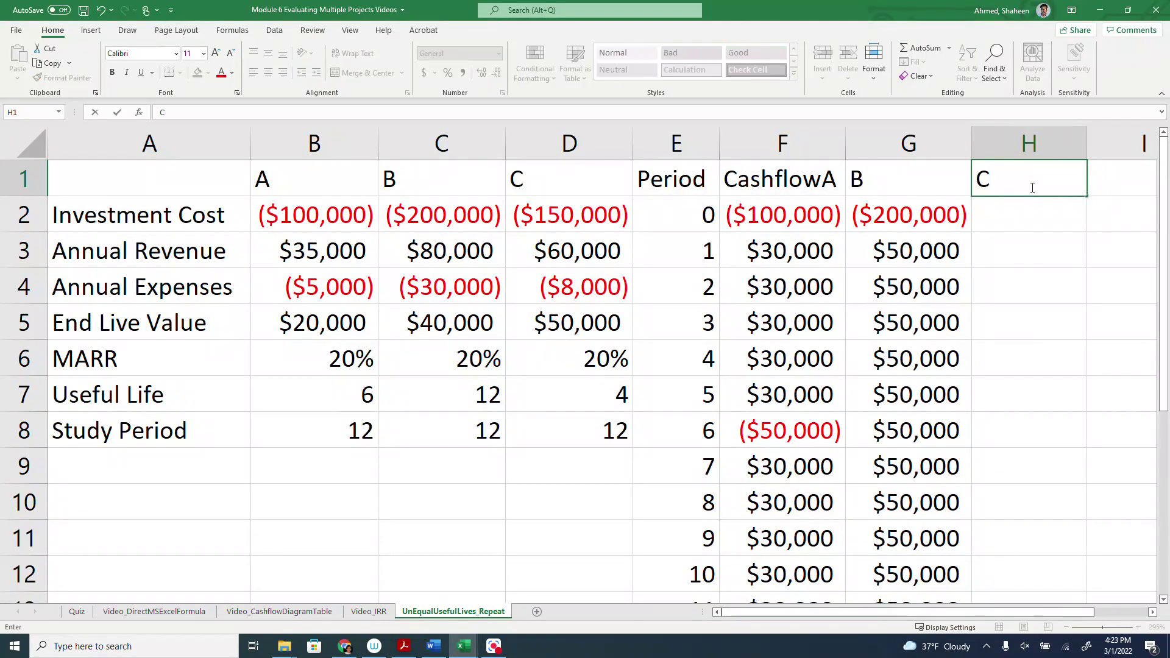
key("Return")
type("=")
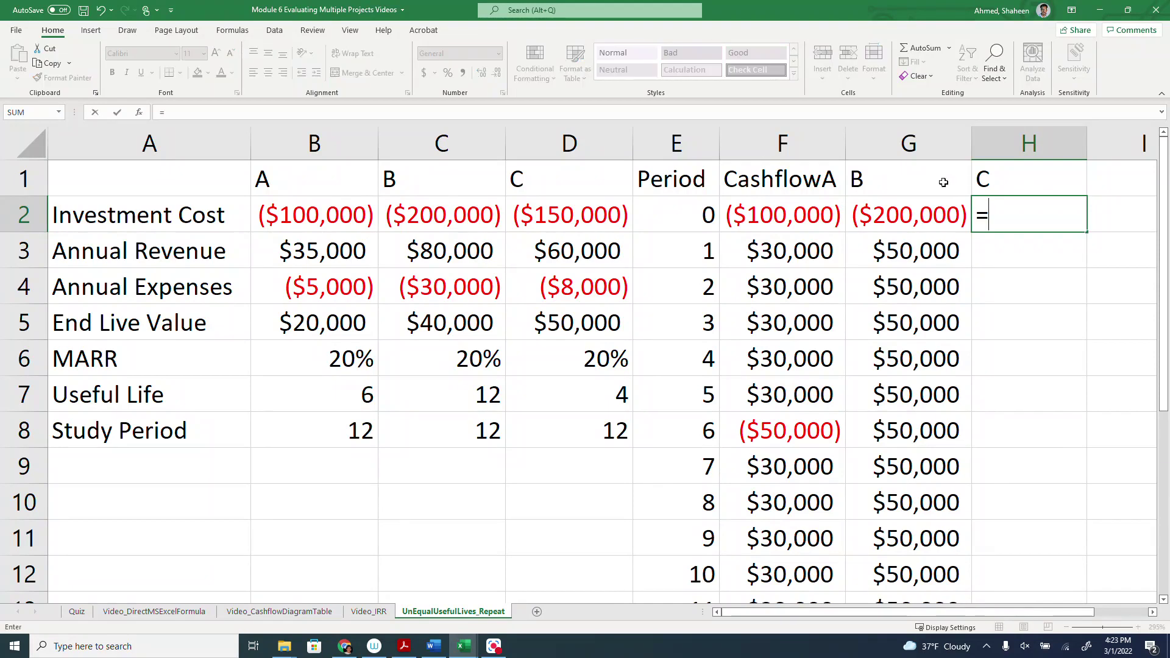
left_click(599, 216)
key("Return")
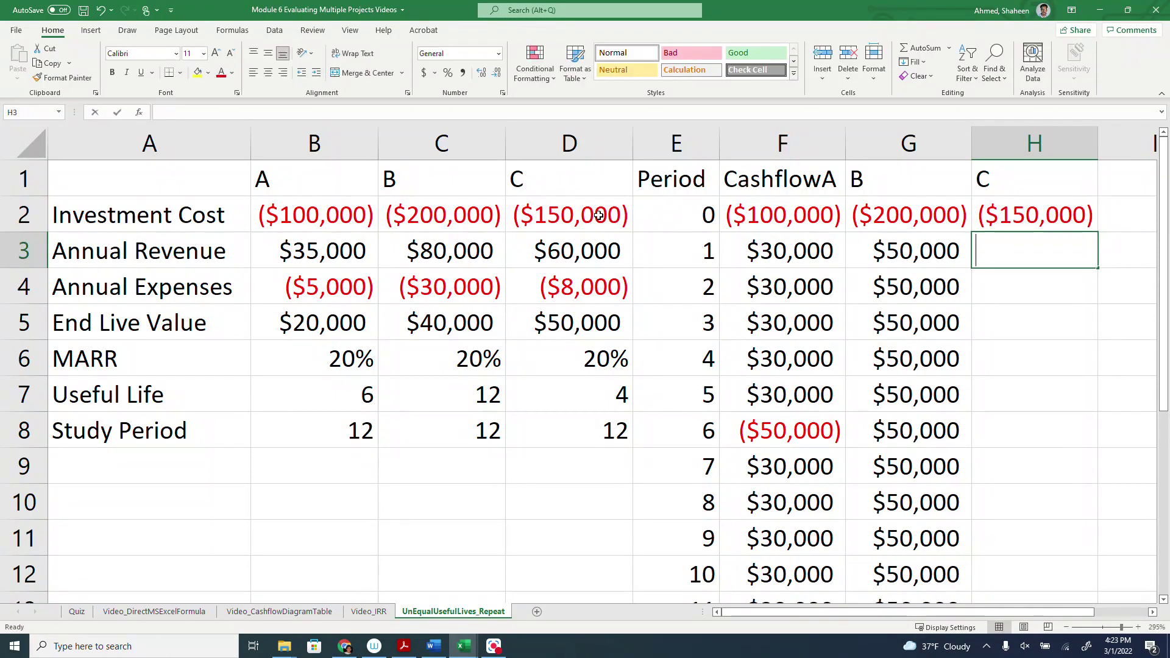
Step: Calculate project C's period 1 cash flow in H3 as annual revenue plus annual expenses with =D3+D4
type("=")
left_click(563, 250)
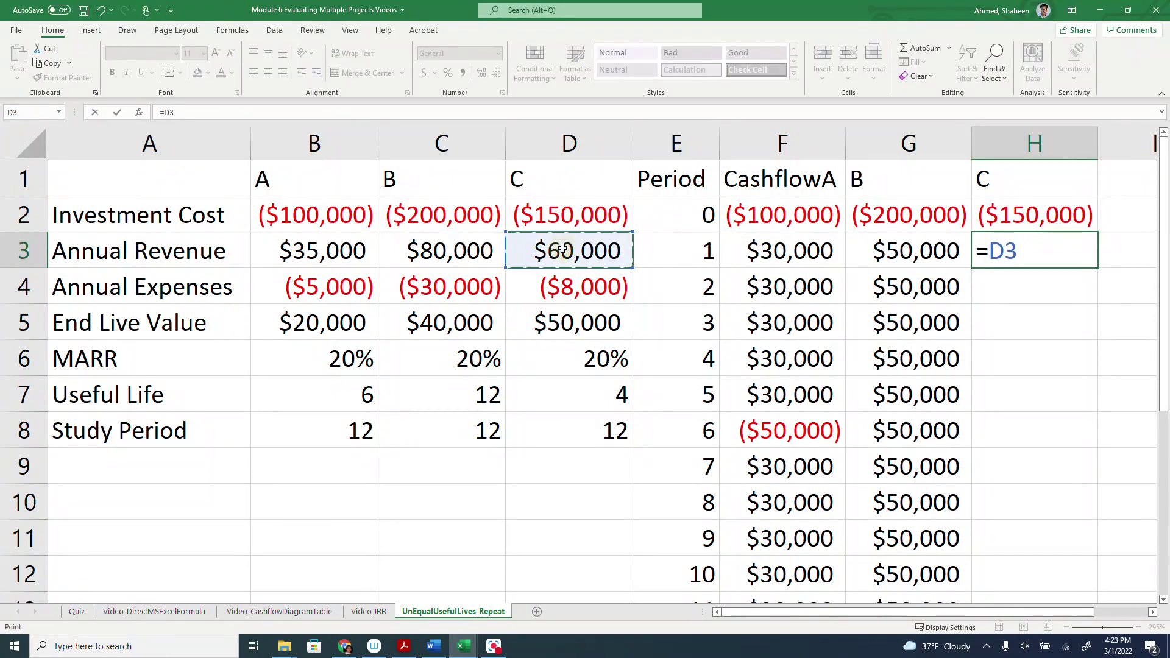
type("+")
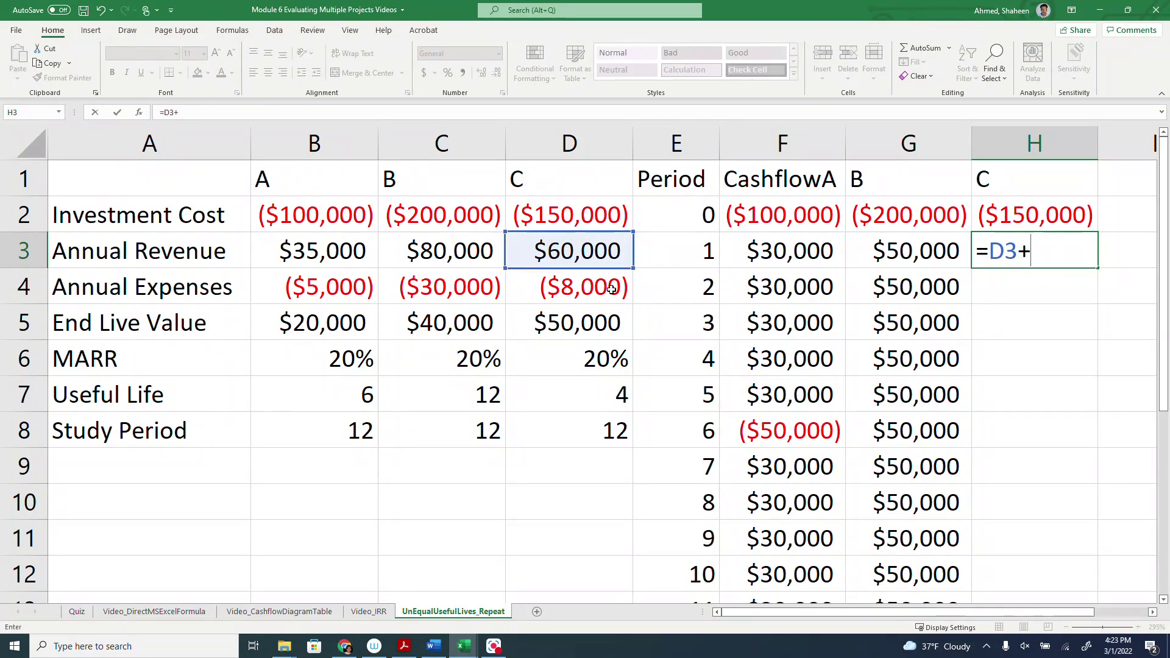
left_click(582, 287)
key("Return")
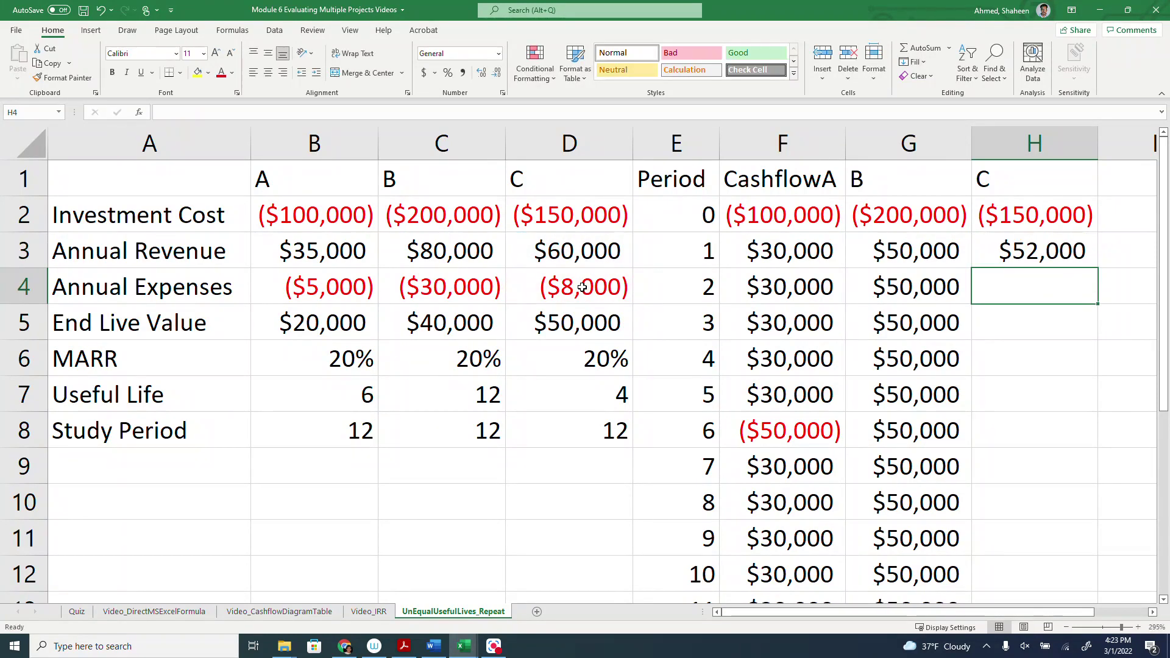
Step: Set project C's period 2 cash flow in H4 to =H3 and fill the formula down through period 12
type("=")
left_click(1065, 249)
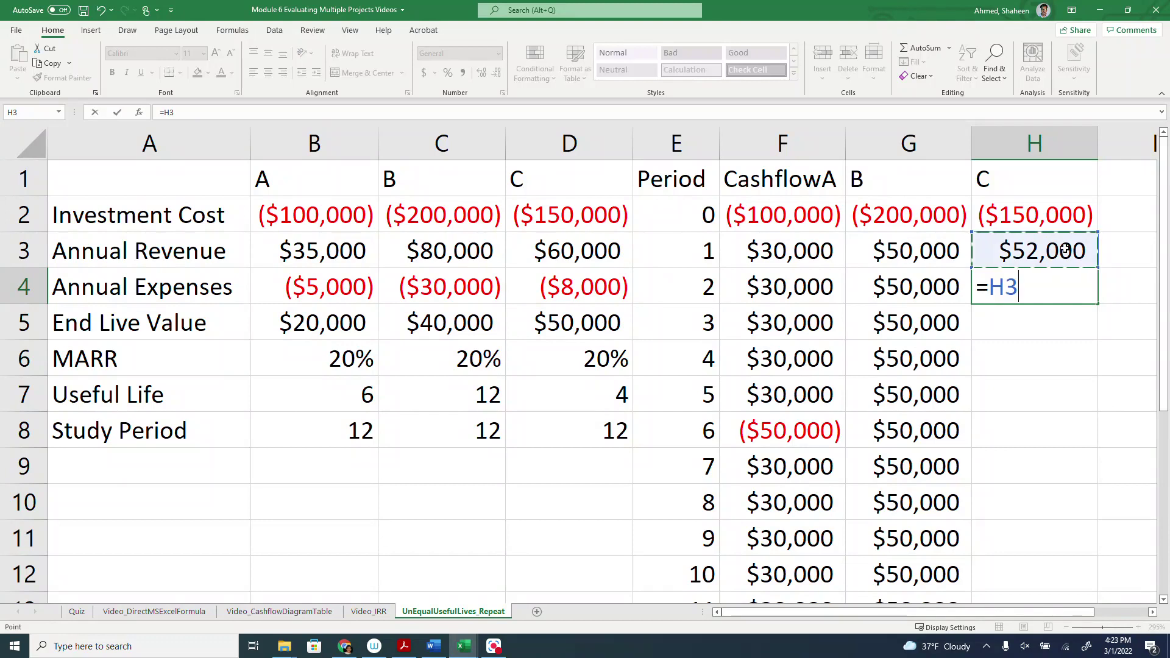
key("Return")
left_click(1058, 285)
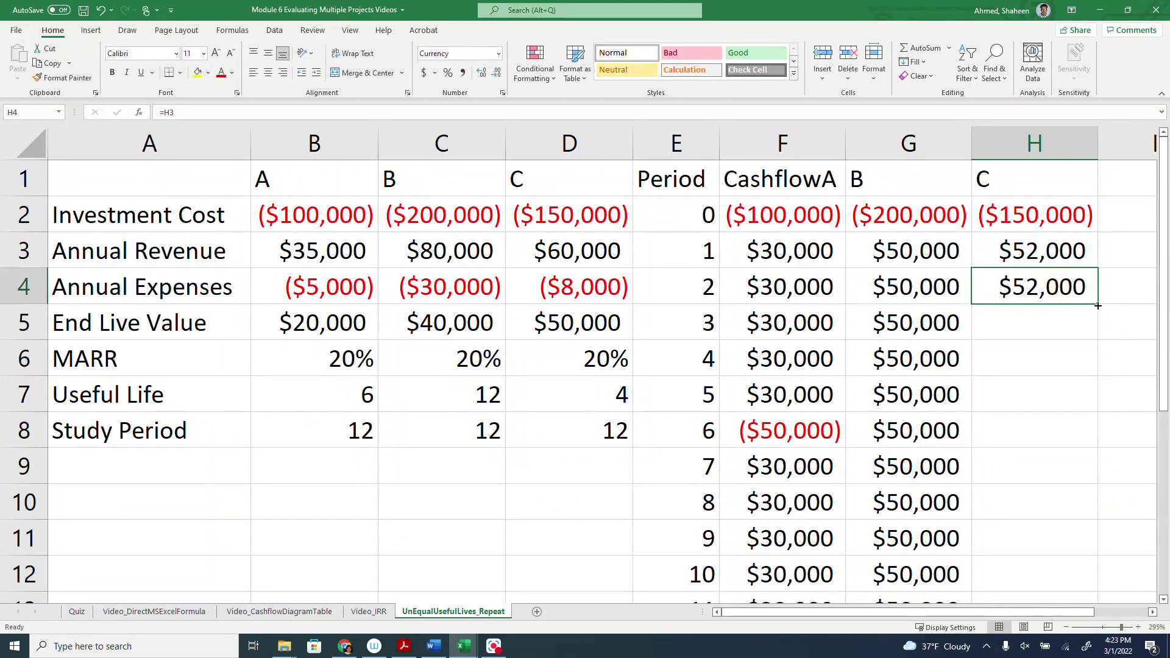
double_click(1098, 305)
scroll(1092, 450, "down", 3)
scroll(1092, 449, "up", 3)
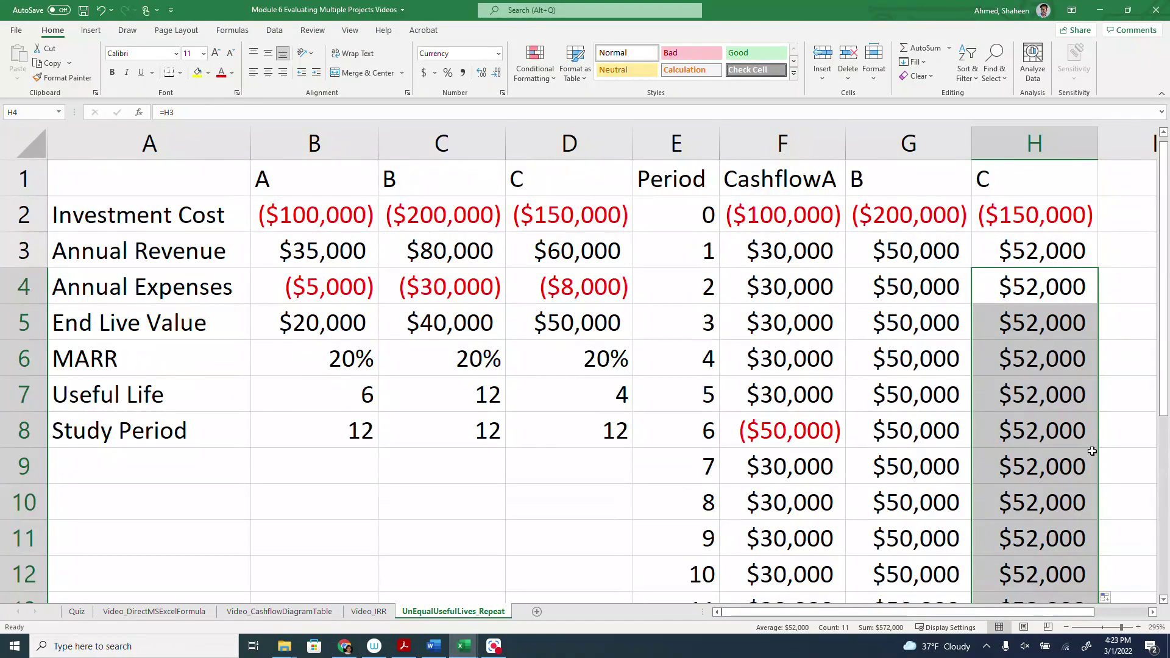
Step: Extend project C's period 4 cash flow in H6 with the repeated investment cost and end-of-life value, giving =H5+D2+D5
left_click(1050, 367)
type("=H5")
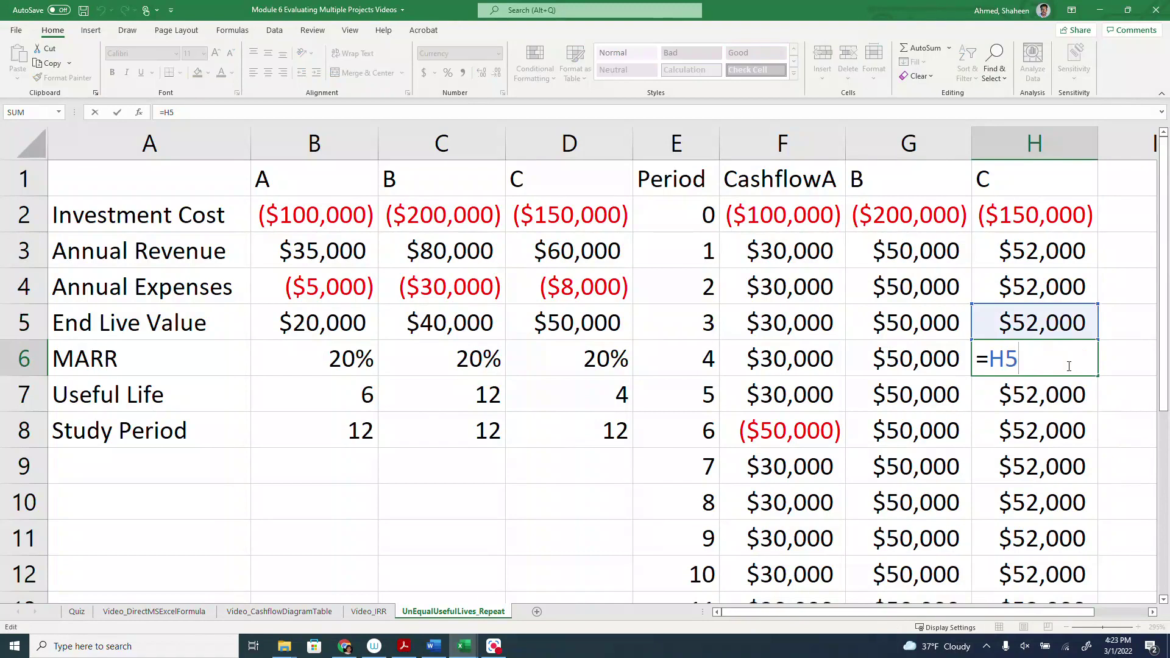
type("+")
left_click(580, 217)
type("+")
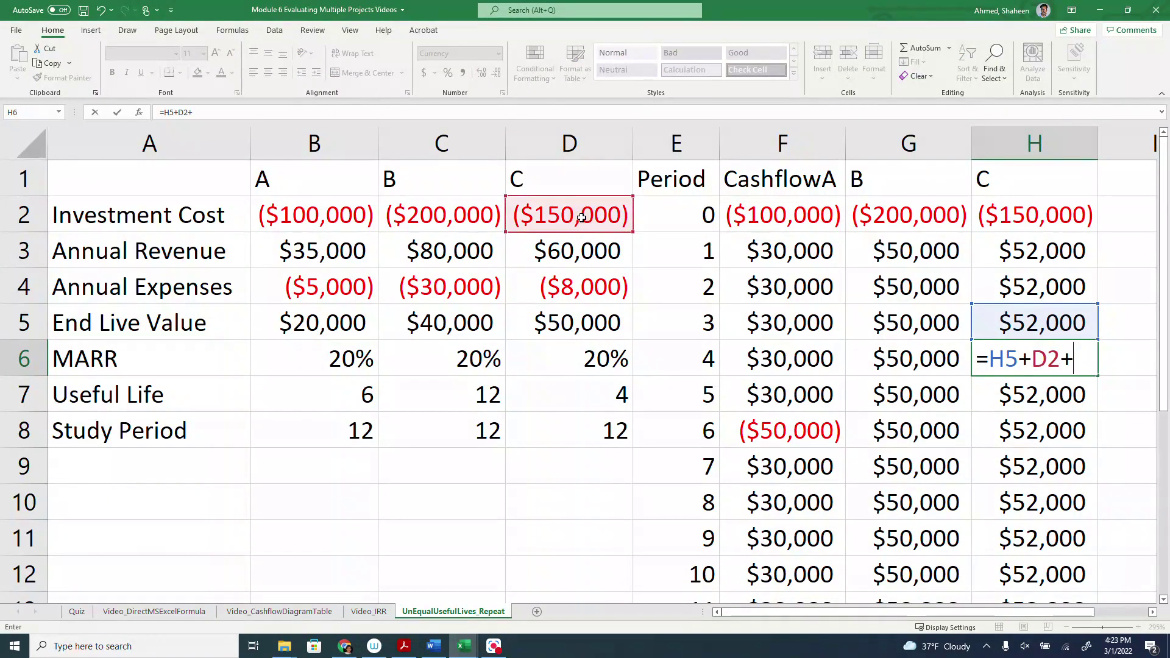
left_click(559, 322)
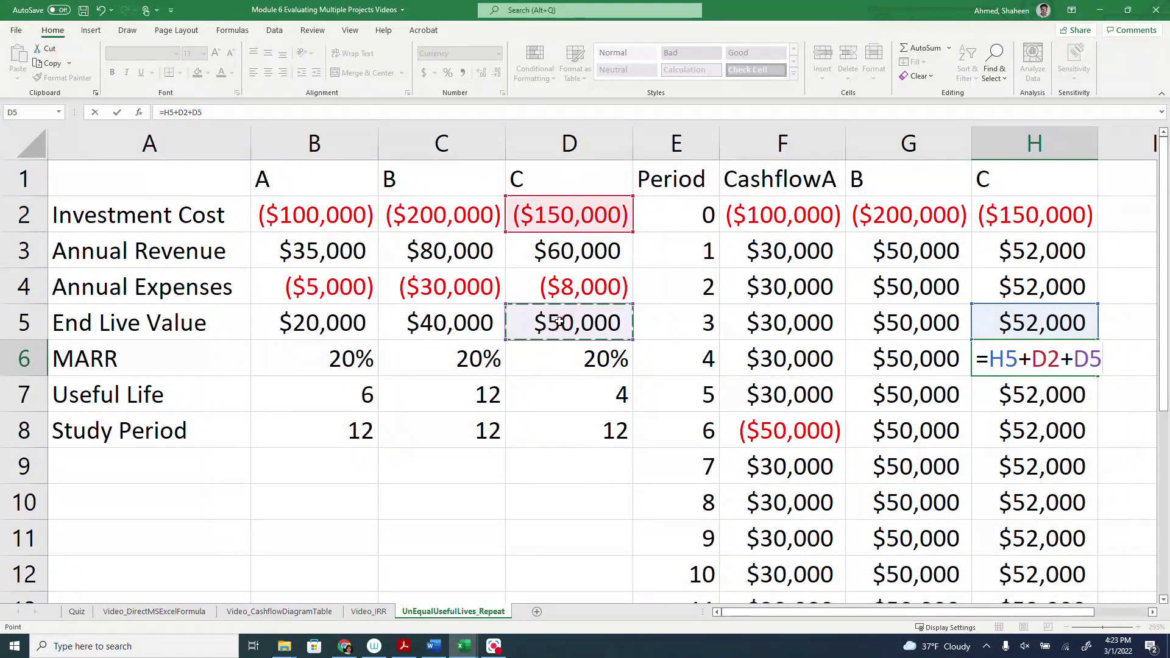
key("Return")
Step: Set project C's period 5 cash flow in H7 back to the regular annual amount with =H5
type("=")
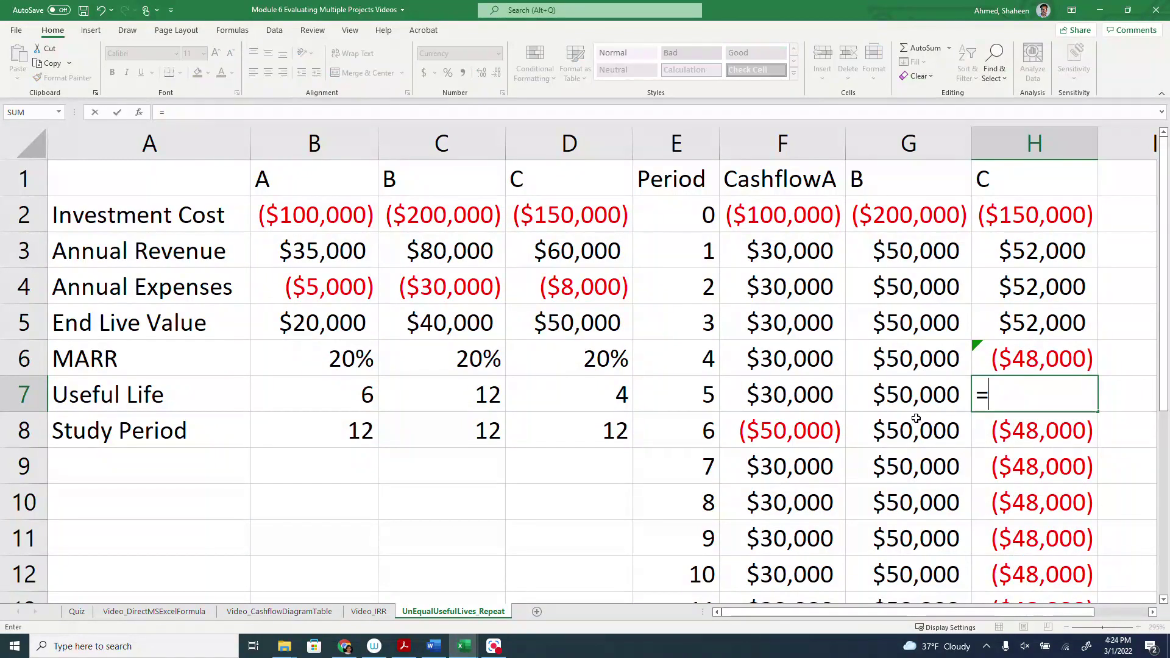
left_click(1030, 316)
key("Return")
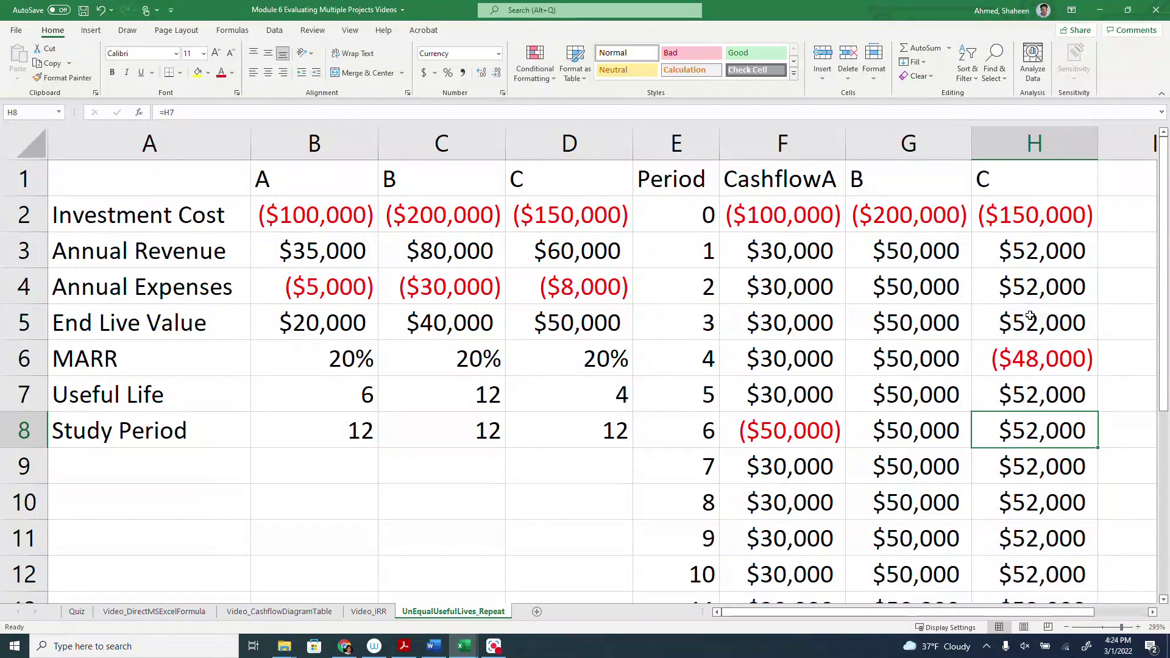
Step: Include the second reinvestment and end-of-life value in project C's period 8 cash flow in H10 with =H9+D2+D5
key("Down")
key("Down")
type("=")
key("Up")
type("+")
left_click(593, 221)
type("+")
left_click(568, 328)
key("Return")
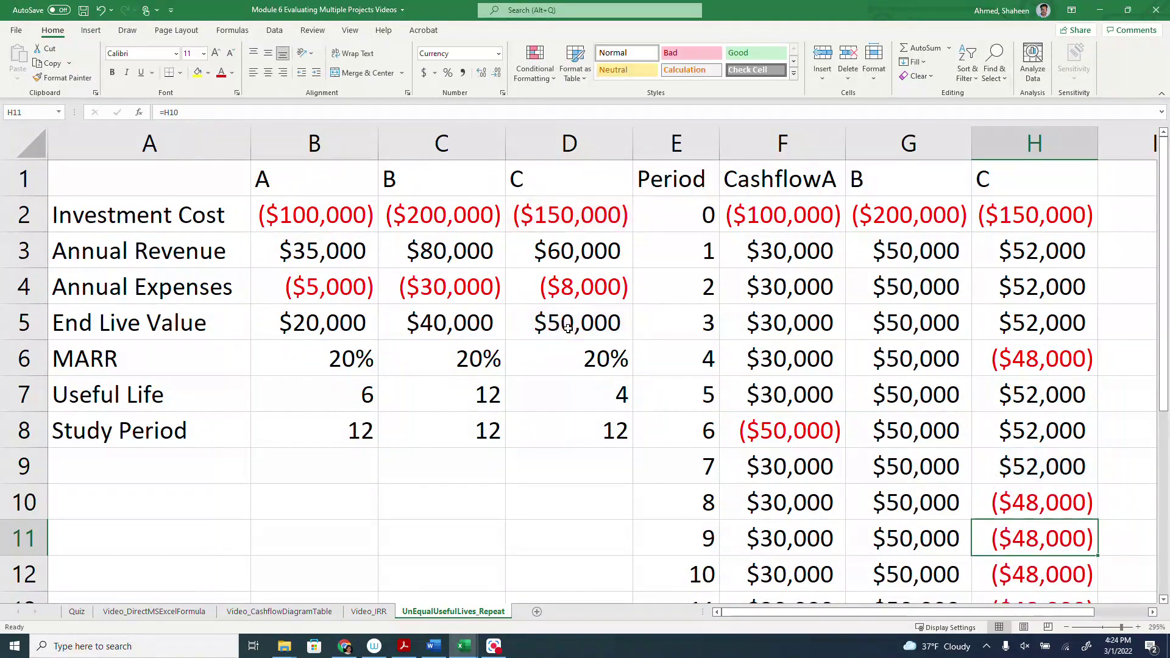
Step: Set project C's period 9 cash flow in H11 back to the regular annual amount with =H9
type("=")
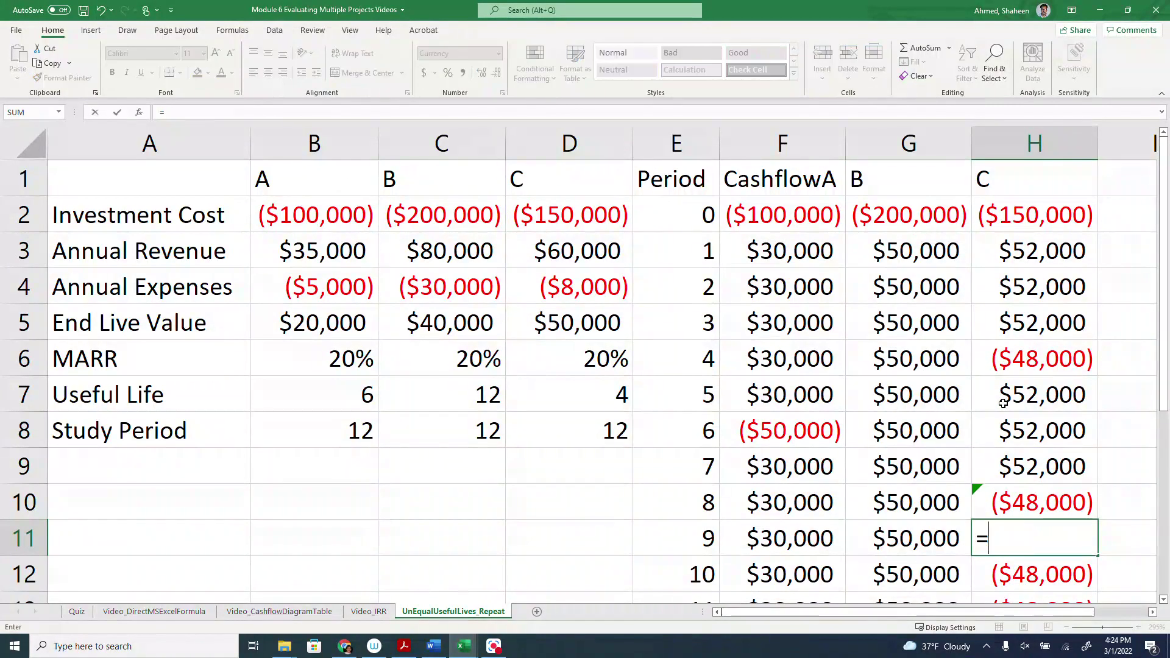
left_click(1022, 463)
key("Return")
scroll(1022, 463, "down", 1)
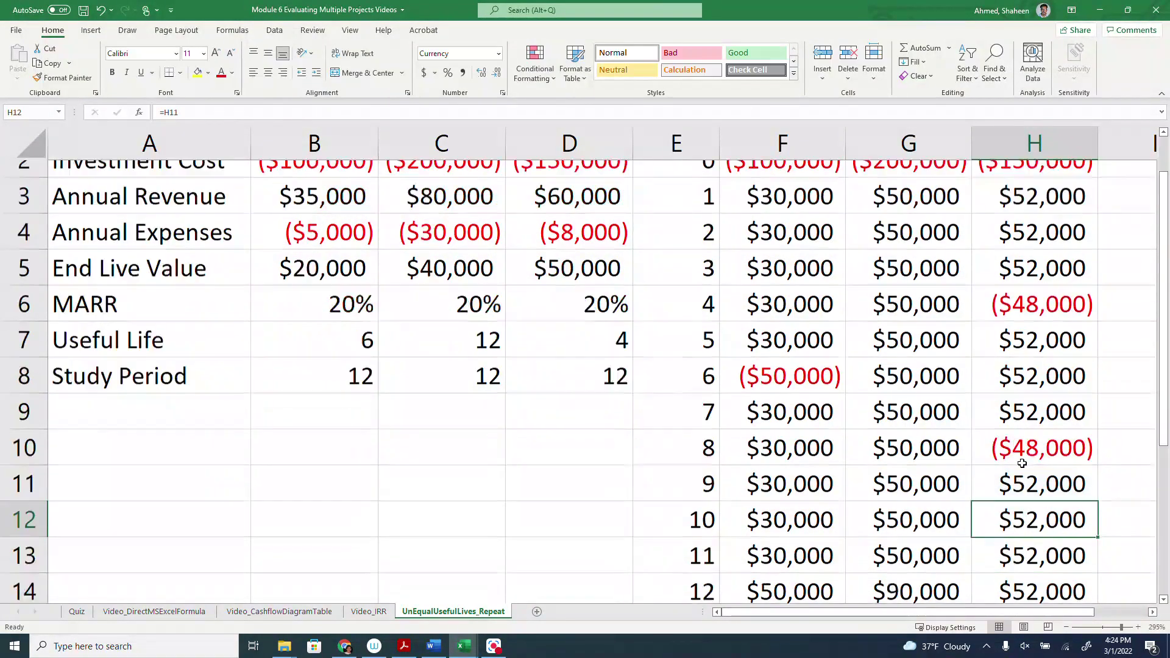
Step: Add the end-of-life value to project C's period 12 cash flow in H14 with =H13+D5
scroll(1022, 463, "down", 2)
left_click(1044, 434)
type("=")
key("Up")
type("+")
scroll(585, 384, "up", 2)
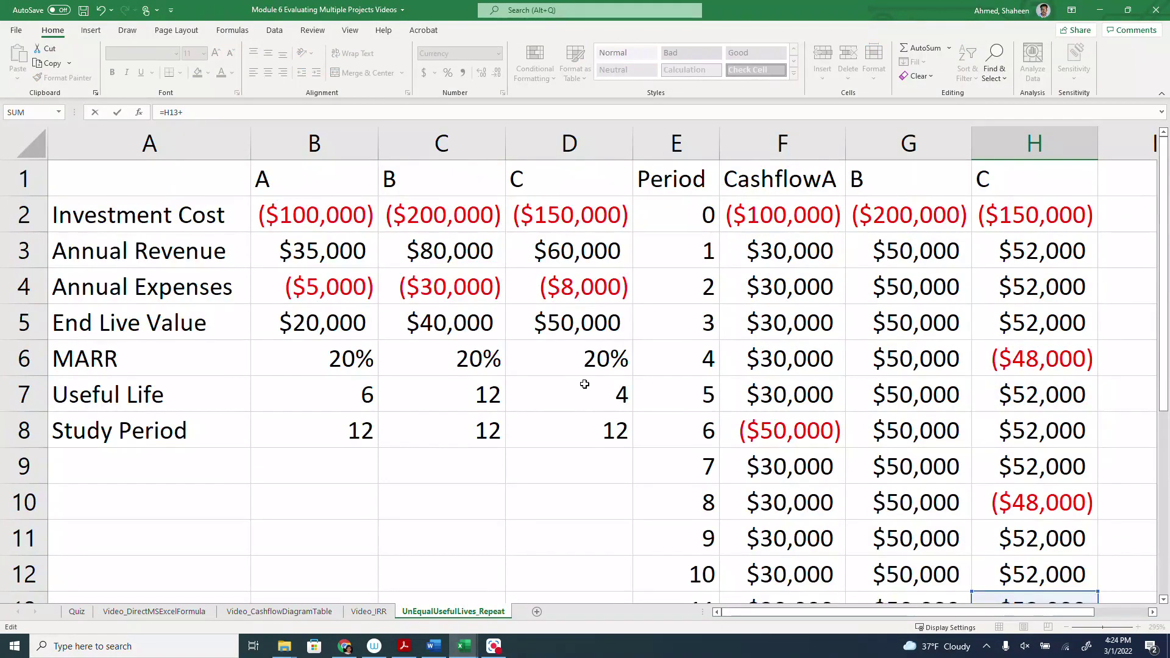
left_click(595, 333)
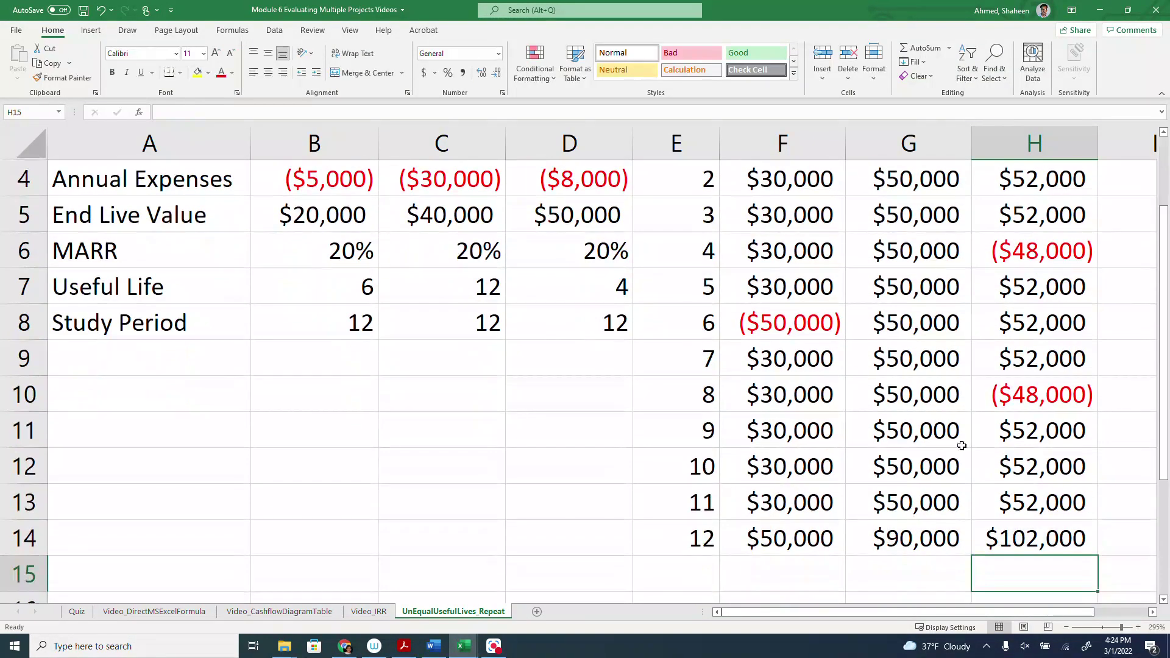
Step: Enter the heading PV_A in I1, beside project C's cash flow column
scroll(959, 444, "up", 1)
scroll(1007, 442, "down", 3)
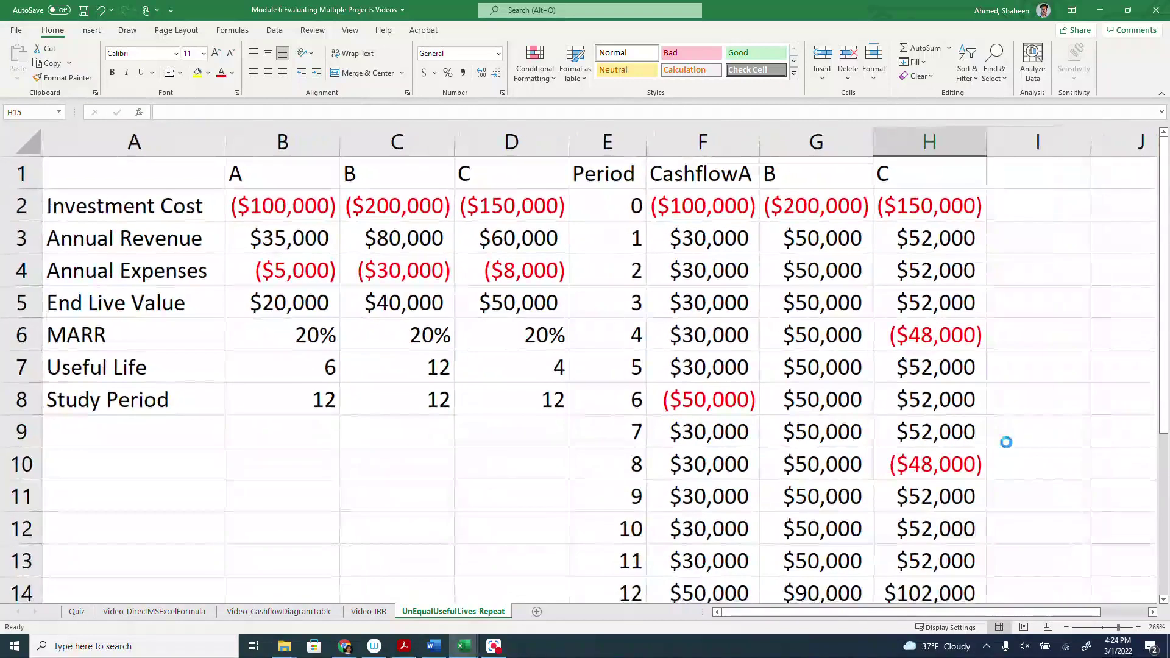
left_click(1003, 168)
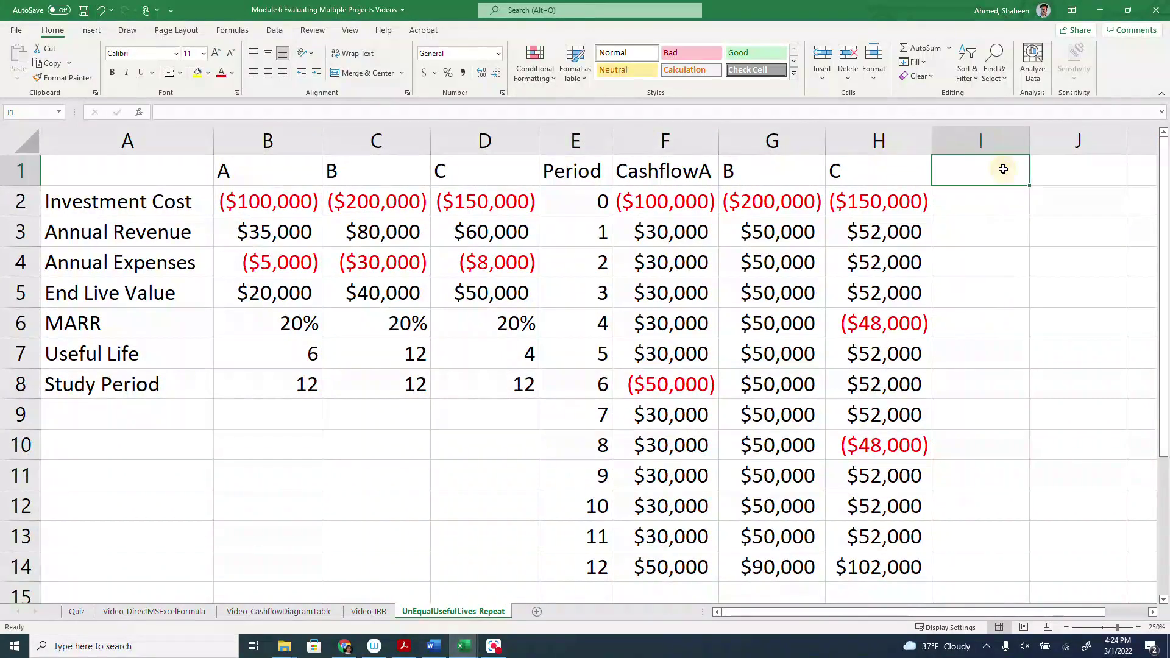
key("Caps_Lock")
type("PV")
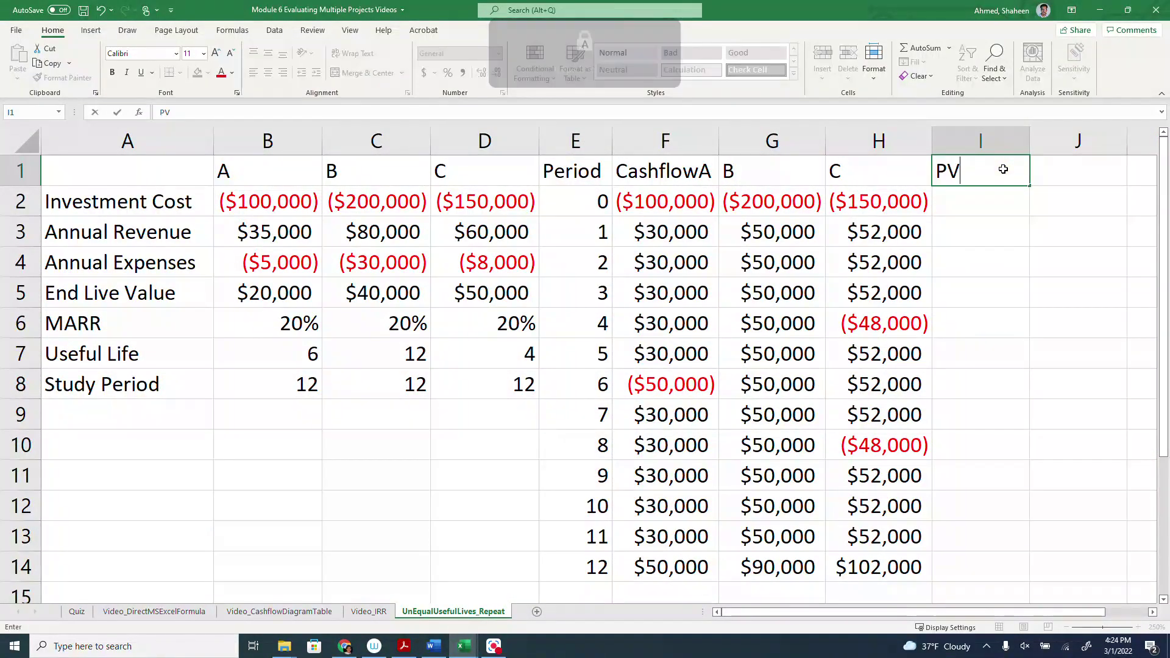
type("_a")
key("BackSpace")
key("Caps_Lock")
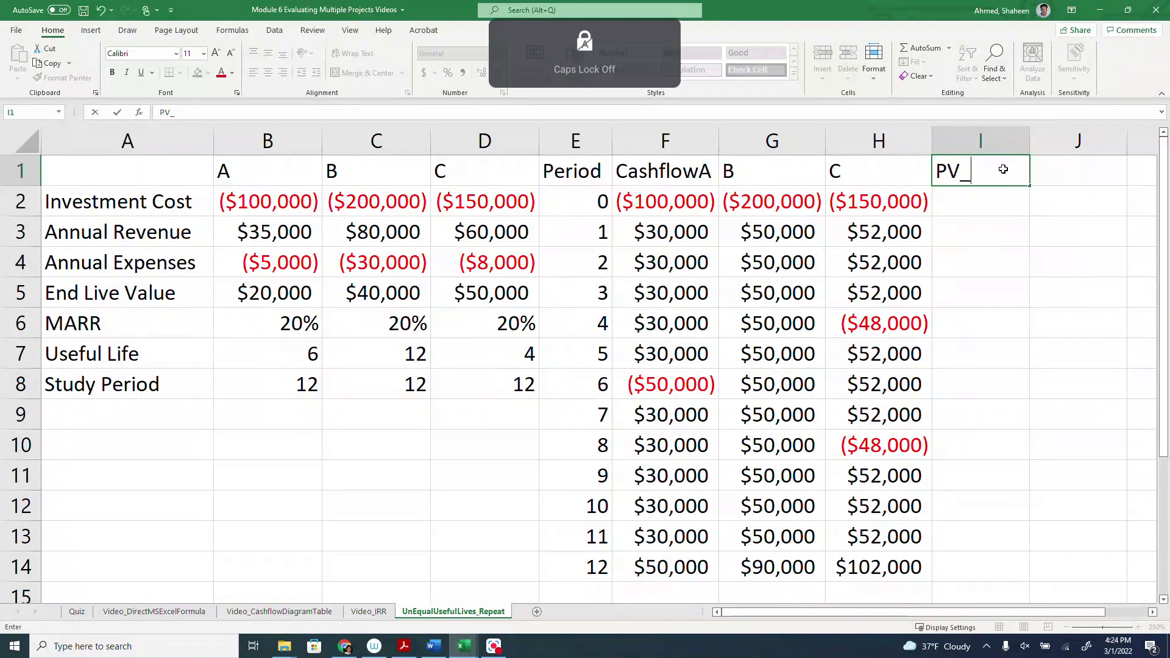
key("BackSpace")
type("A")
key("Return")
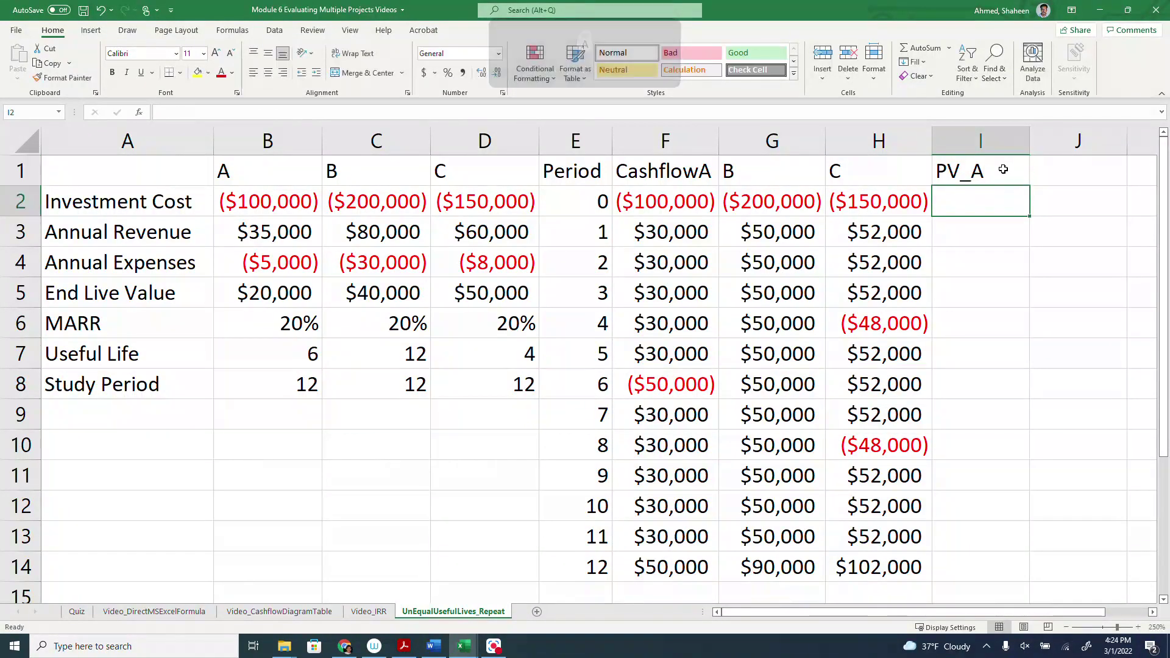
Step: Calculate the present value of project A's period 0 cash flow in I2 with =PV($D$6,E2,0,-F2,0)
type("=PV")
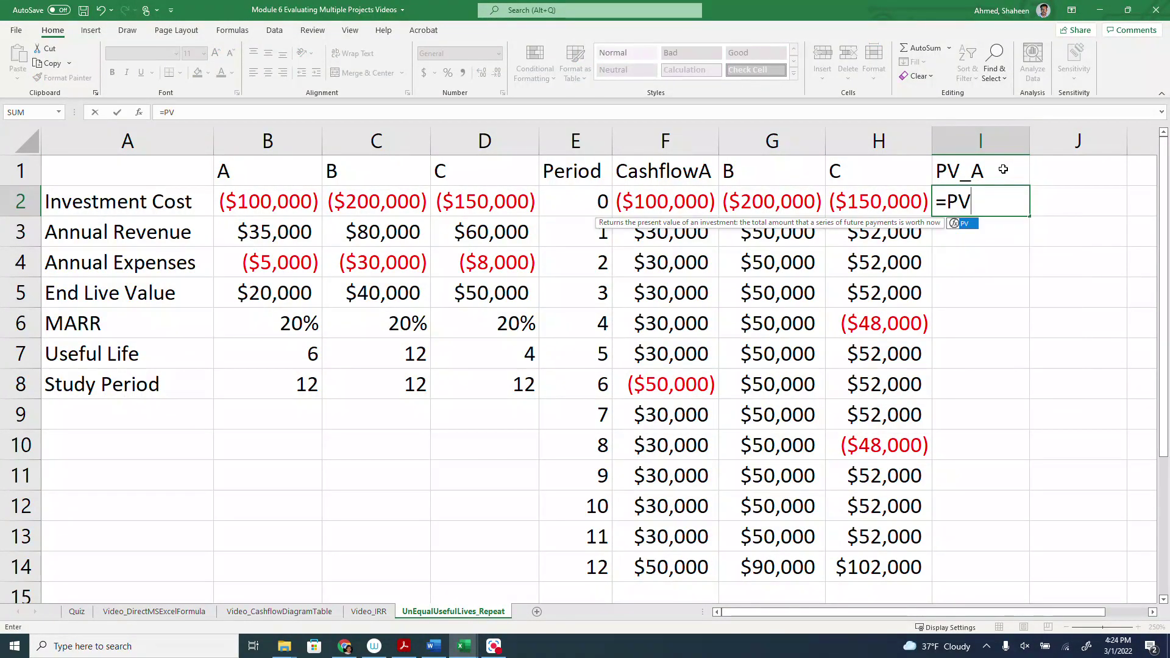
type("(")
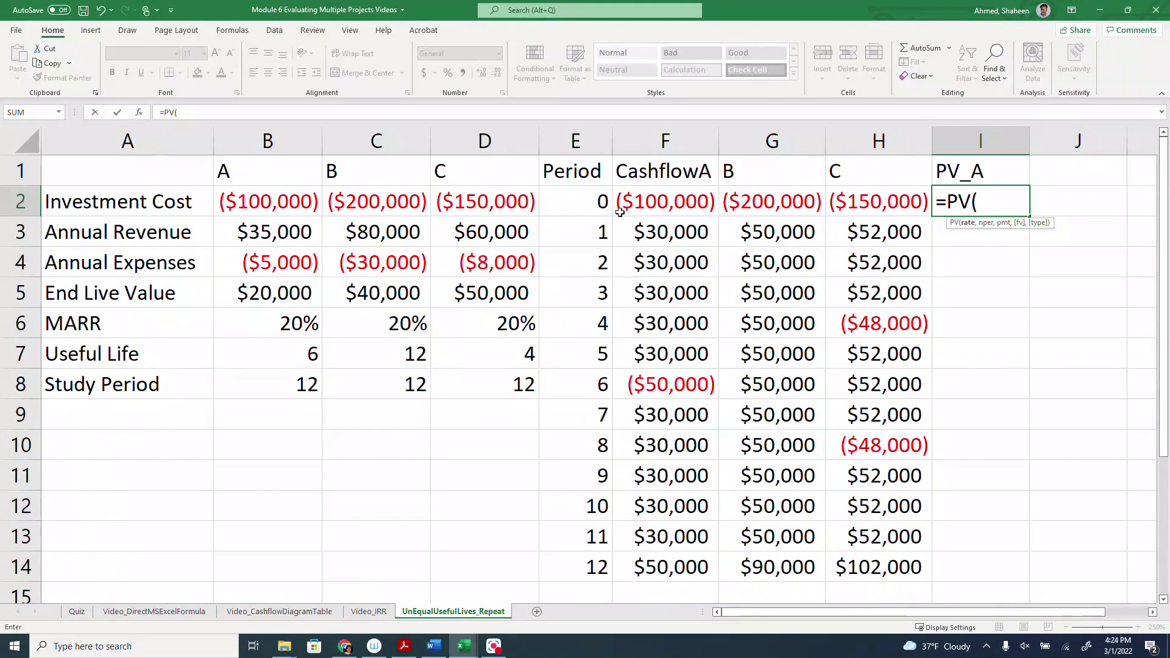
left_click(515, 323)
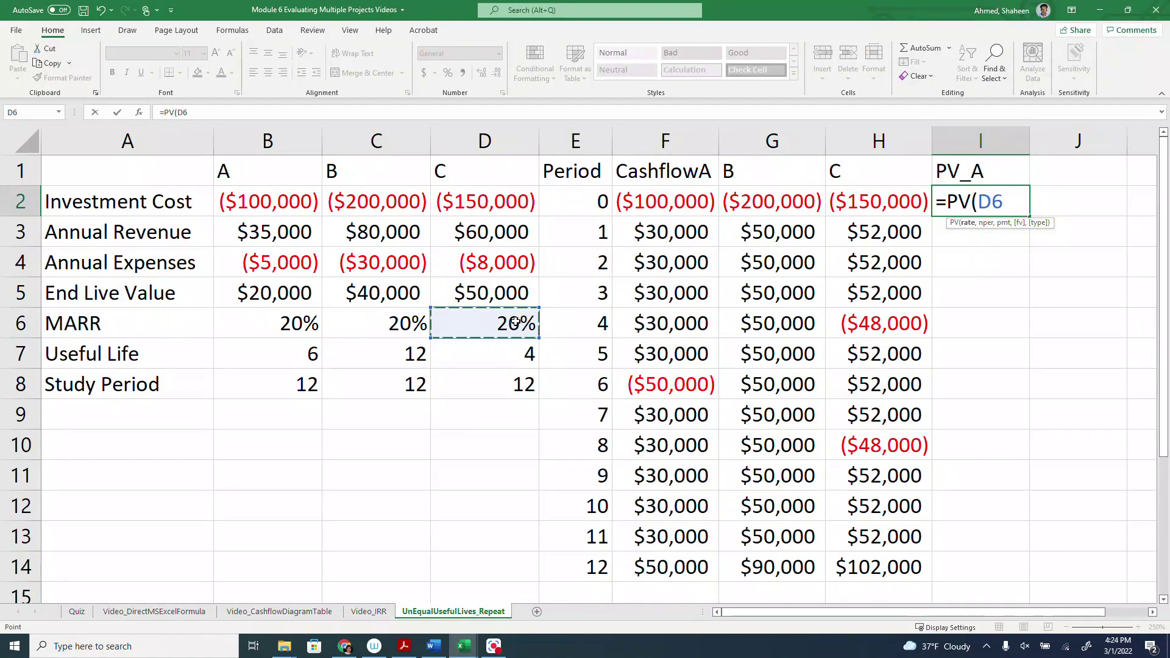
key("F4")
type(",")
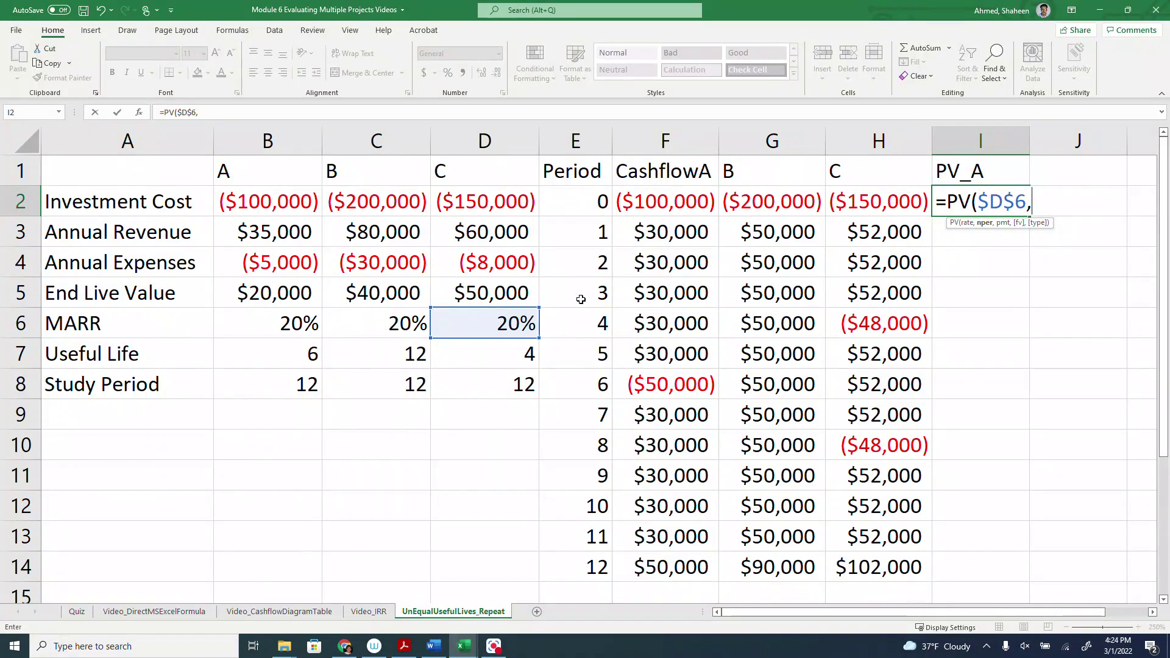
left_click(582, 198)
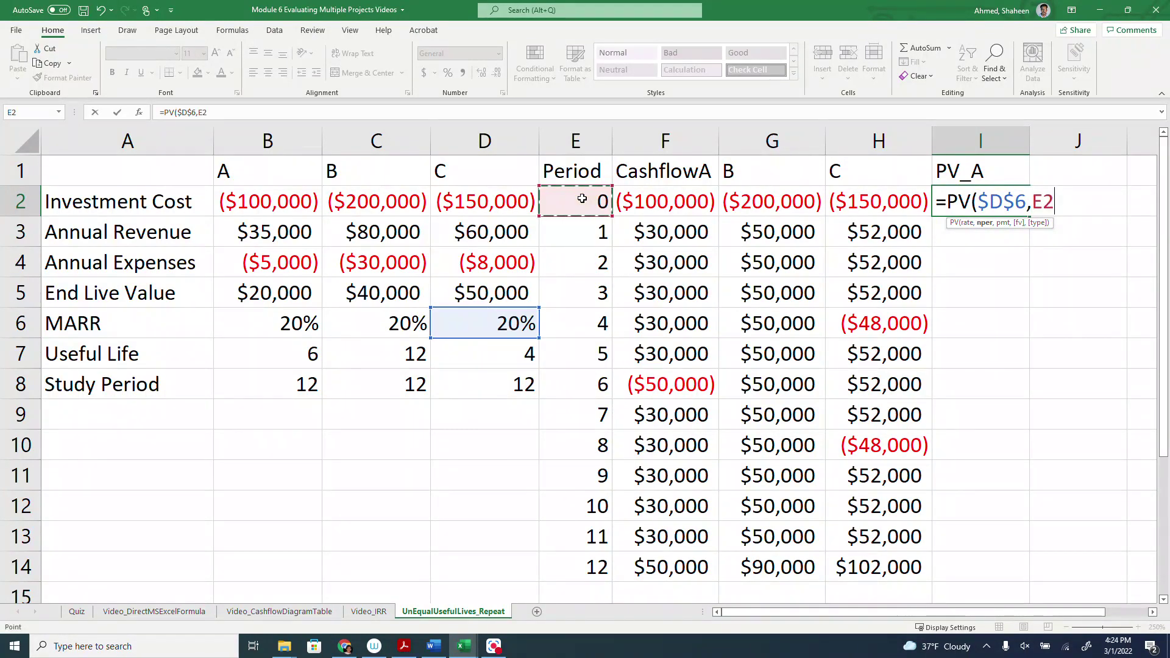
type(",")
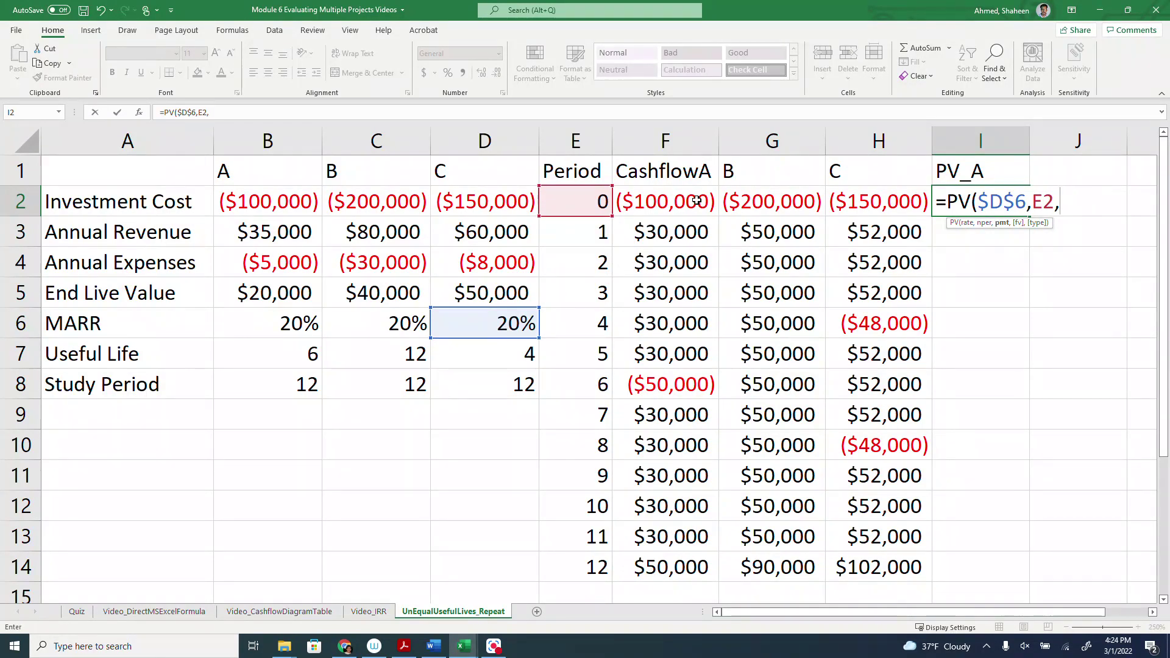
type("0,")
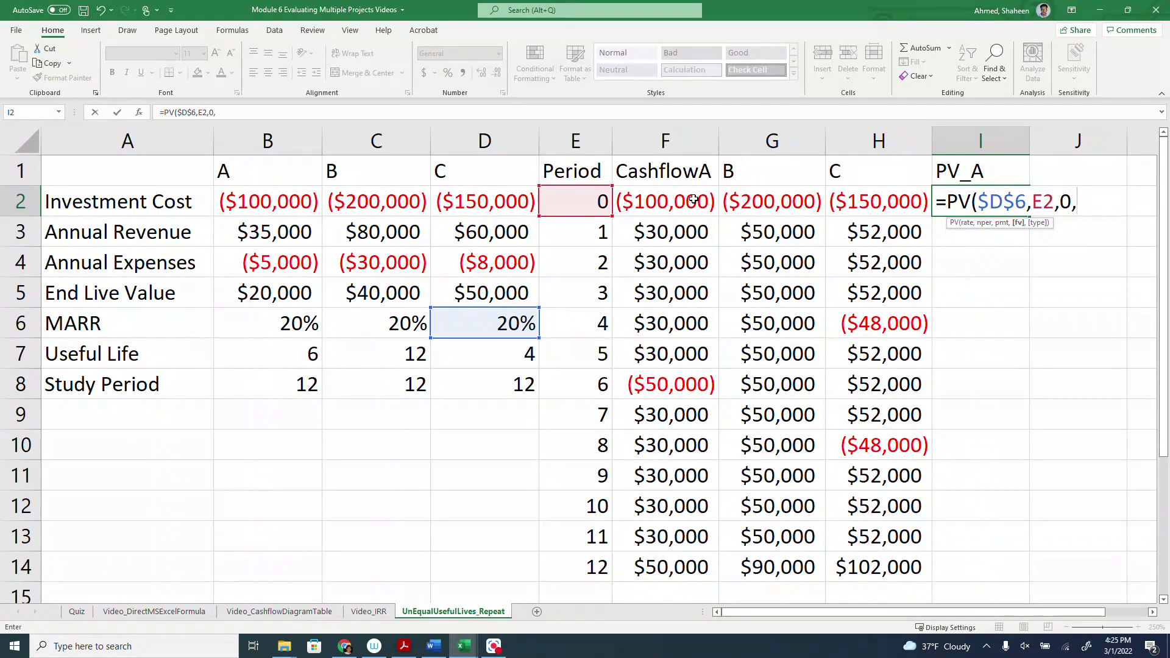
type("-")
left_click(694, 199)
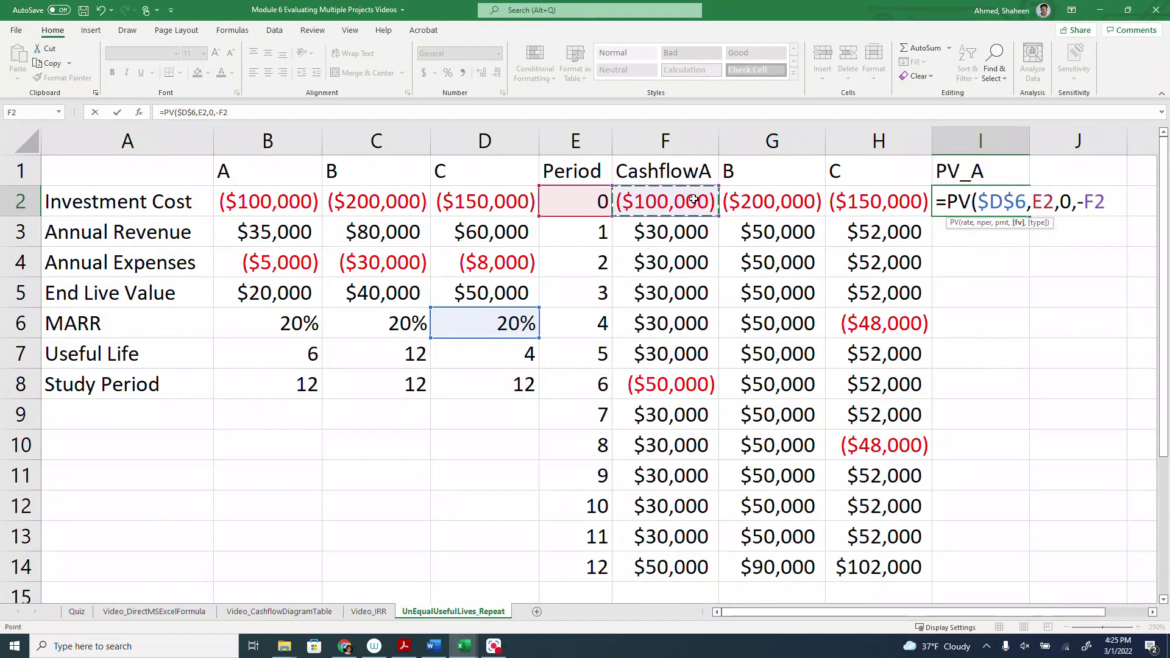
type(",")
key("Return")
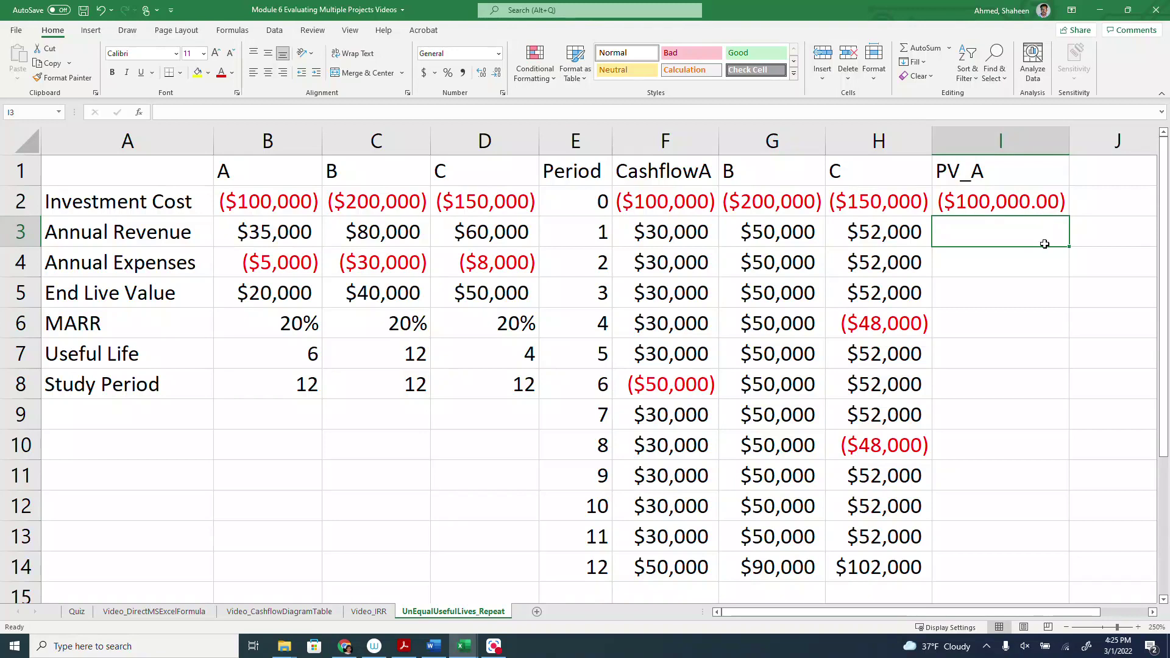
Step: Fill the present value formula from I2 across to J2 and K2 for projects B and C
scroll(1025, 318, "down", 1)
scroll(1006, 251, "down", 1)
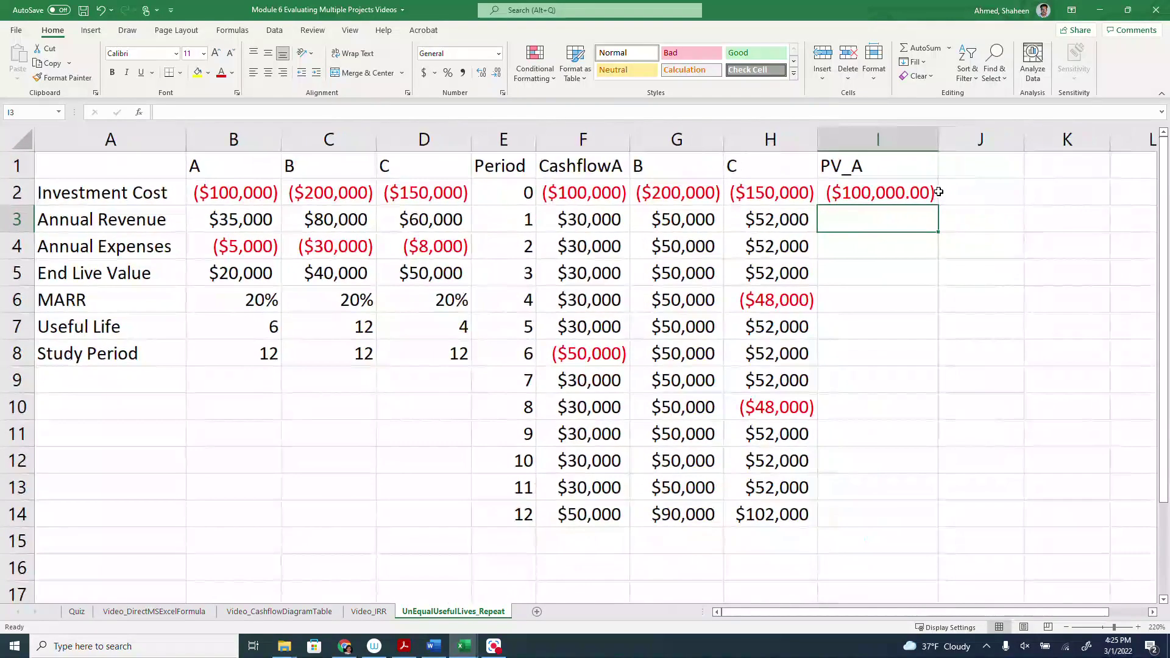
key("Up")
left_click_drag(940, 205, 1071, 207)
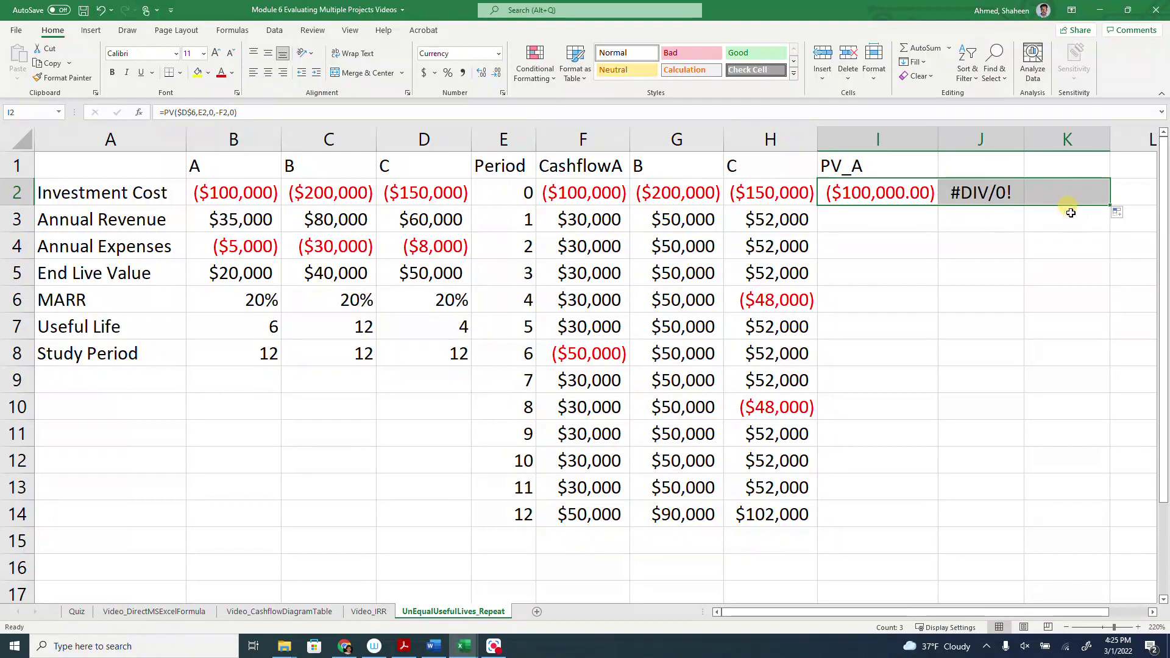
Step: Point the period argument of the PV formulas in J2 and K2 to E2
double_click(1012, 199)
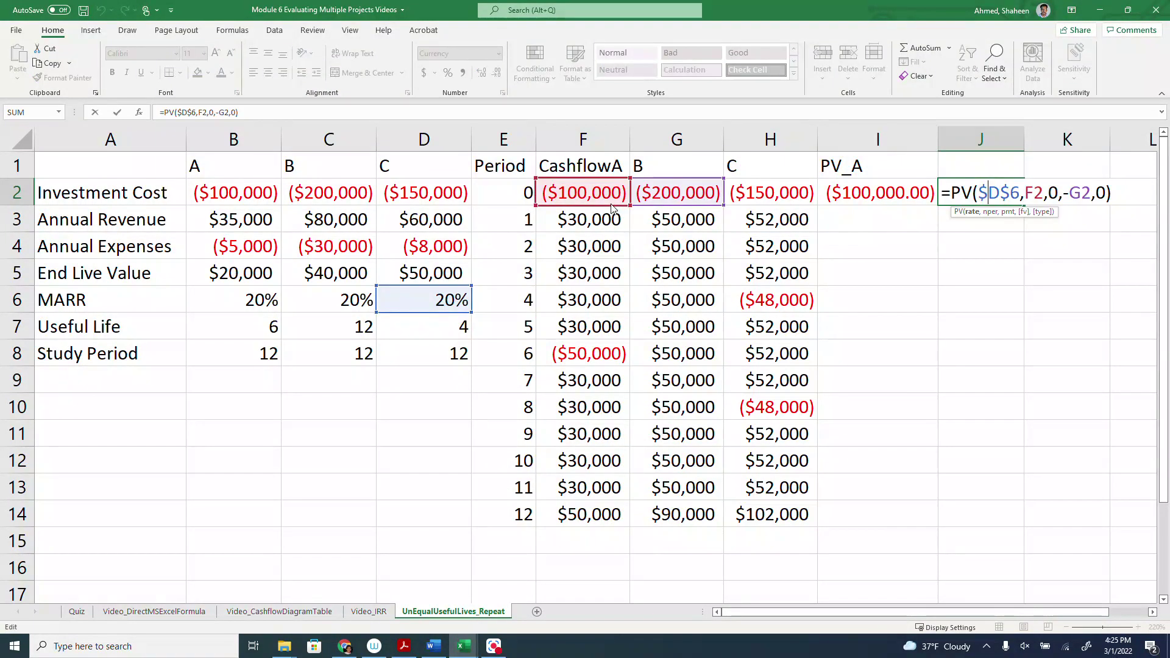
left_click_drag(614, 207, 525, 206)
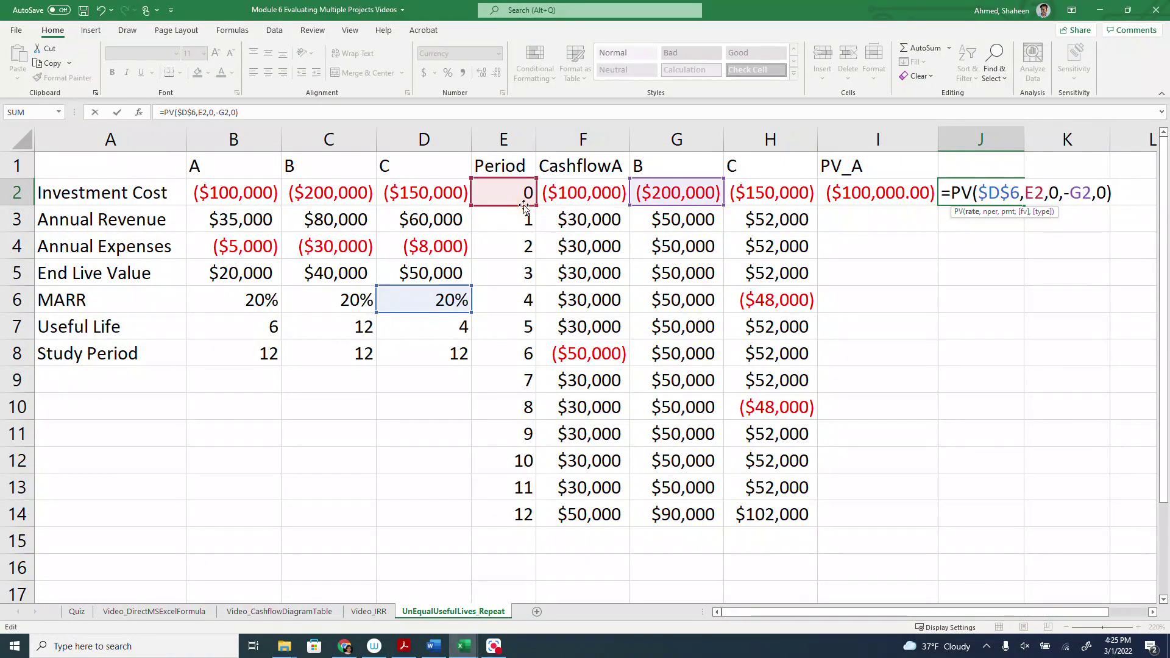
key("Return")
double_click(1071, 198)
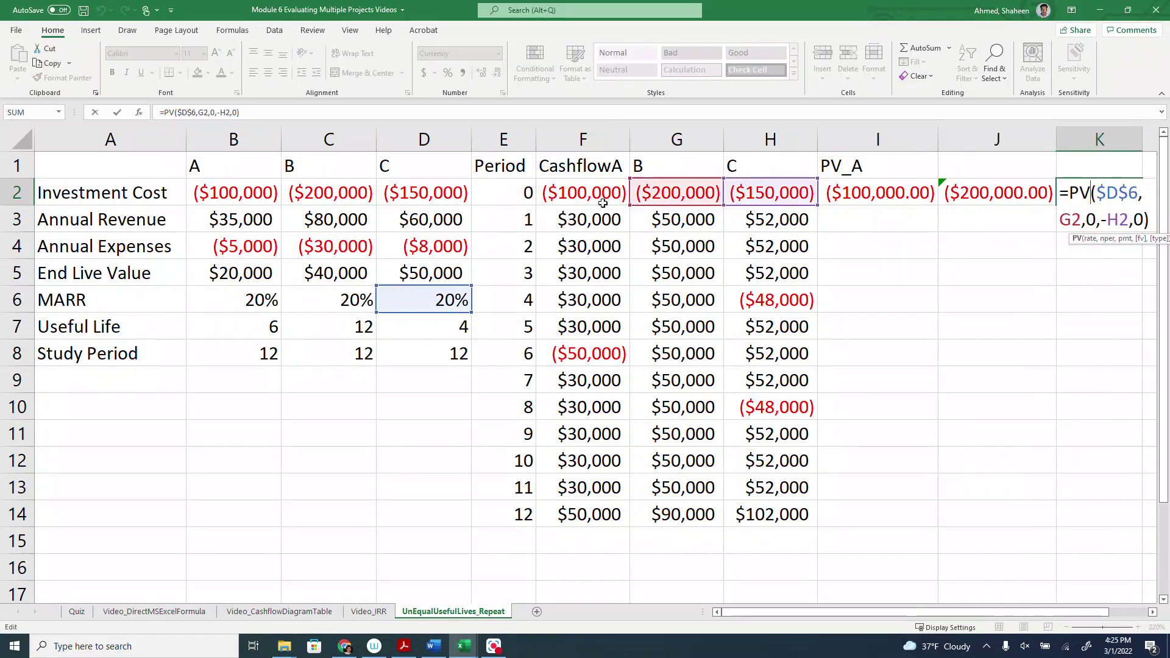
left_click_drag(634, 207, 476, 200)
key("ctrl+Return")
Step: Fill the present value formulas in I2:K2 down through period 12 in row 14
left_click_drag(731, 193, 963, 193)
double_click(1024, 206)
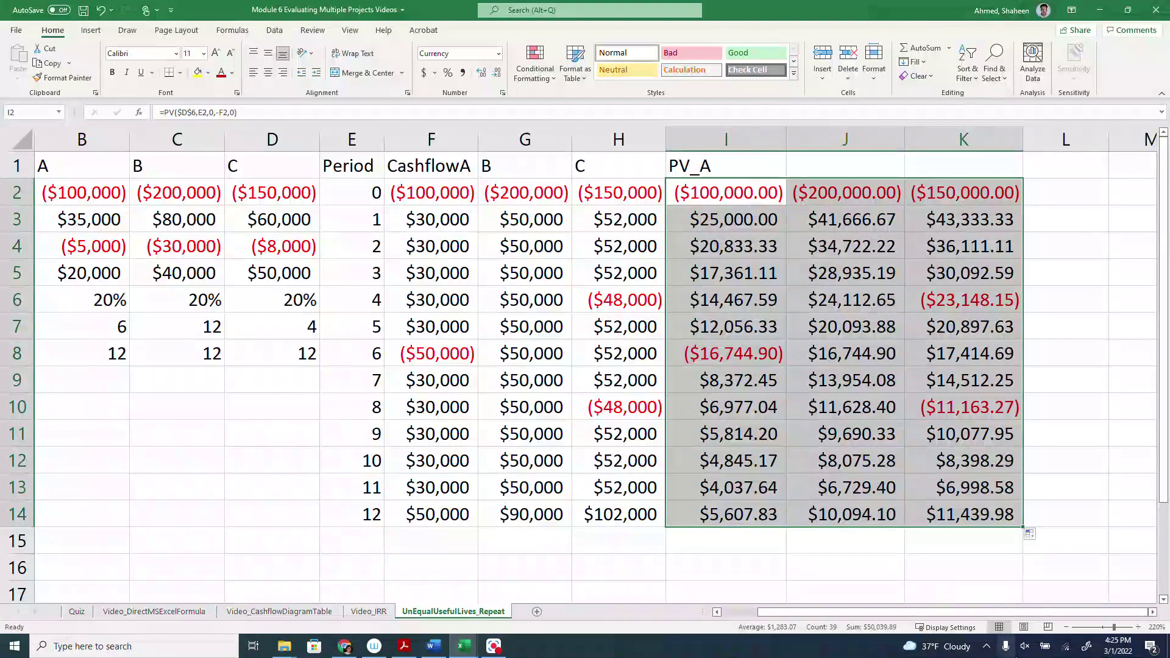
left_click_drag(989, 614, 952, 617)
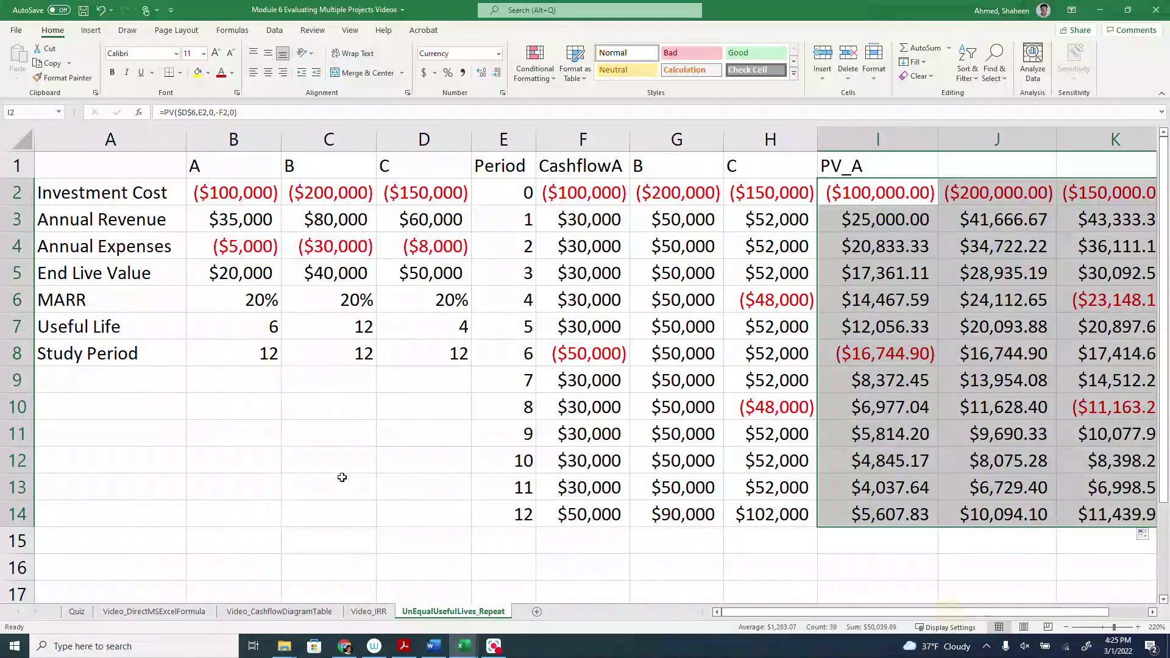
Step: Label the row below Study Period as PV in A9
left_click(141, 378)
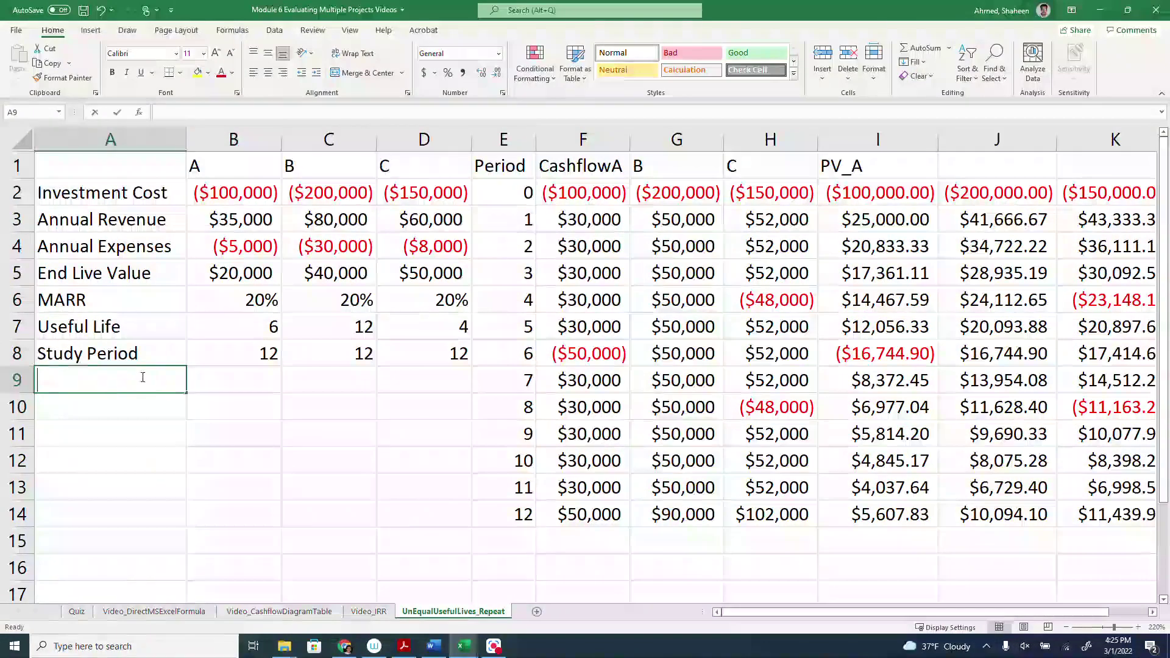
type("pv")
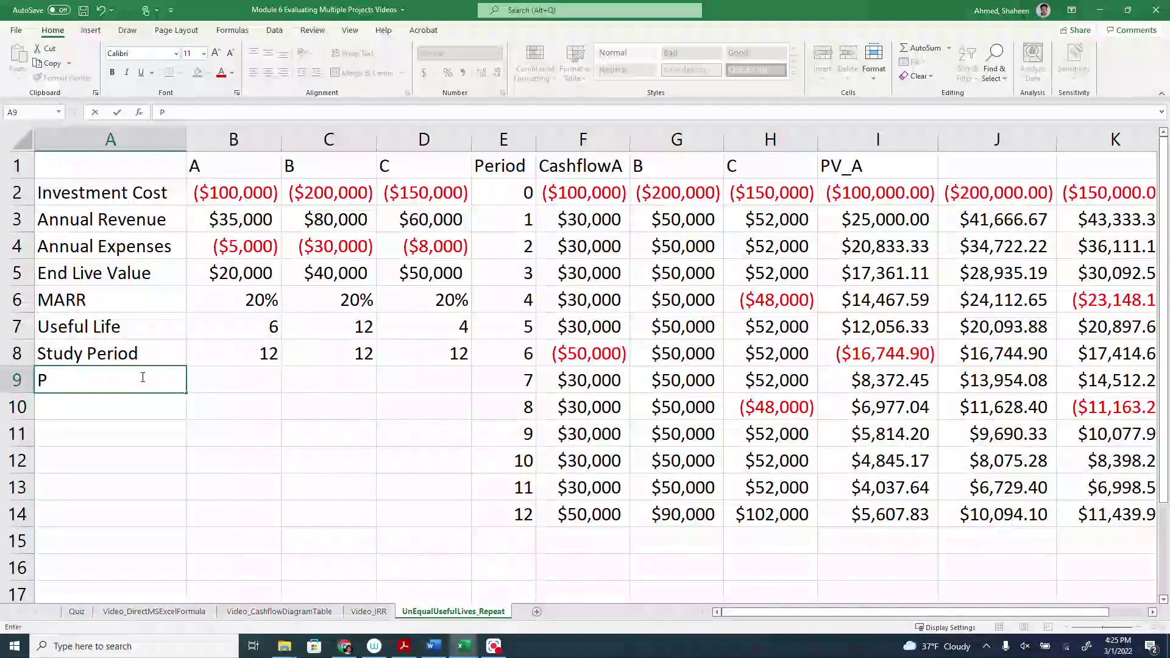
key("Tab")
Step: Total project A's present values in B9 with =SUM(I:I) and fill the formula across to D9
type("=SUM(")
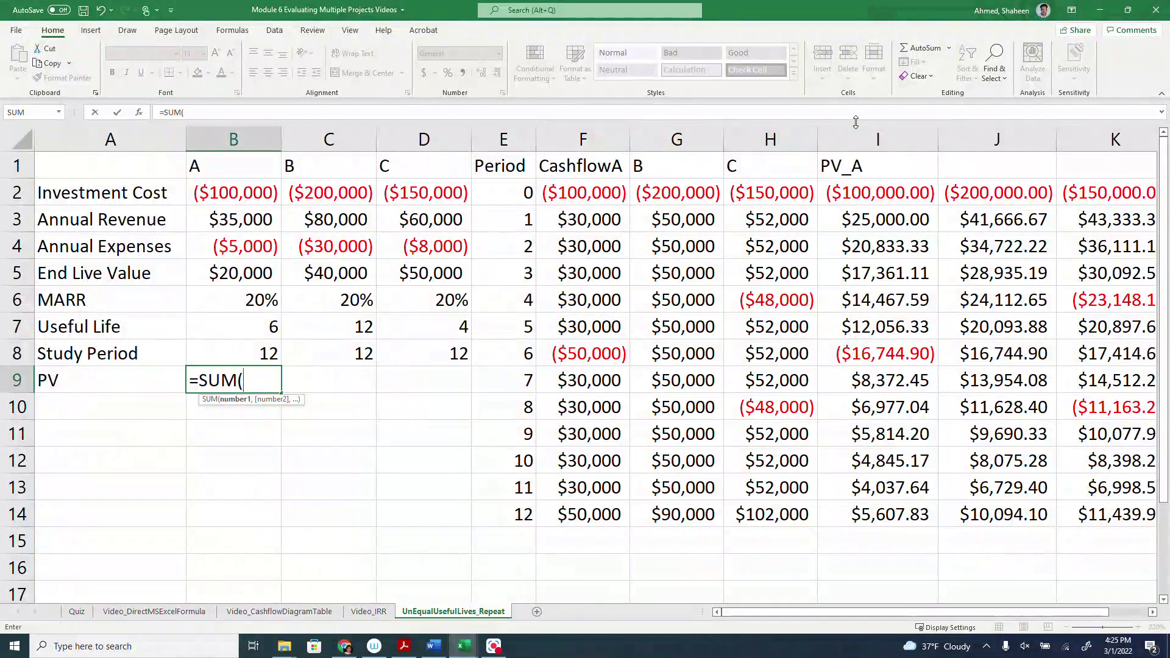
left_click(889, 138)
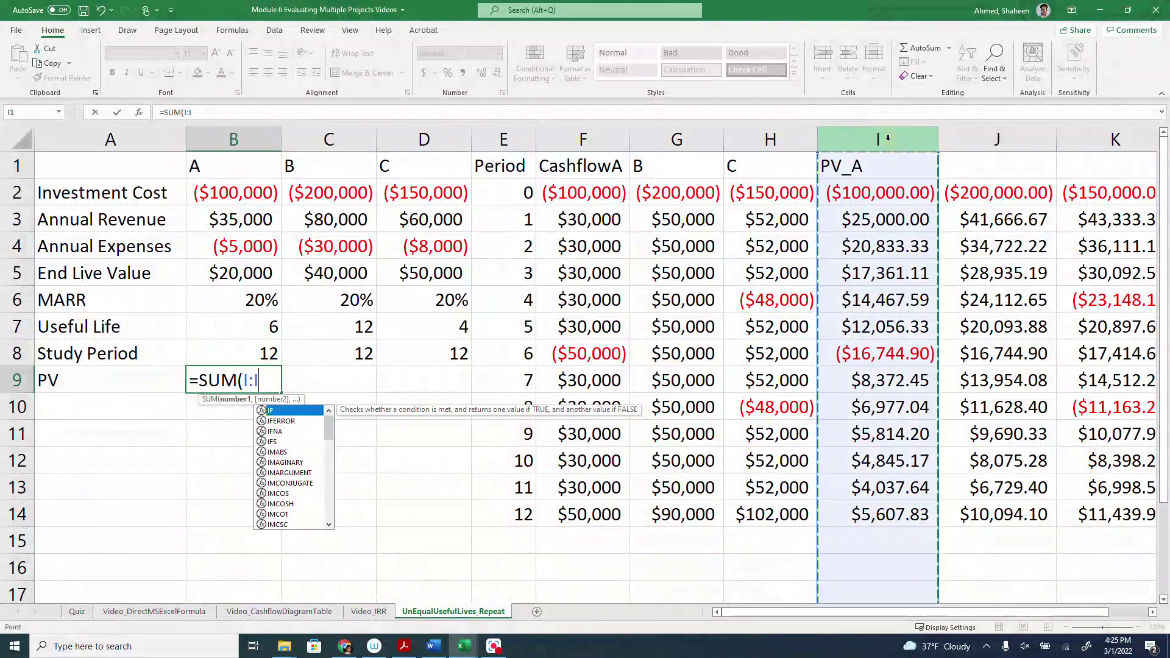
key("Return")
left_click(261, 383)
left_click_drag(279, 393, 469, 391)
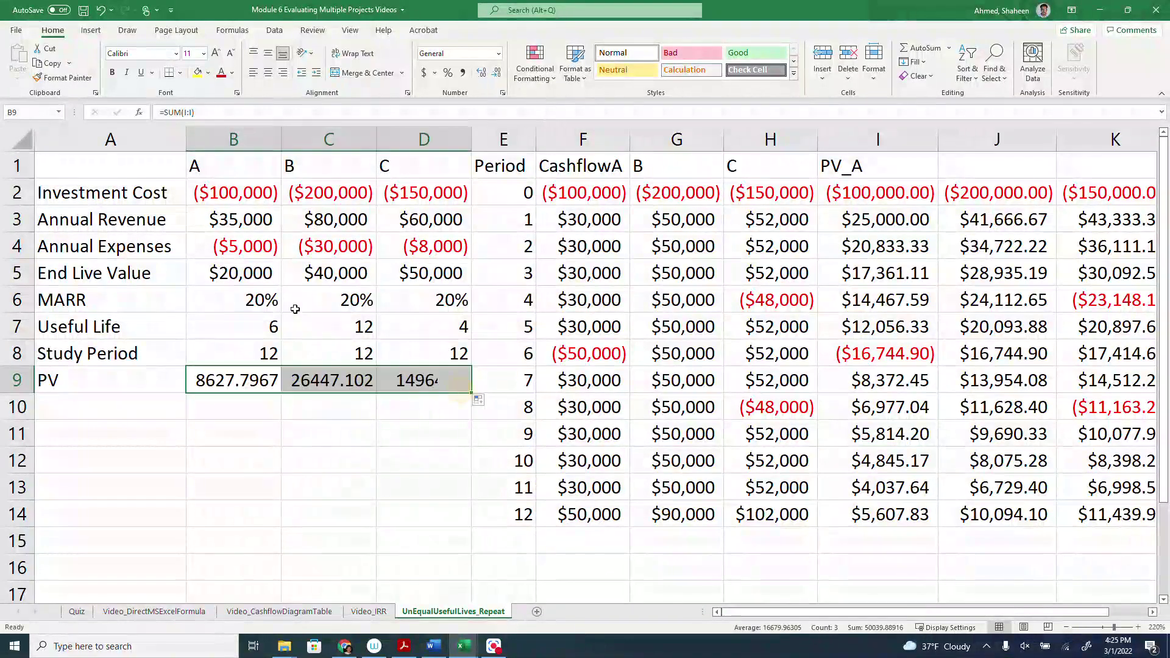
Step: Copy the currency format of the End Live Value in B5 onto the PV results in B9:D9
left_click(262, 279)
key("alt+h")
key("f")
key("p")
left_click_drag(247, 381, 451, 383)
left_click(360, 440)
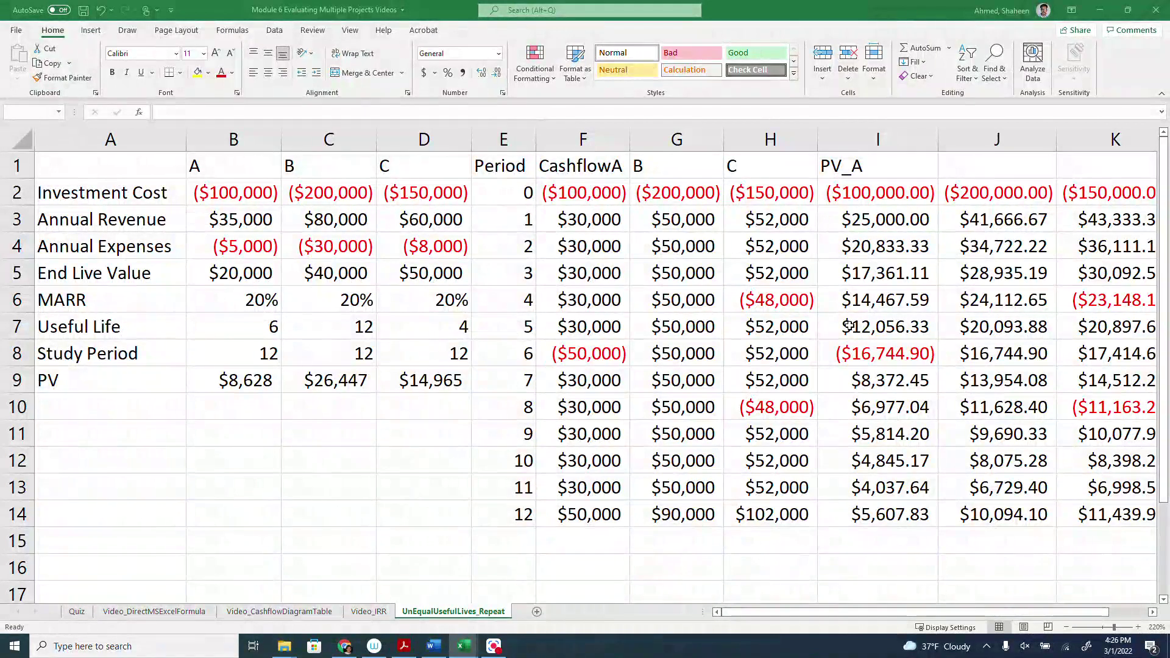
left_click(768, 295)
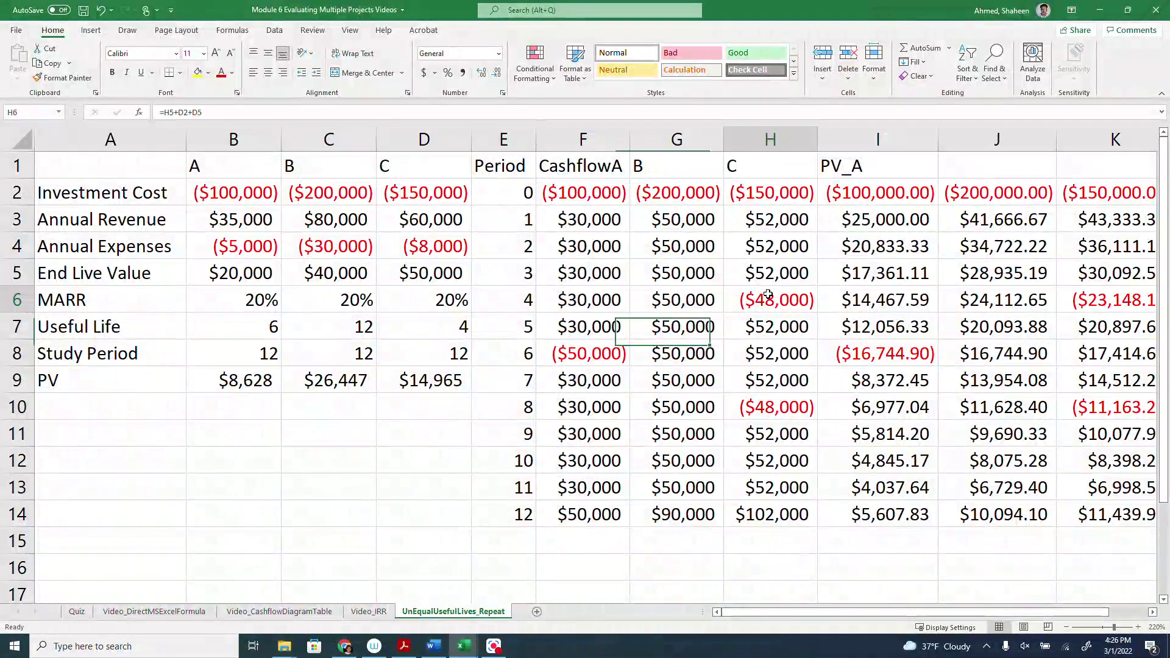
left_click(775, 411)
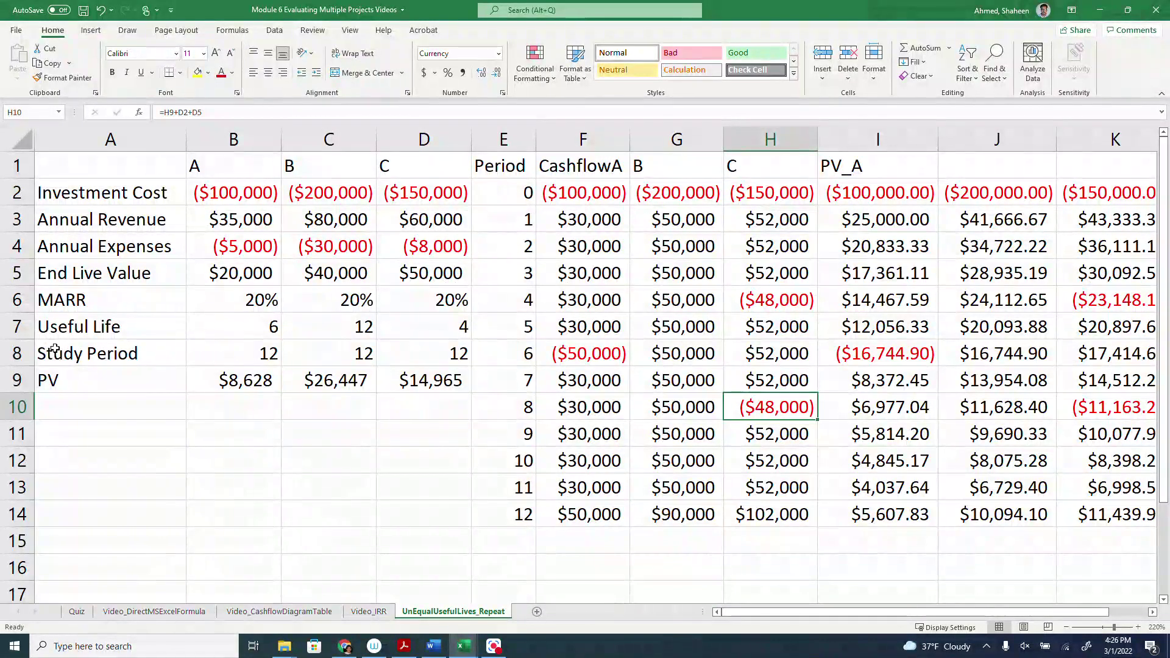
left_click(19, 356)
left_click(665, 452)
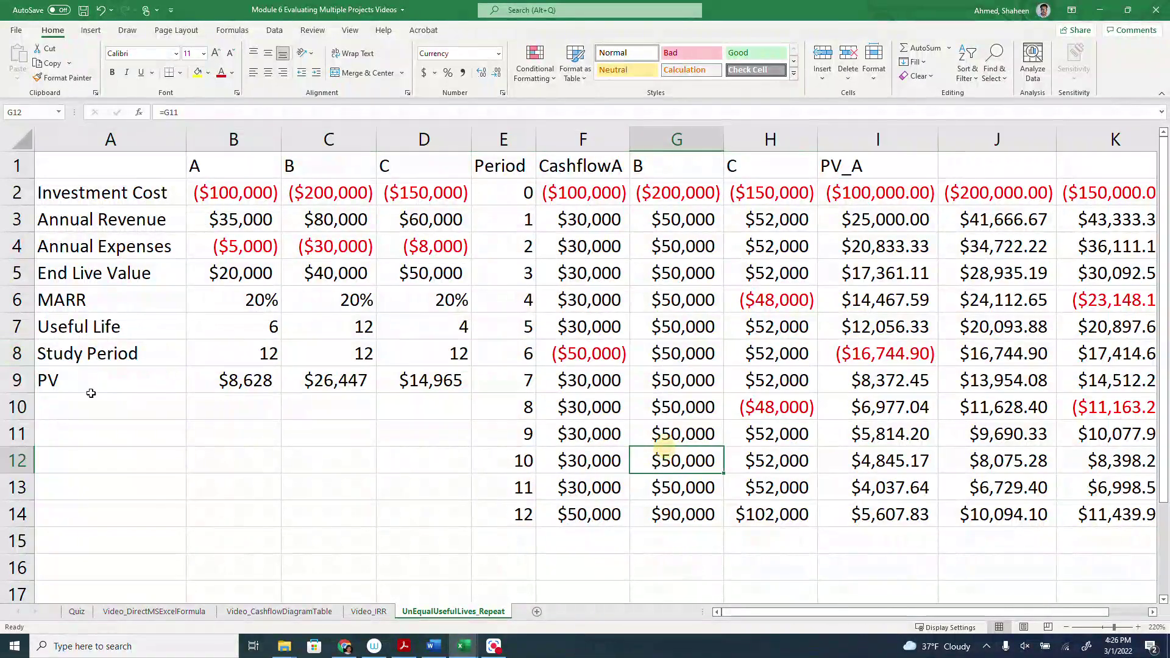
Step: Label the row below PV as AW in A10
left_click(101, 403)
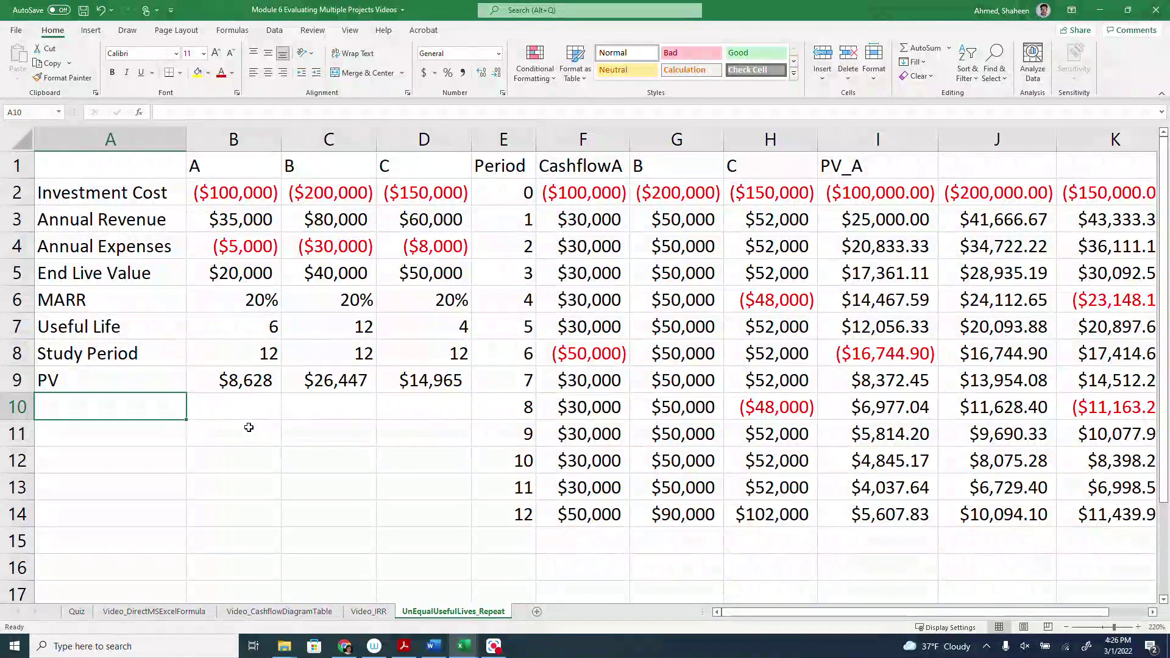
type("aw")
key("BackSpace")
key("BackSpace")
type("AW")
key("Tab")
Step: Begin project A's AW formula in B10 with =PMT(B6,B7,-B2,-B5,0), using its MARR, useful life, investment cost and end live value
type("=")
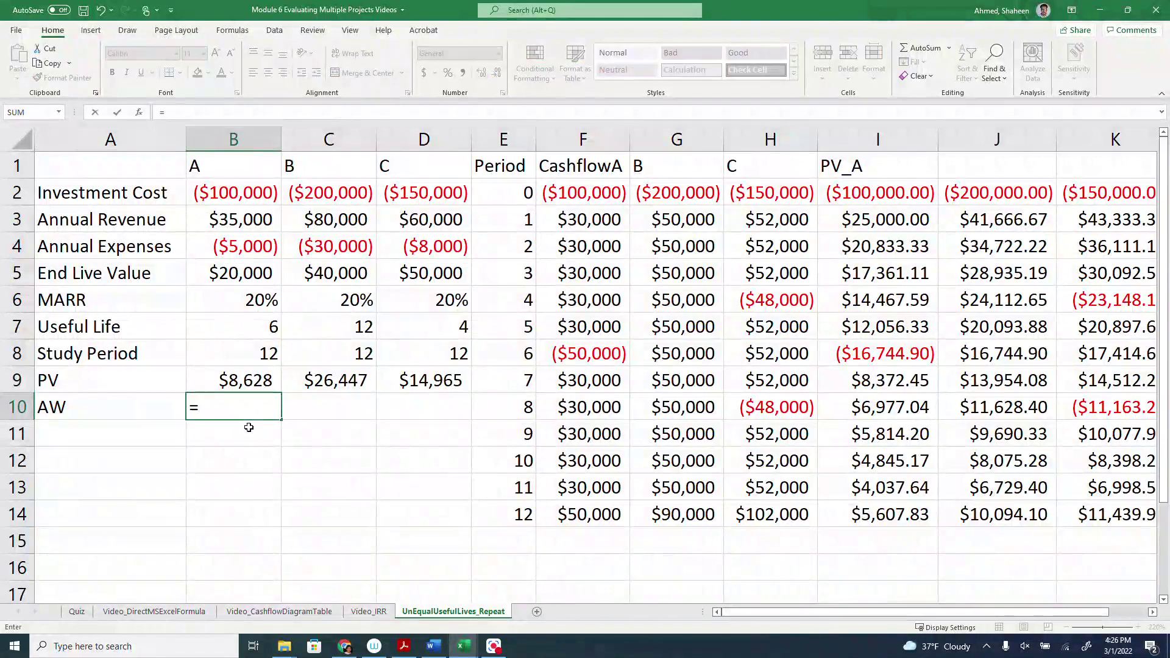
type("PMT")
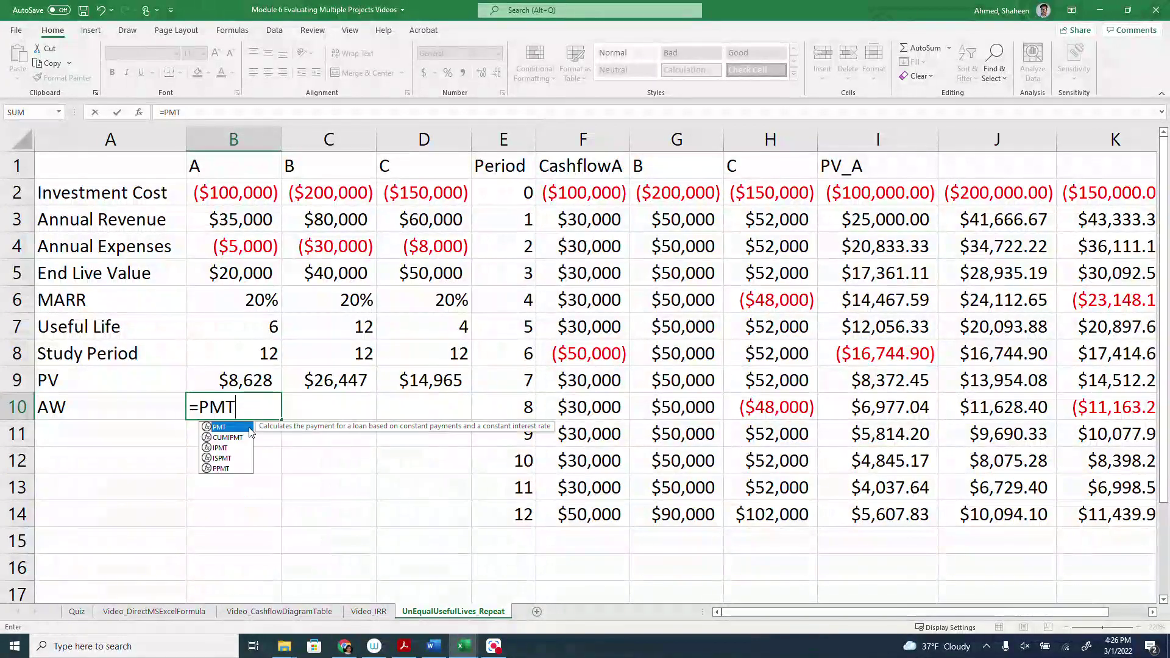
type("(")
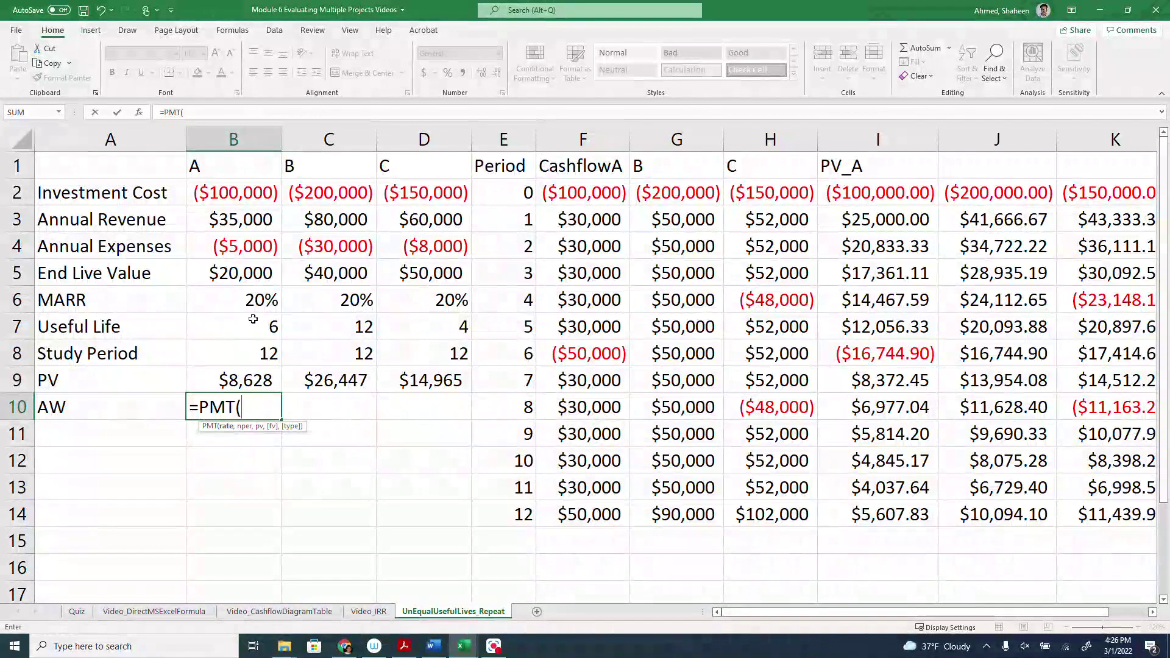
left_click(266, 299)
type(",")
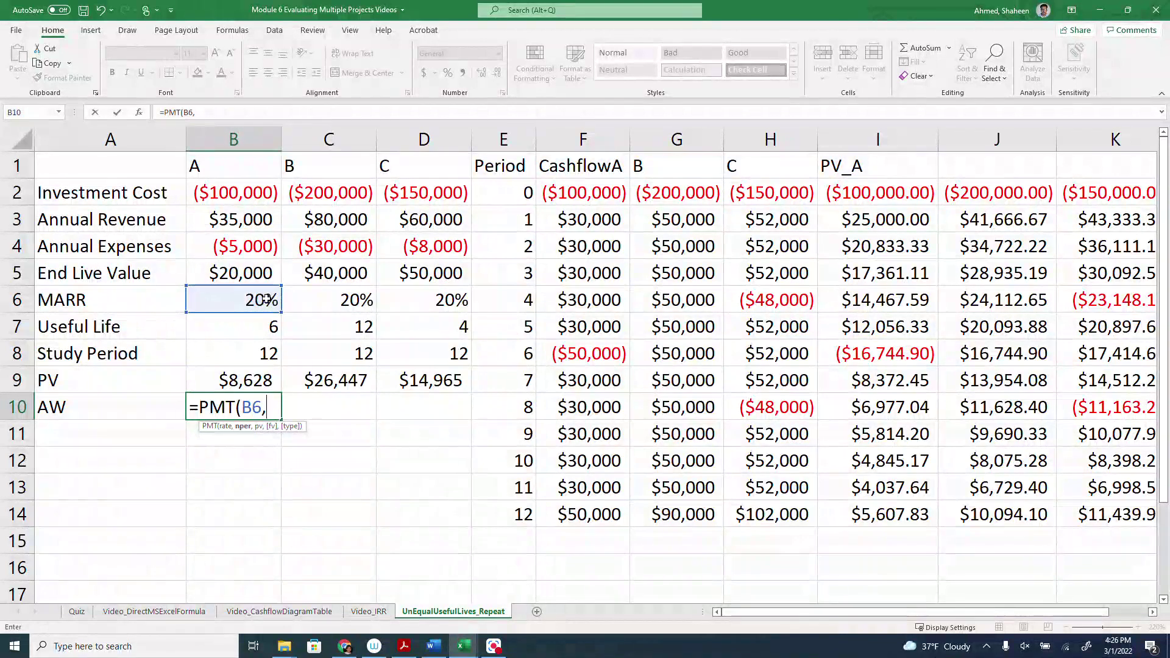
left_click(261, 331)
type(",")
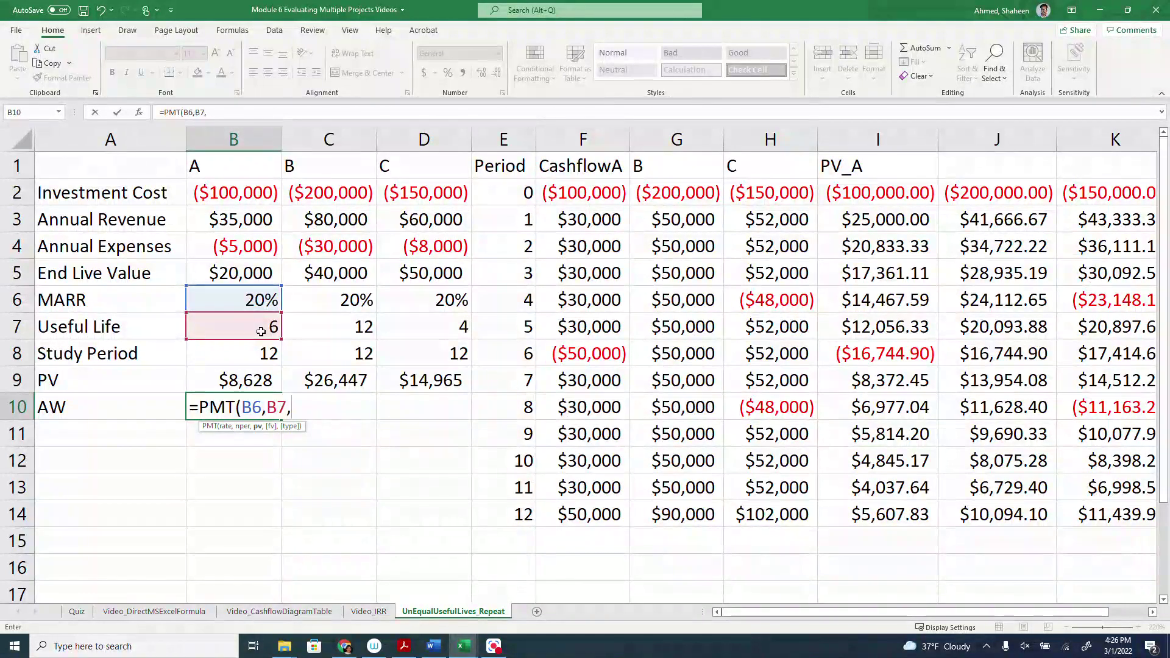
type("-")
left_click(238, 198)
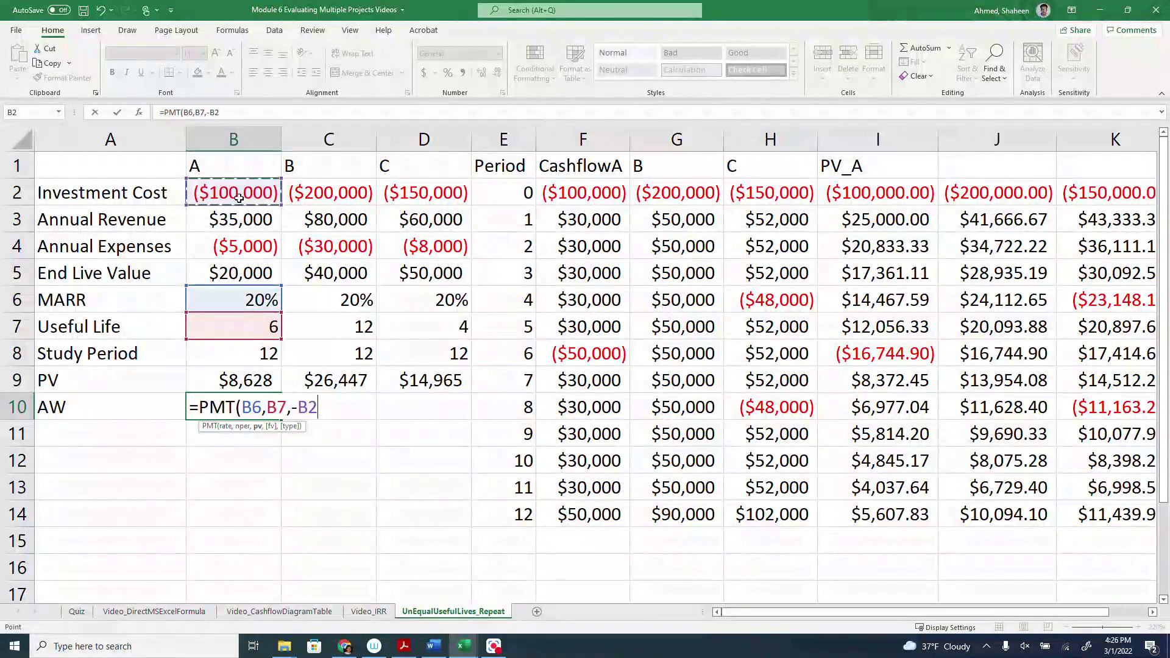
type(",-")
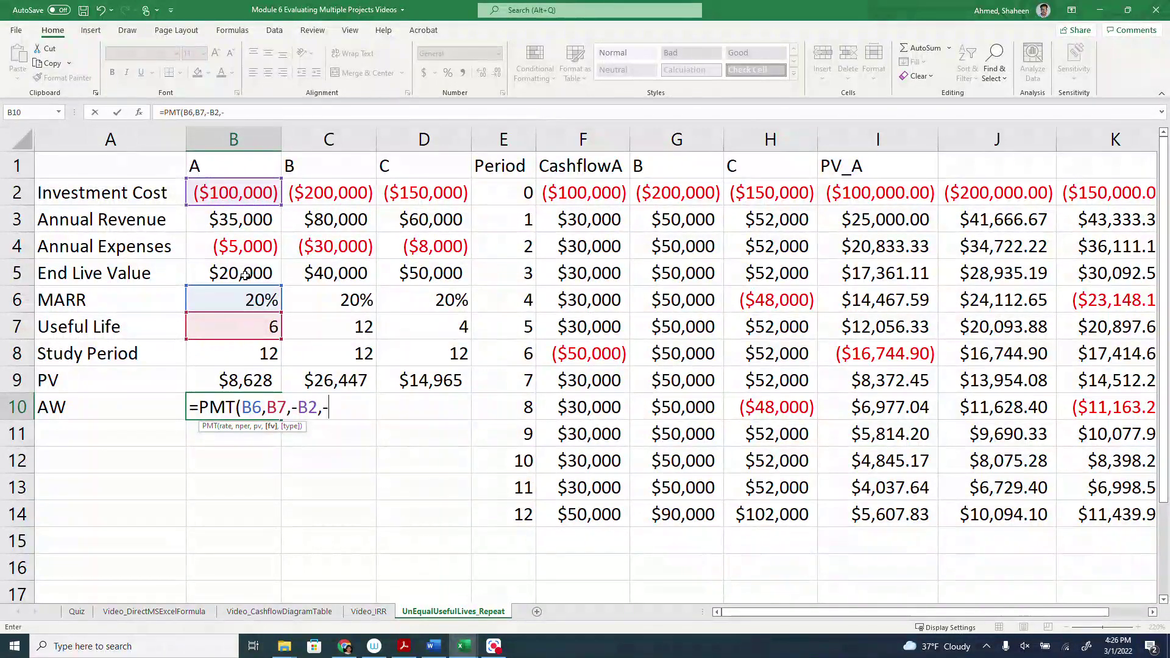
left_click(244, 276)
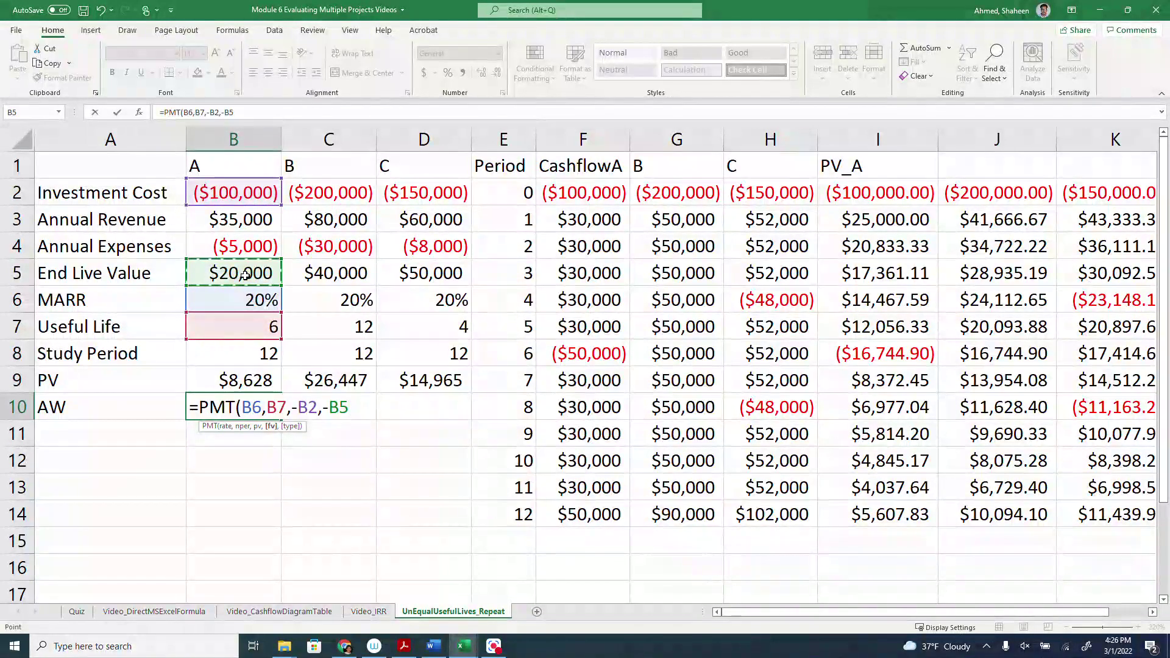
type(",")
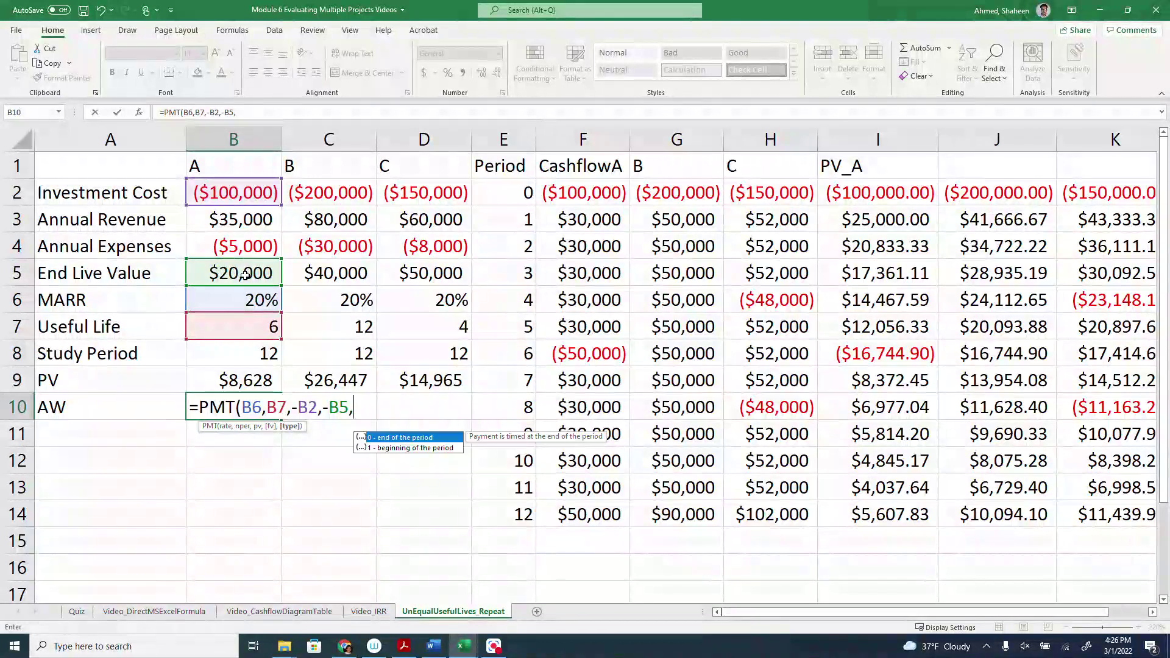
type("0)")
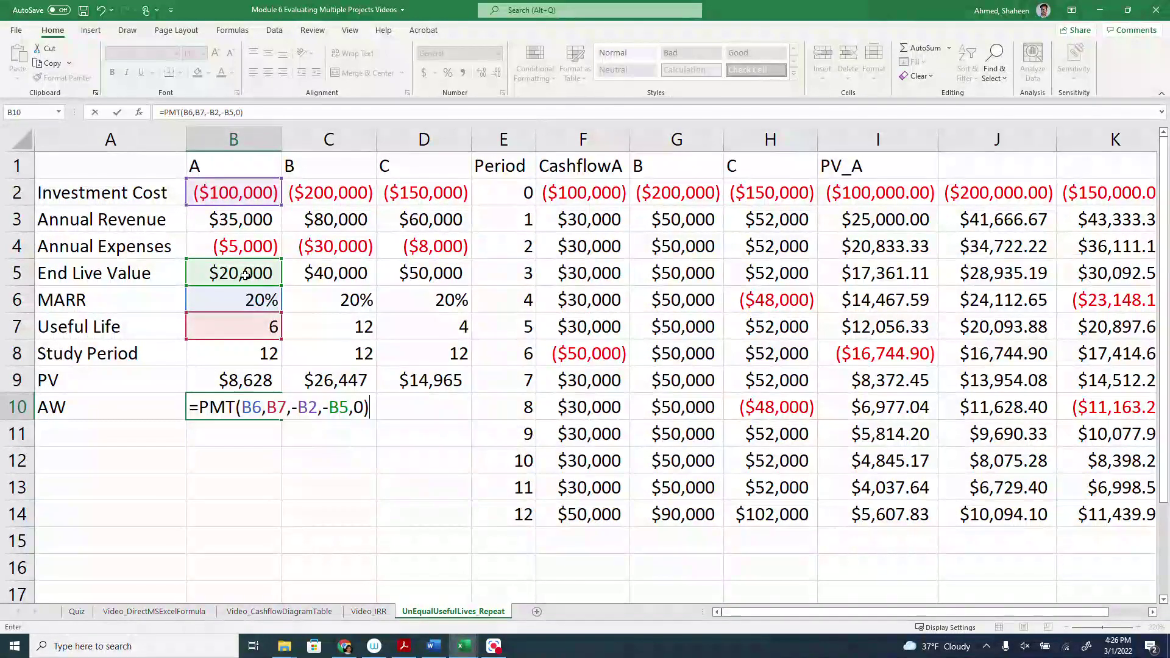
Step: Add annual revenue B3 and annual expenses B4 to the AW formula in B10 and fill it across to D10
type("+")
left_click(241, 214)
type("+")
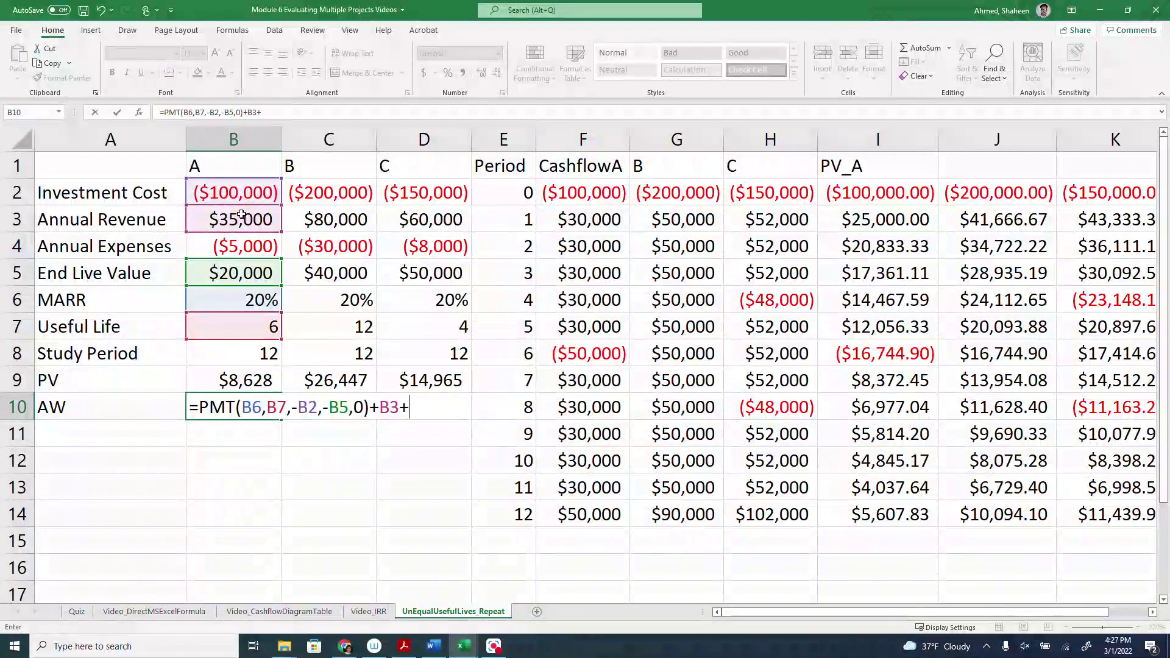
left_click(234, 245)
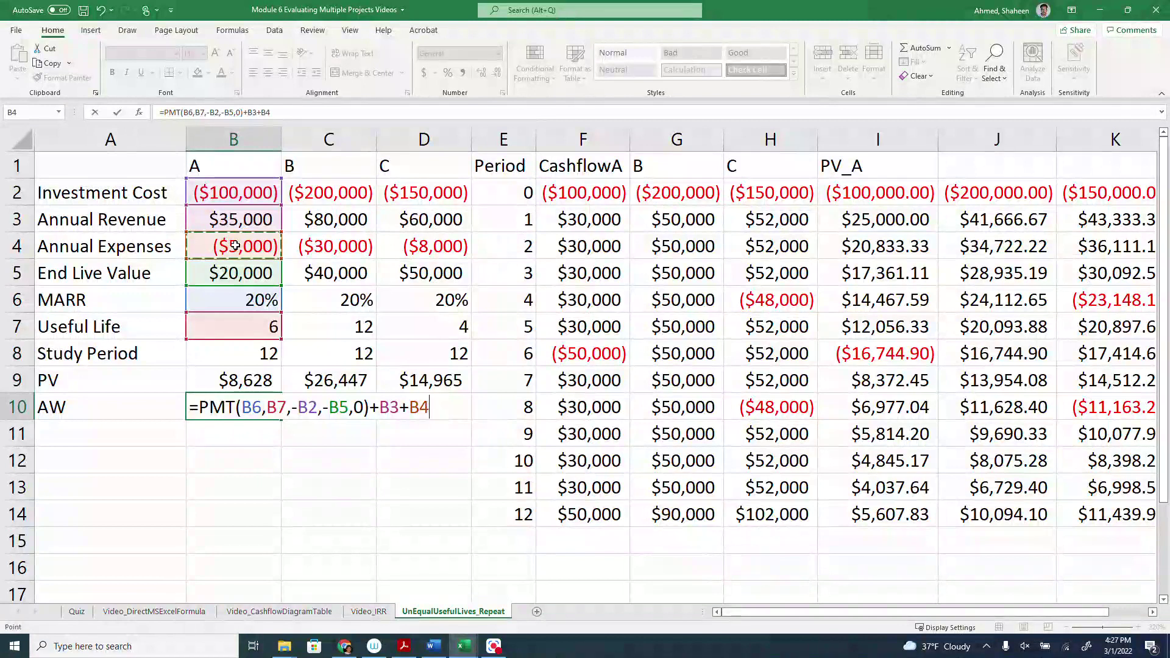
key("Return")
left_click(255, 417)
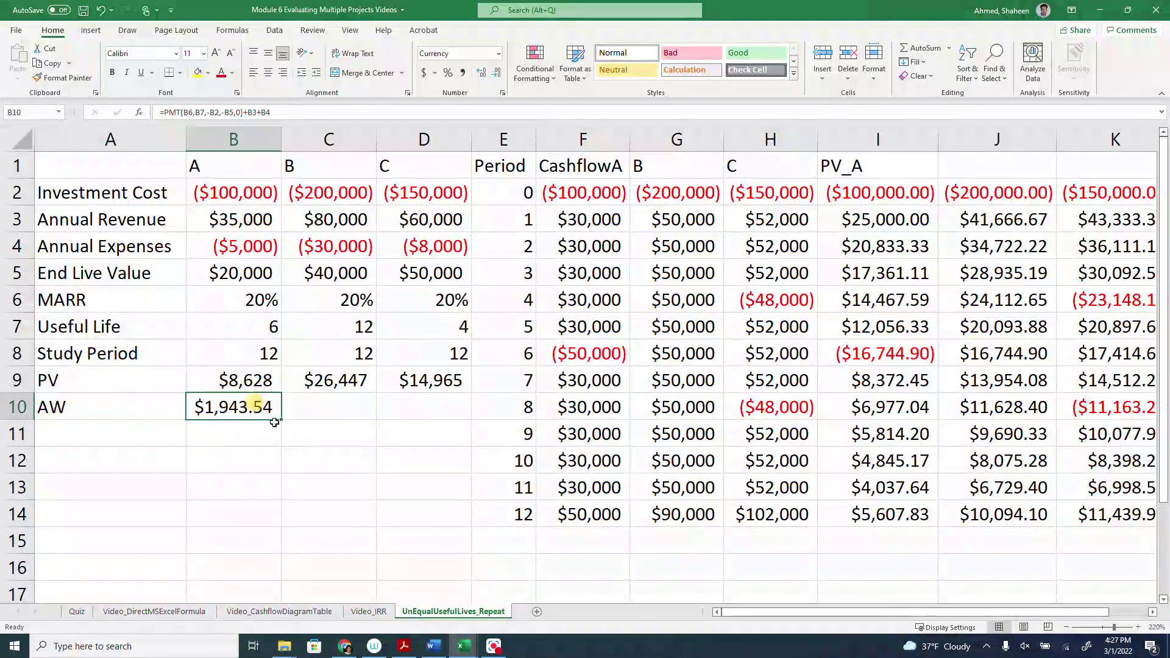
left_click_drag(280, 421, 420, 420)
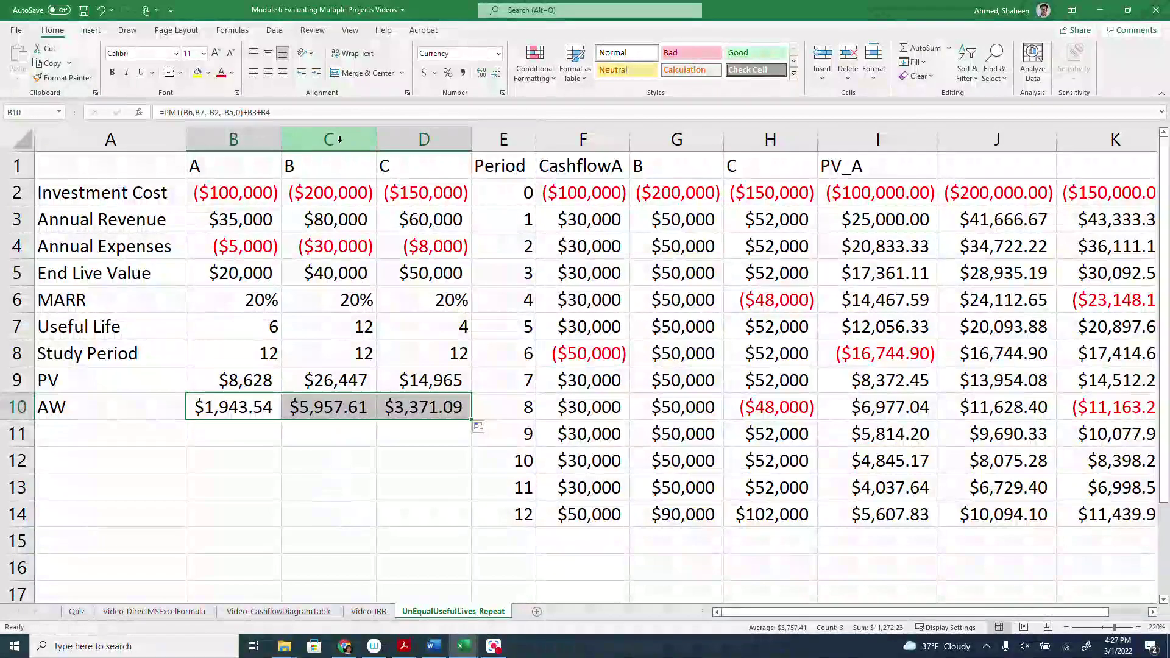
left_click(335, 412)
left_click(330, 139)
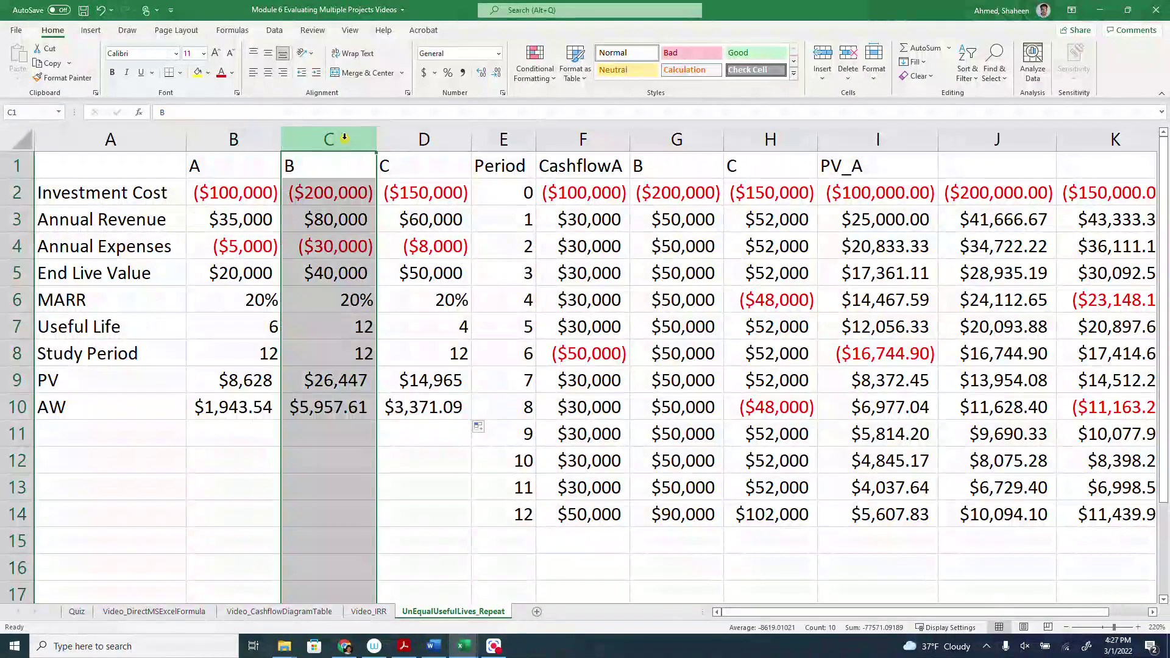
Step: Label the row below the first annual worth row as AW in A11
left_click(92, 433)
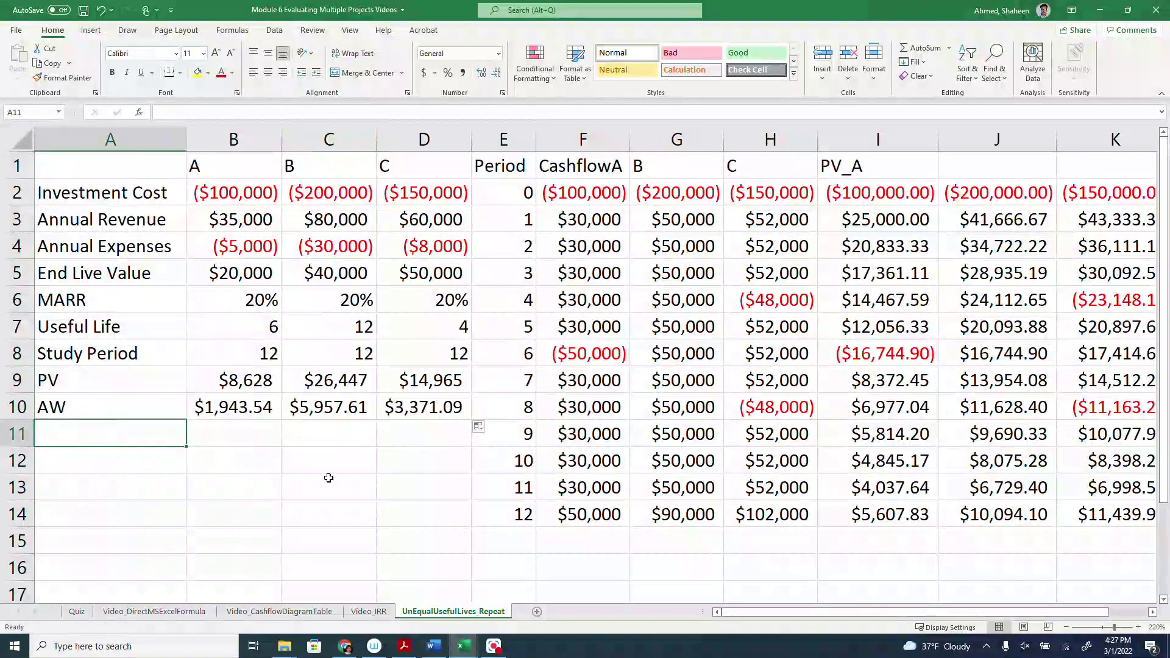
type("a")
key("BackSpace")
type("ASW")
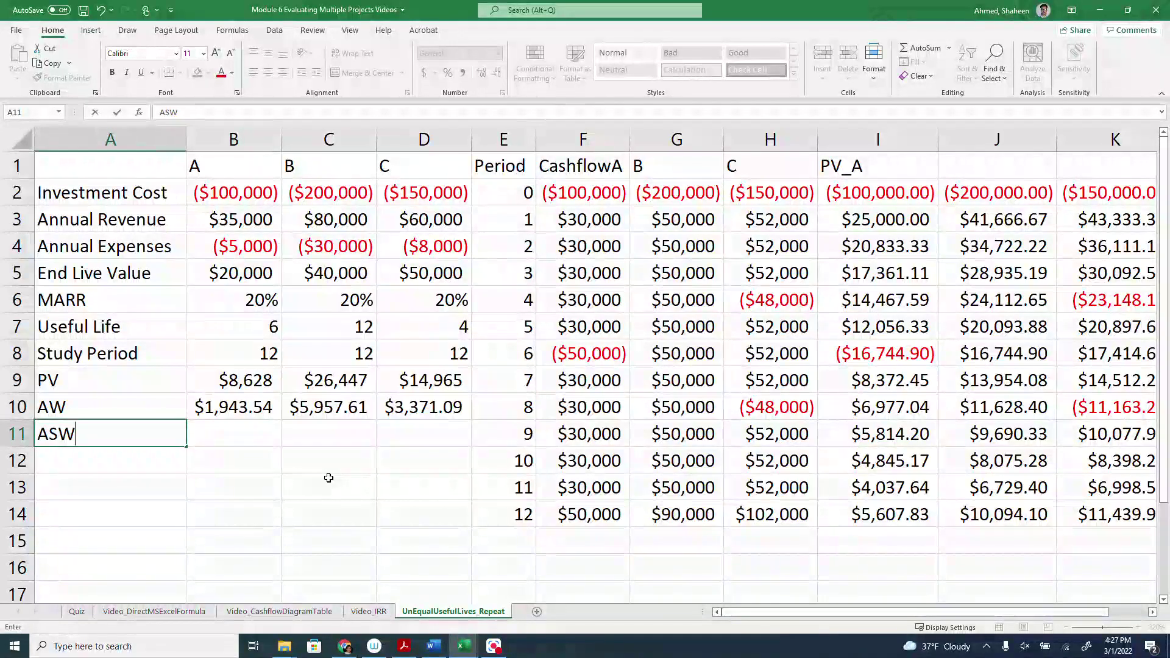
key("Tab")
Step: Calculate AW from the study-period PV in B11 with =PMT(B6,B8,-B9,0,0) and fill the formula across to D11
type("=")
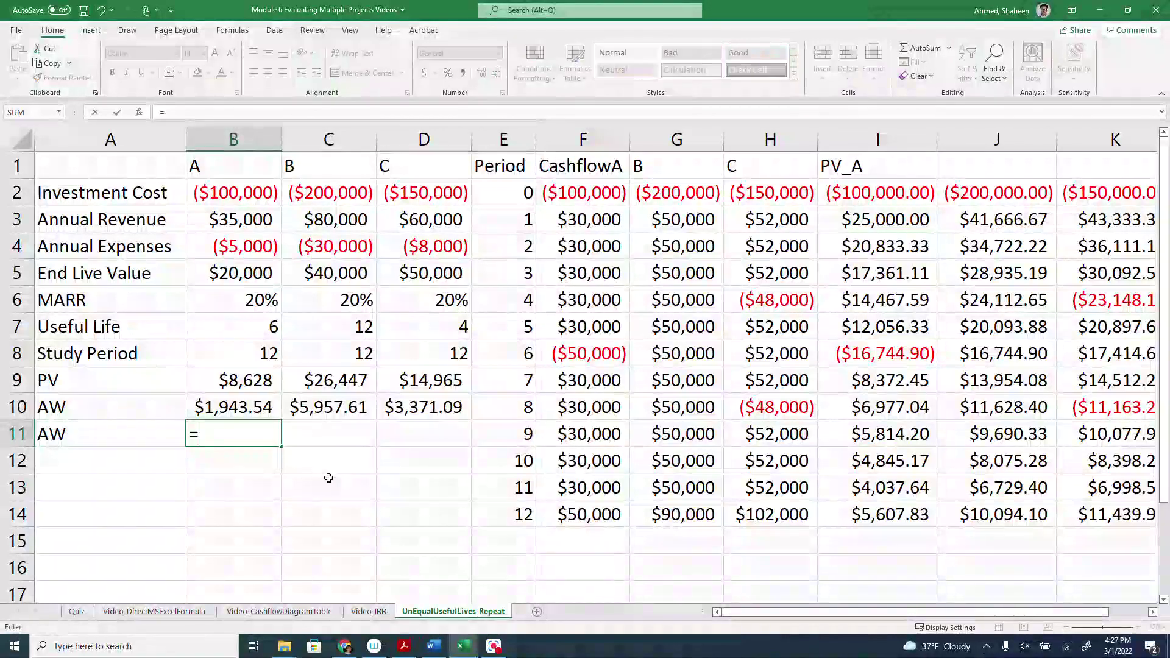
type("PMT(")
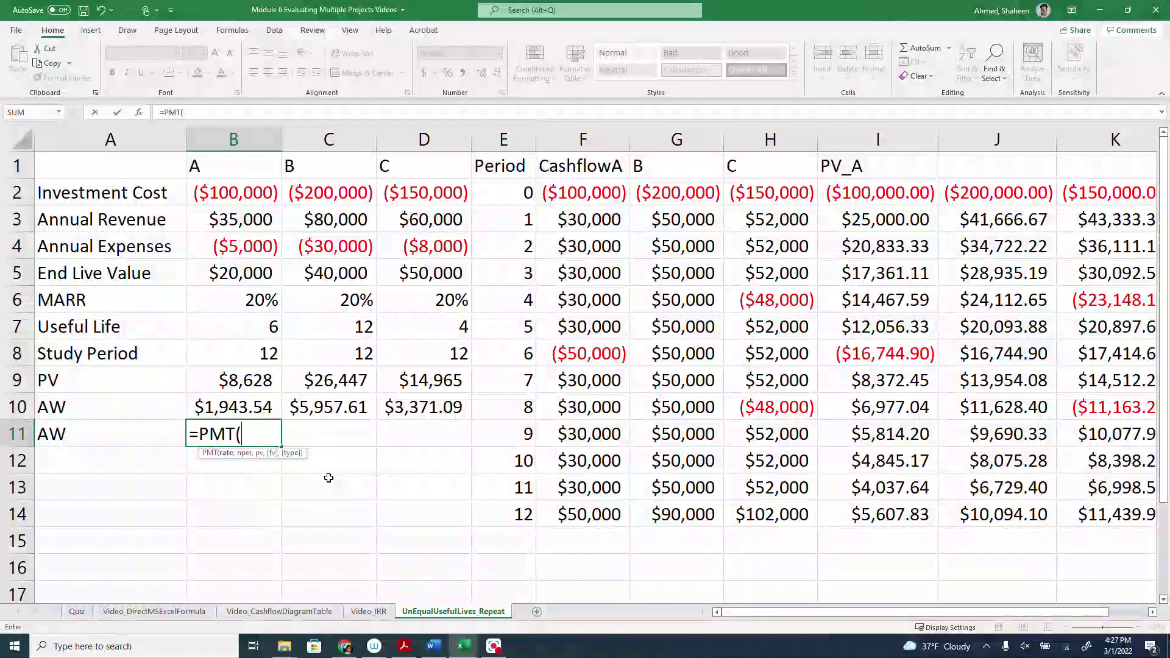
left_click(256, 300)
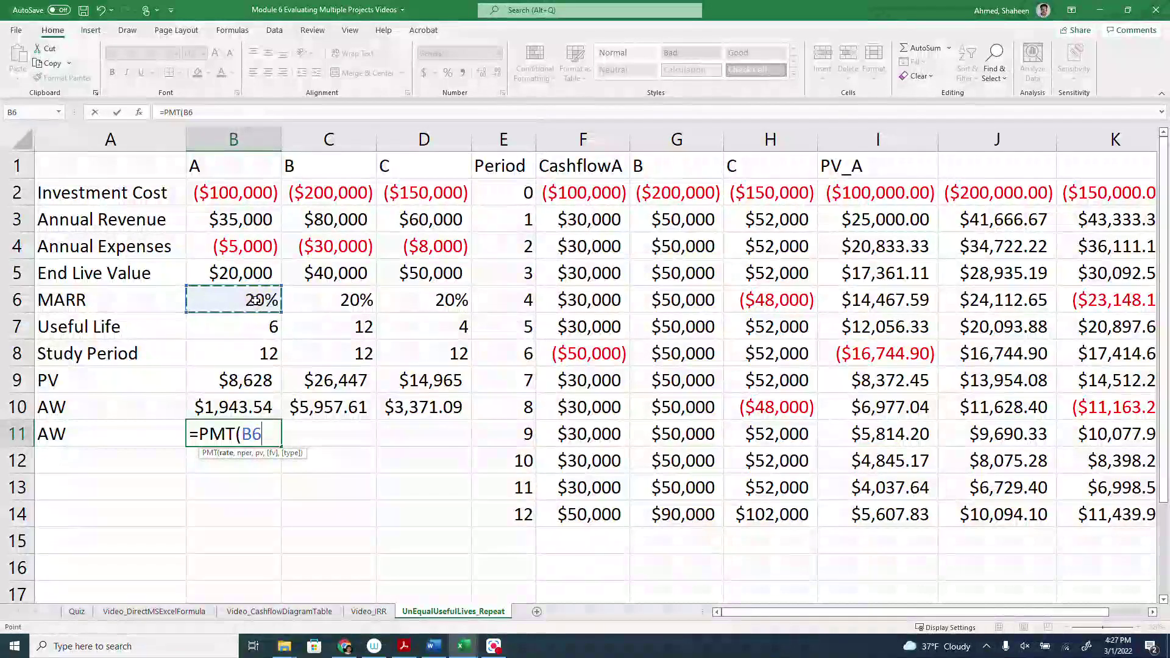
type(",")
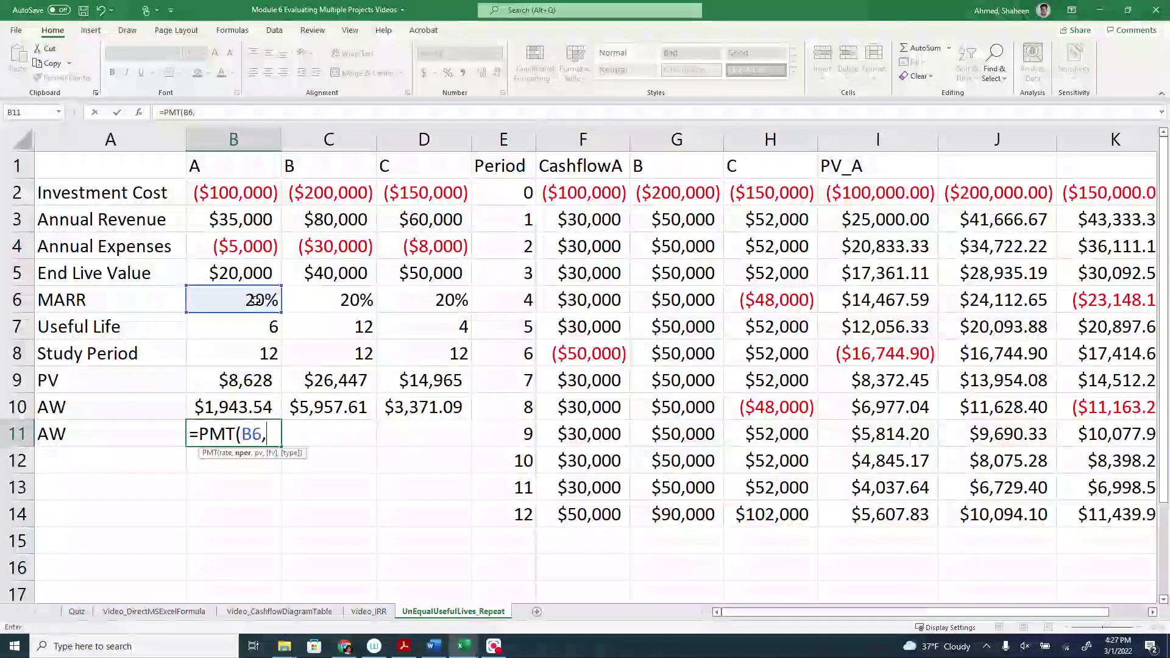
left_click(260, 357)
type(",")
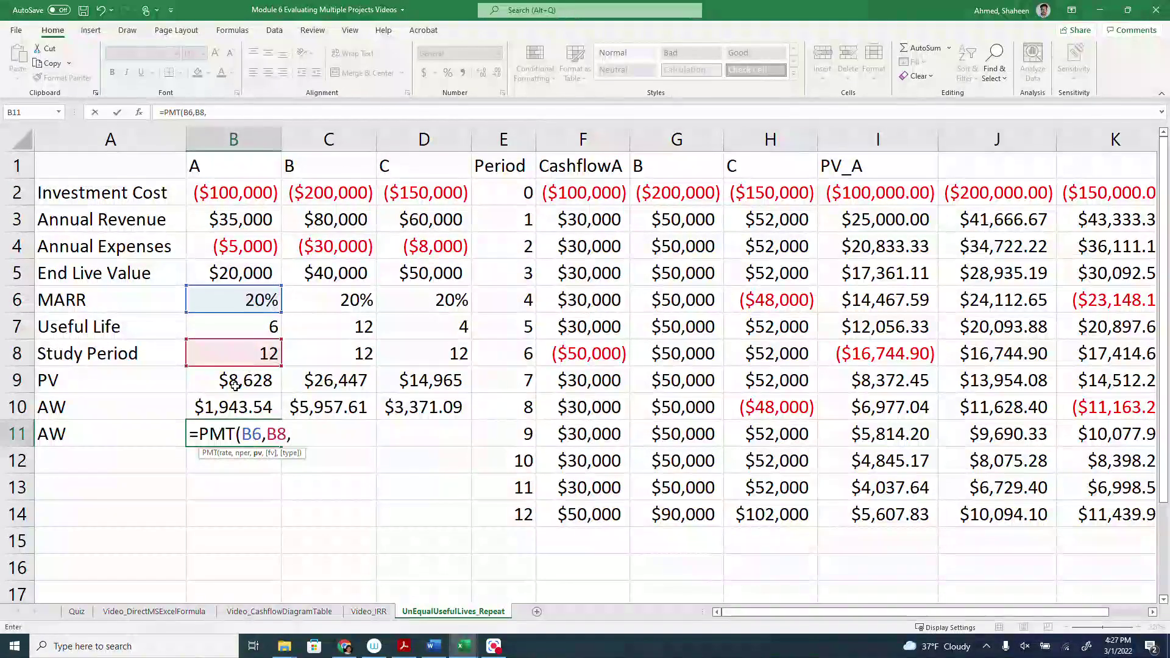
type("-")
left_click(235, 385)
type(",")
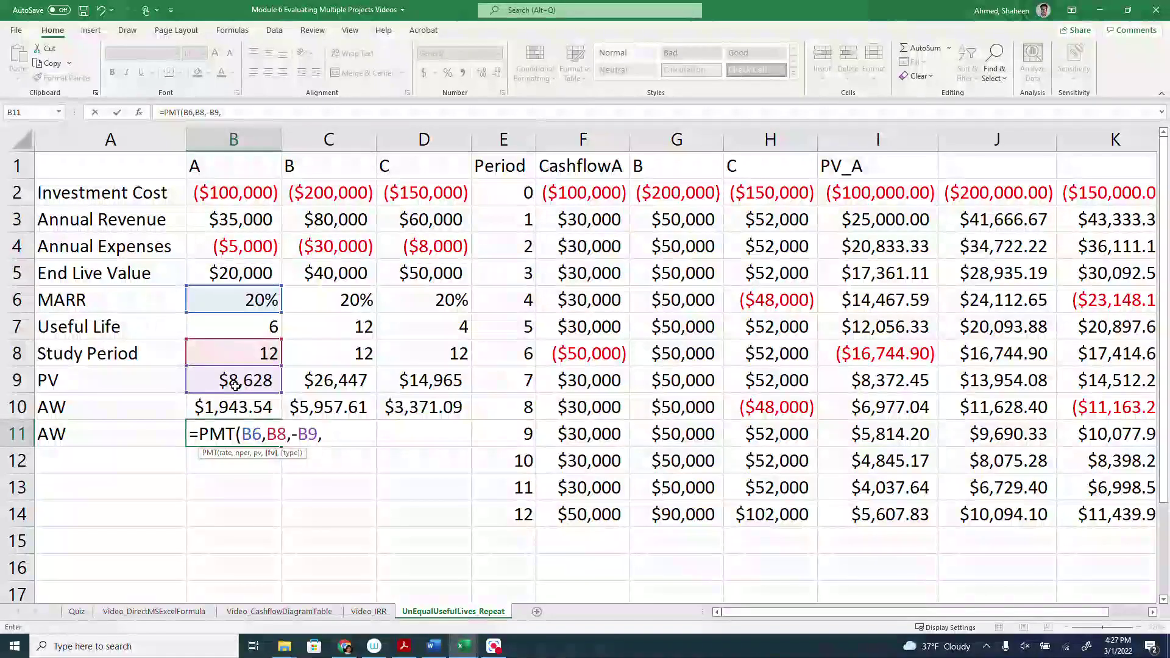
type("0,0")
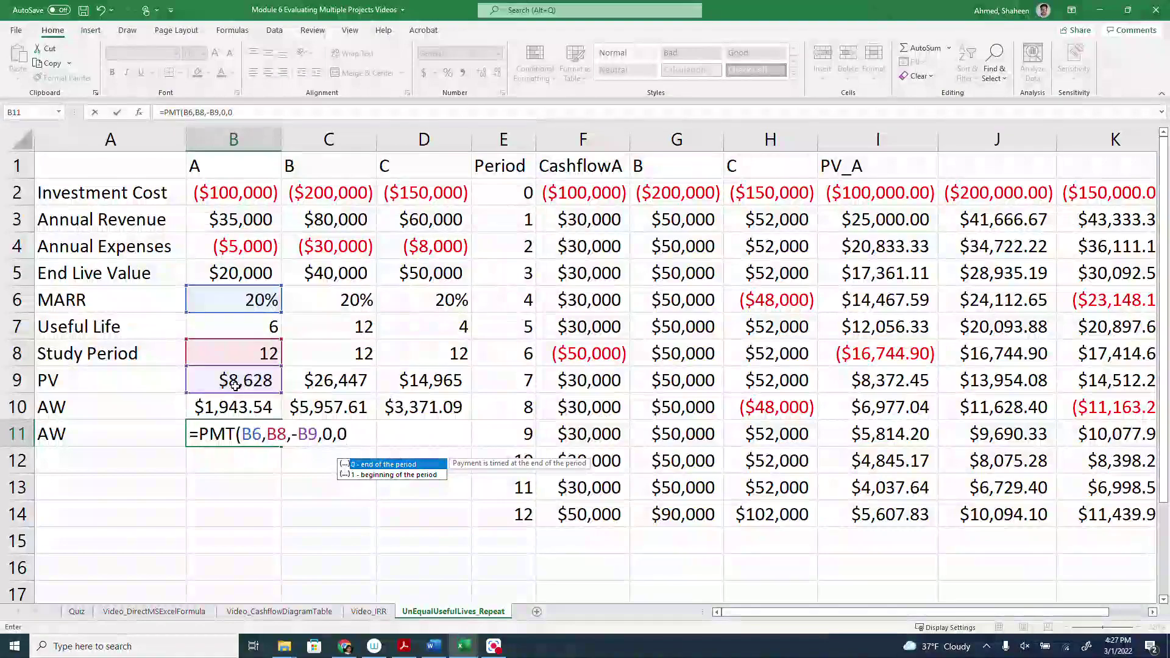
key("Return")
left_click(261, 428)
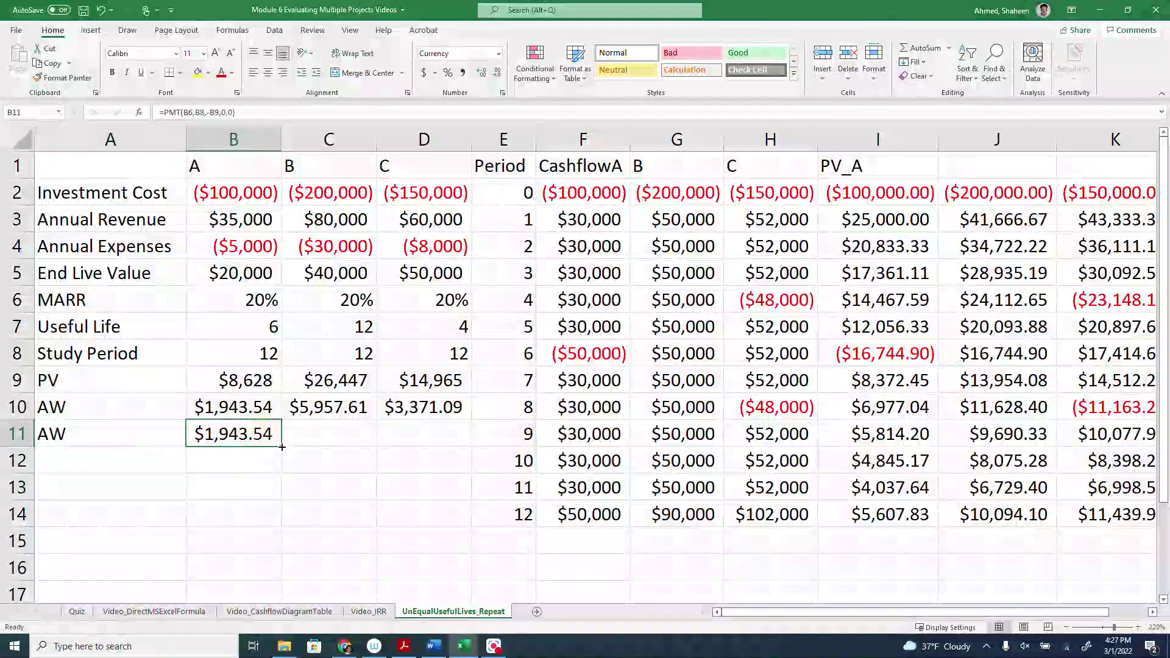
left_click_drag(420, 450, 452, 448)
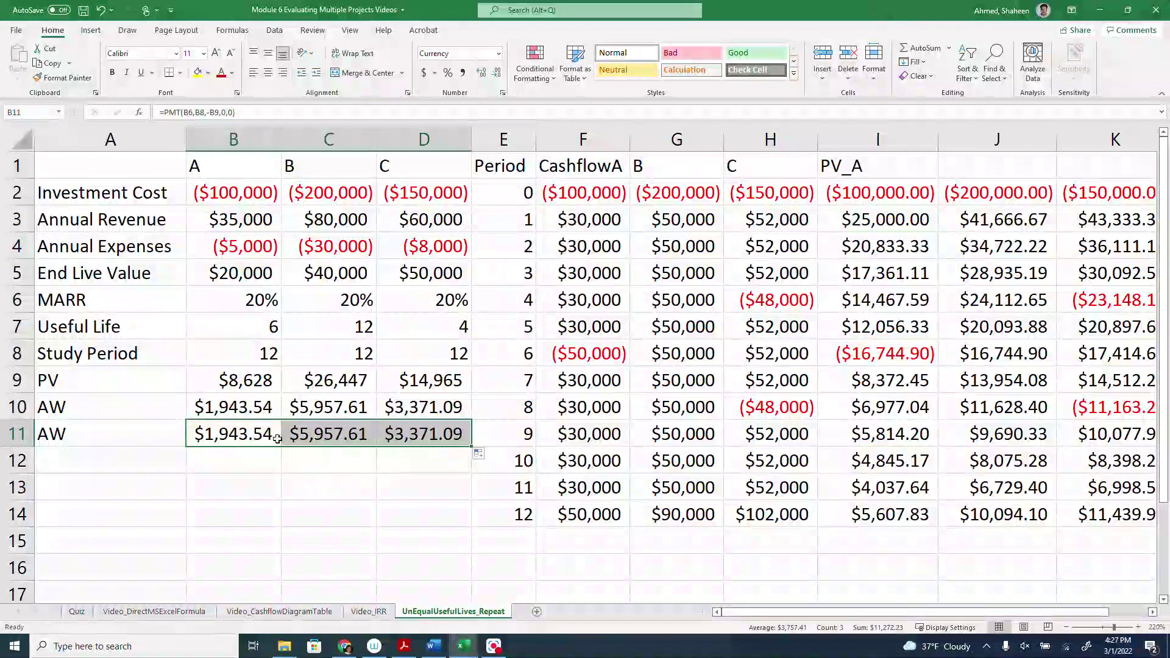
left_click(131, 409)
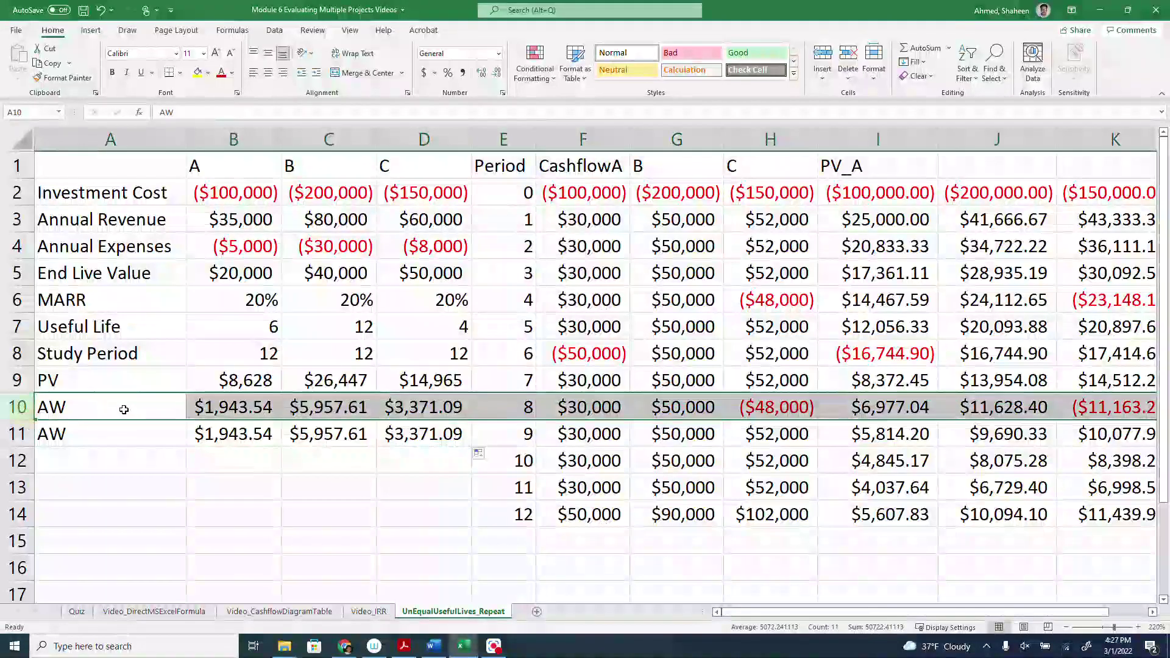
left_click_drag(381, 407, 427, 409)
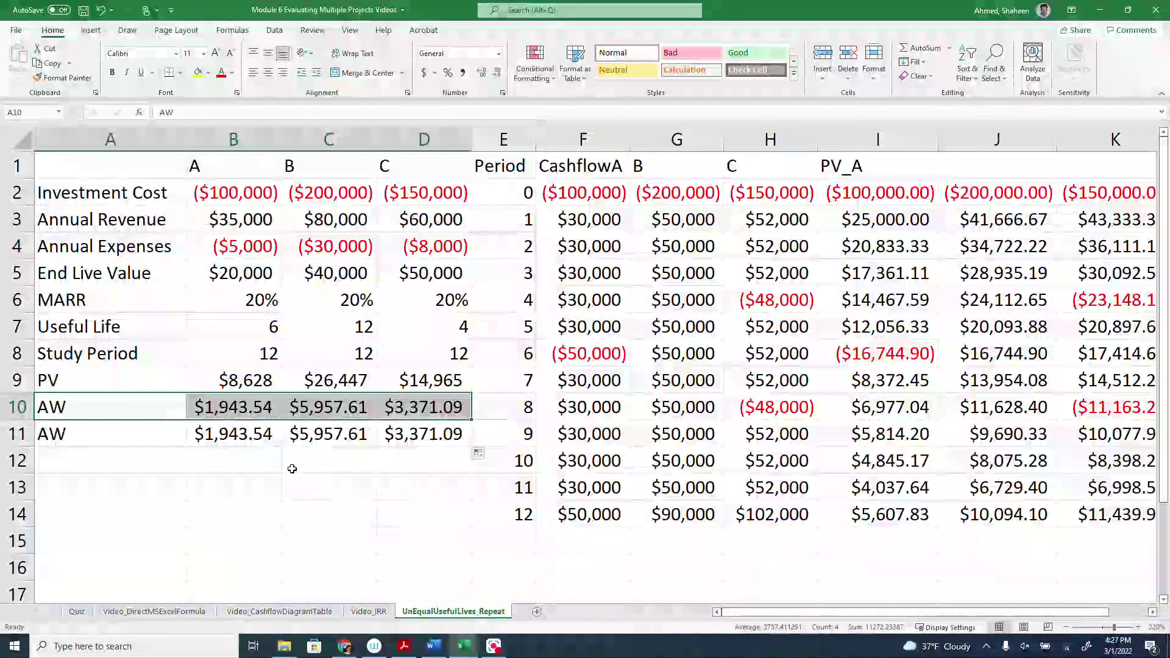
left_click_drag(89, 412, 400, 405)
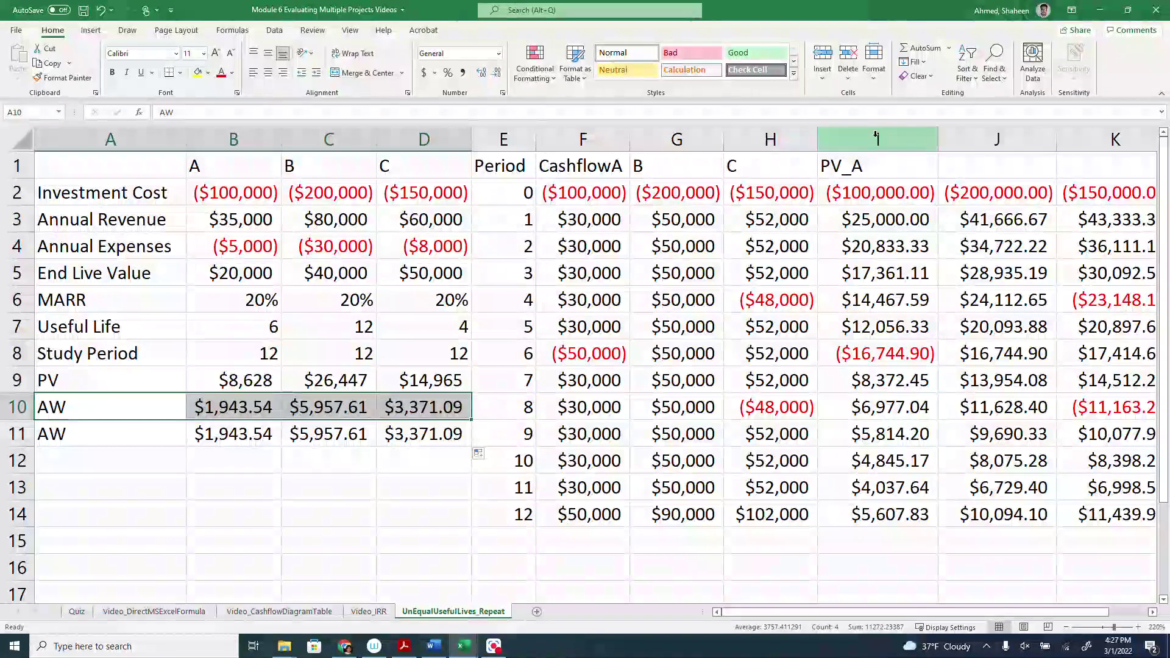
left_click(877, 140)
left_click_drag(111, 140, 1091, 161)
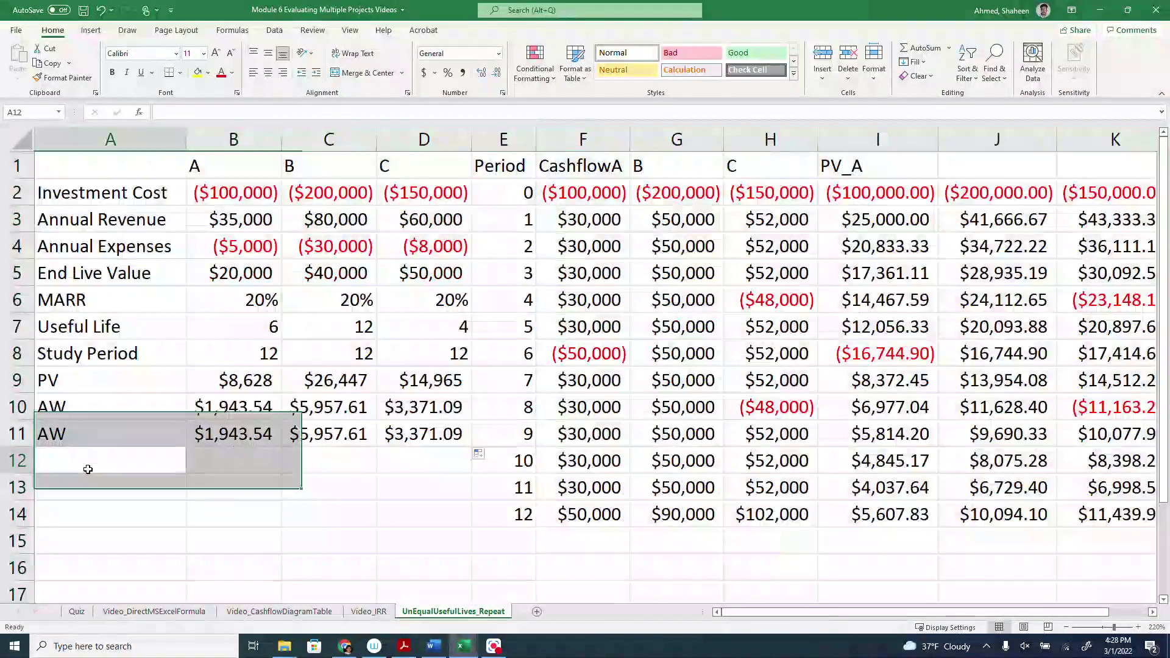
Step: Calculate the internal rate of return of project A's cash flows in B12 with =IRR(F:F) and fill the formula across to D12
left_click(235, 460)
type("=R")
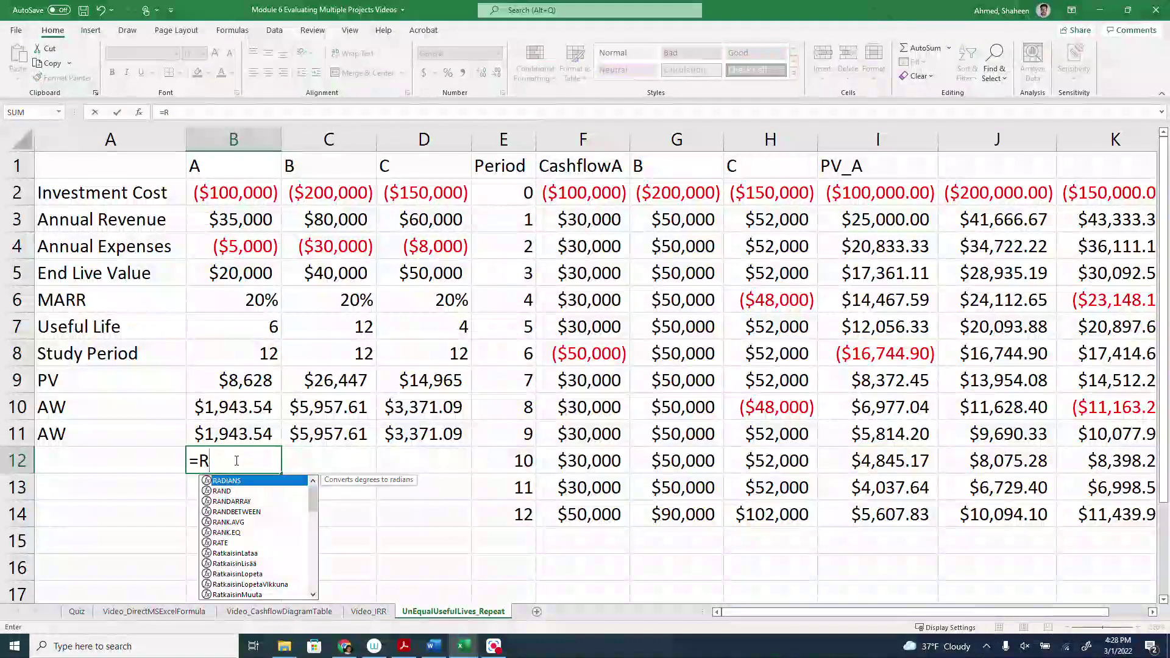
key("BackSpace")
type("IRR(")
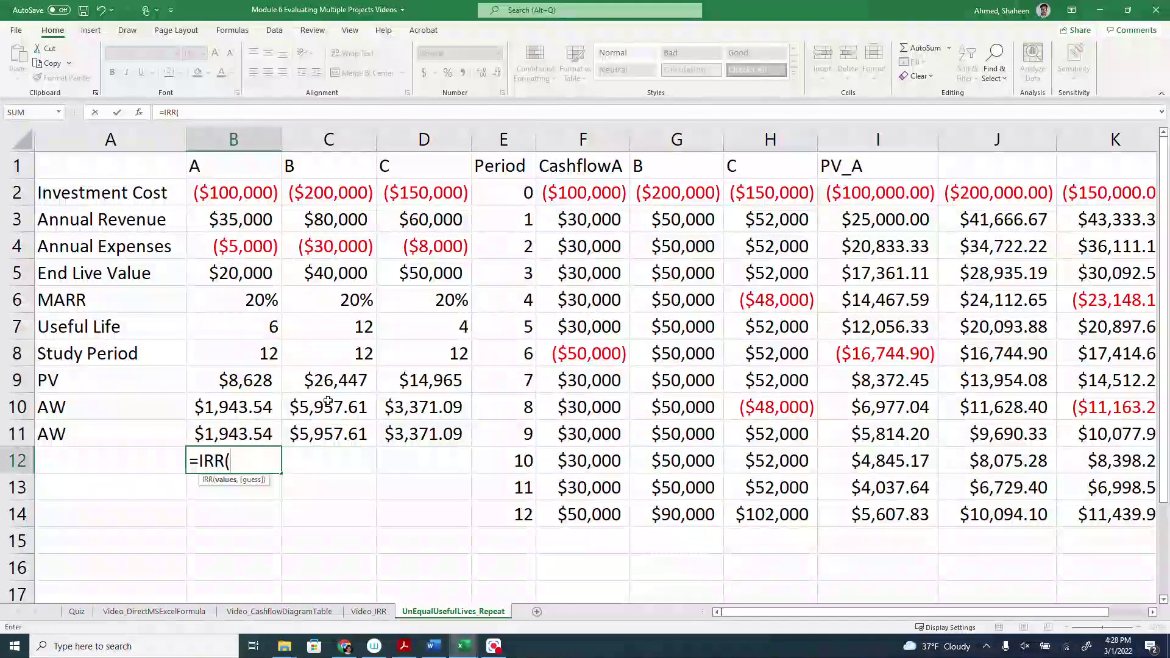
left_click(596, 139)
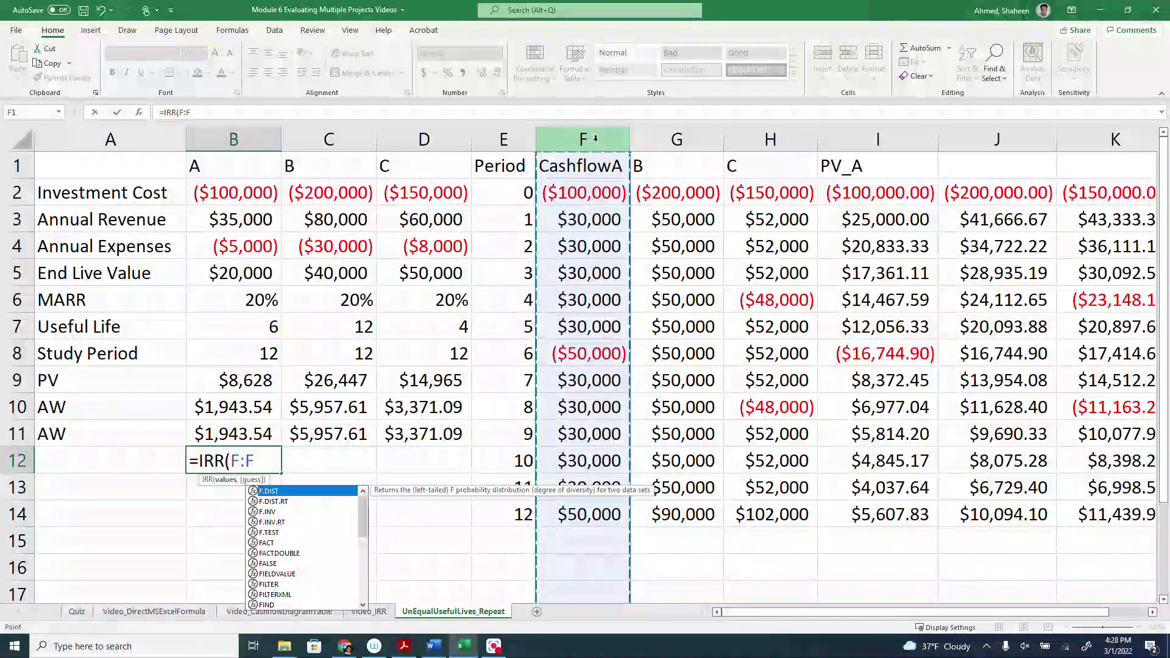
key("Return")
left_click(244, 463)
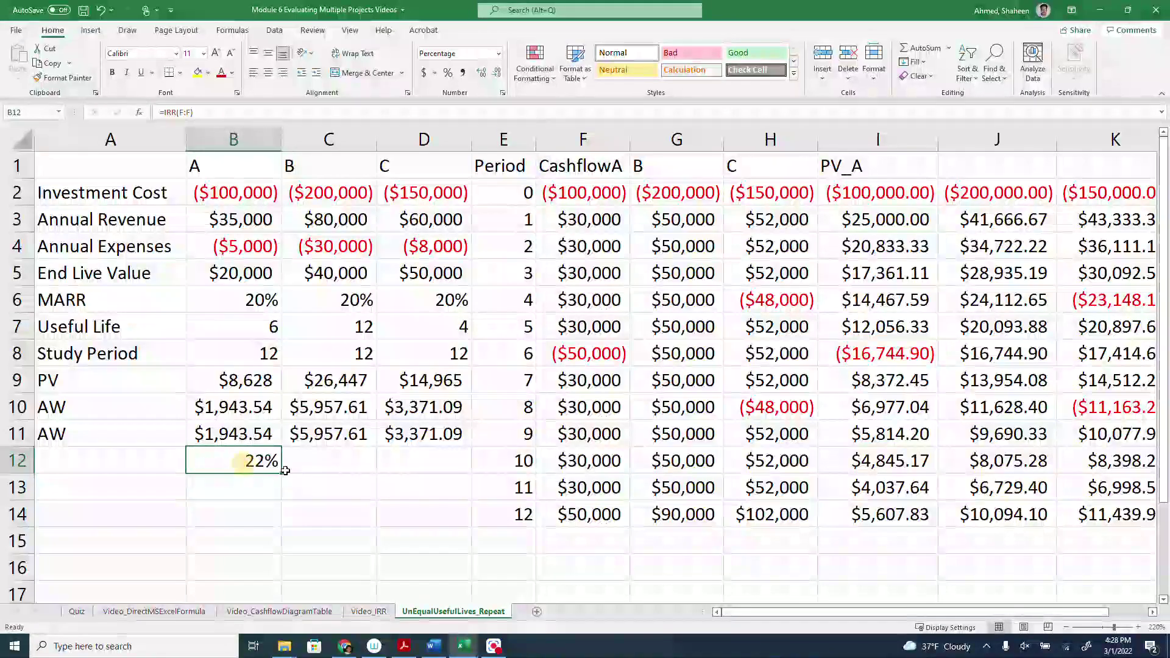
left_click_drag(283, 473, 459, 476)
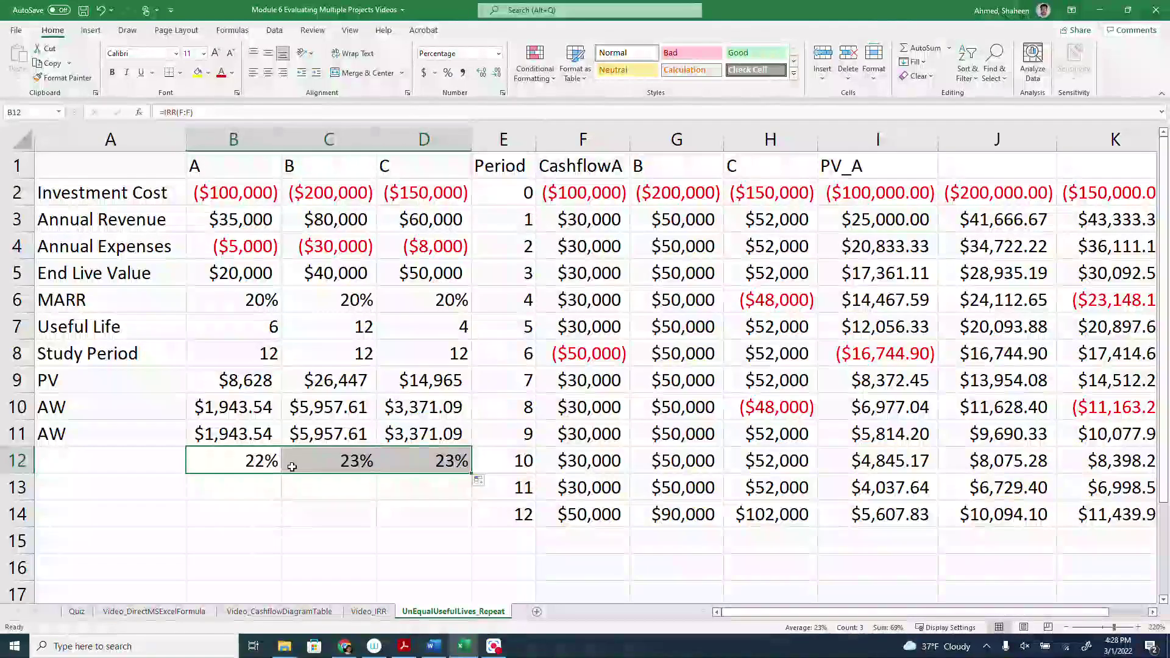
Step: Format the IRR values in B12:D12 as percentages with two decimal places
right_click(295, 469)
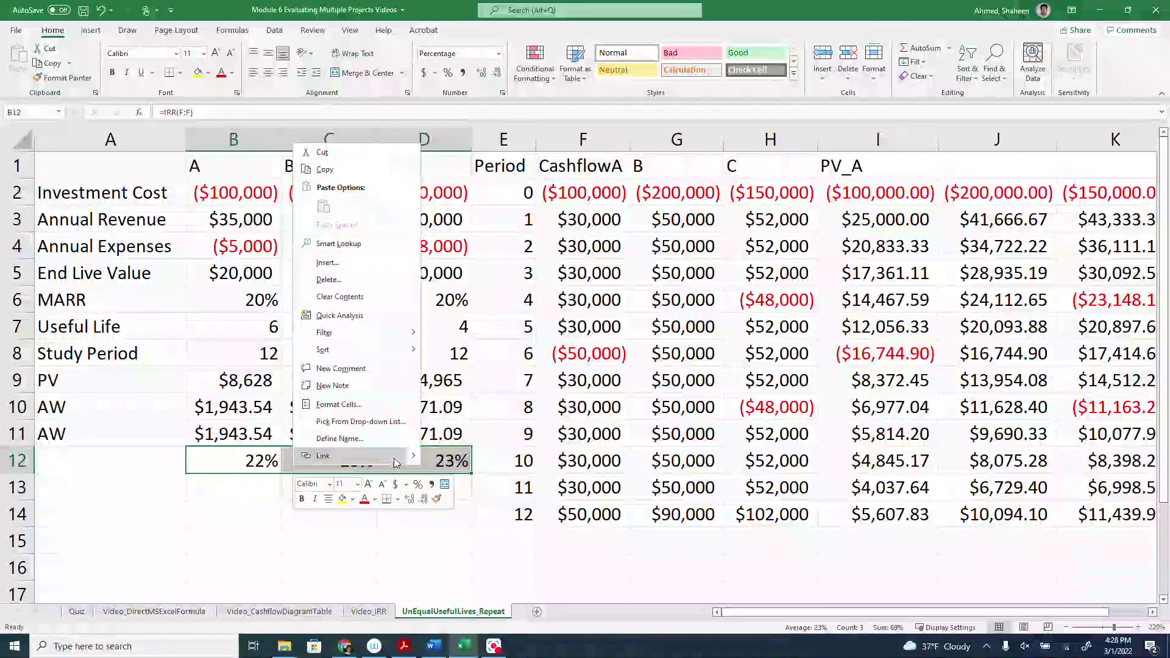
left_click(364, 408)
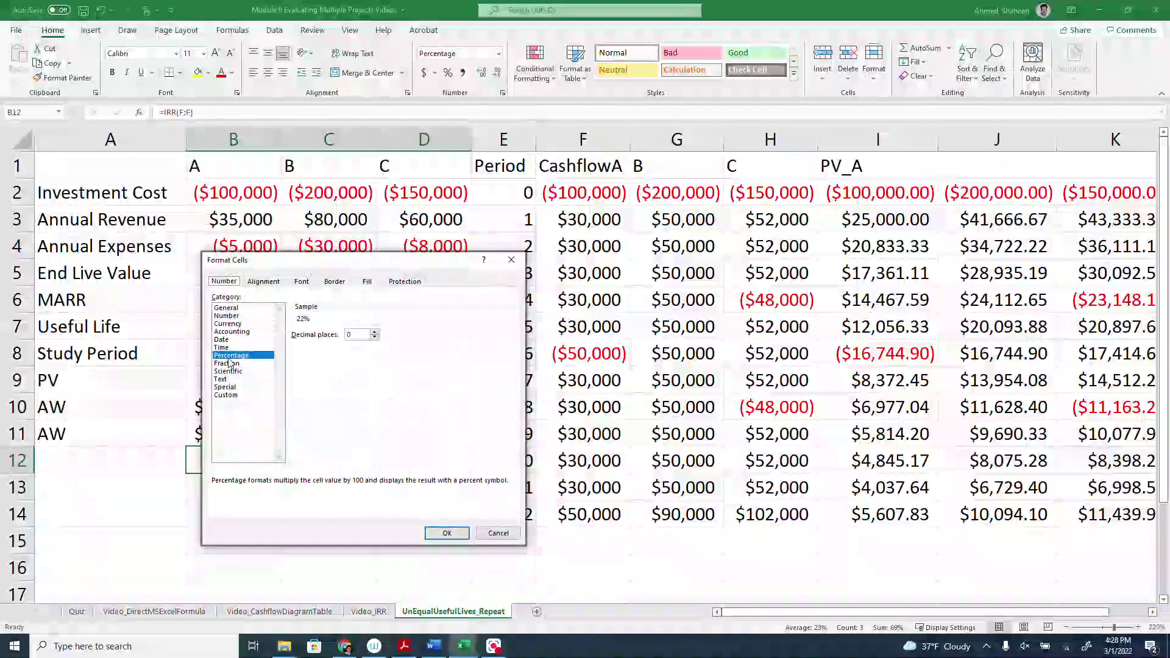
left_click(374, 332)
left_click(374, 332)
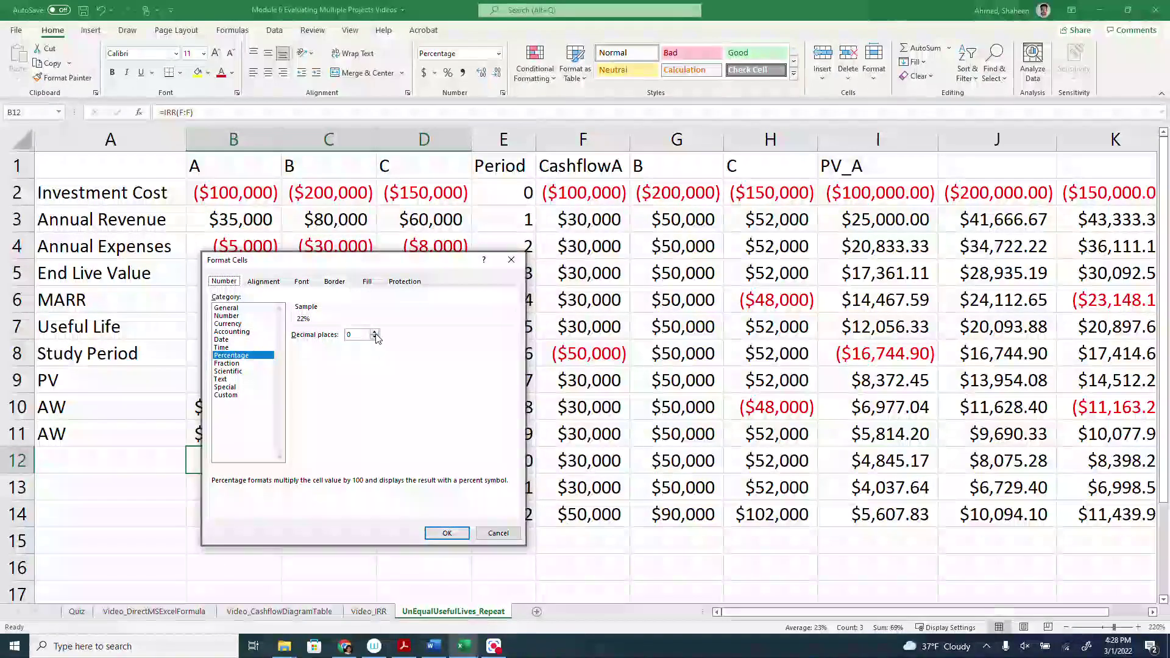
left_click(454, 539)
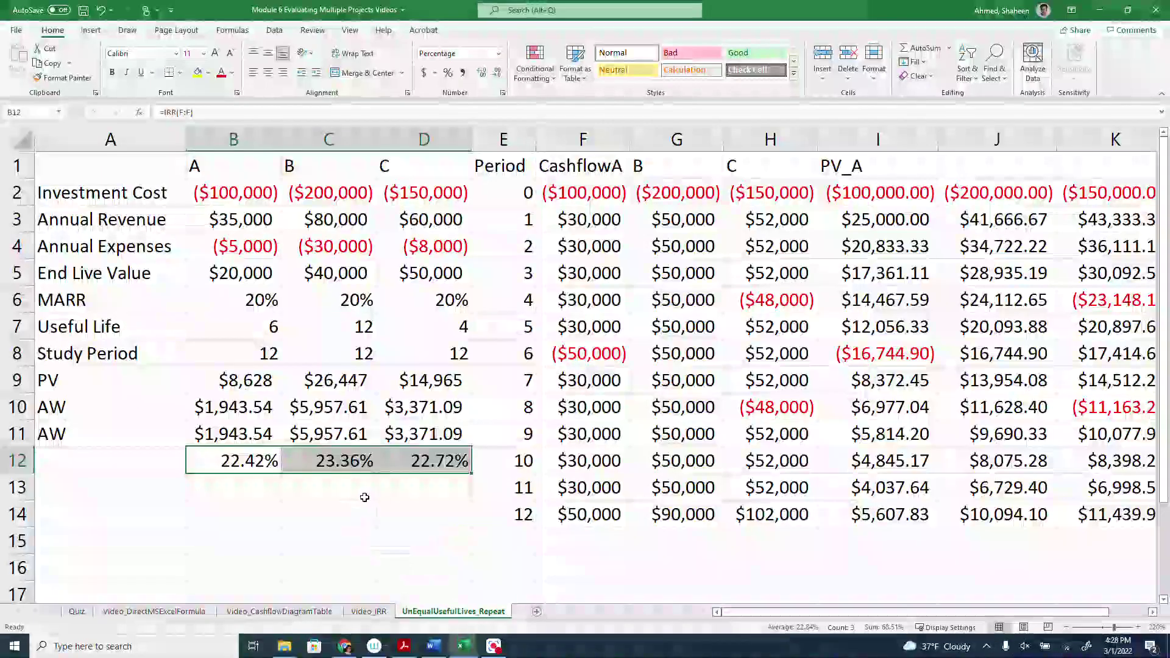
left_click(370, 492)
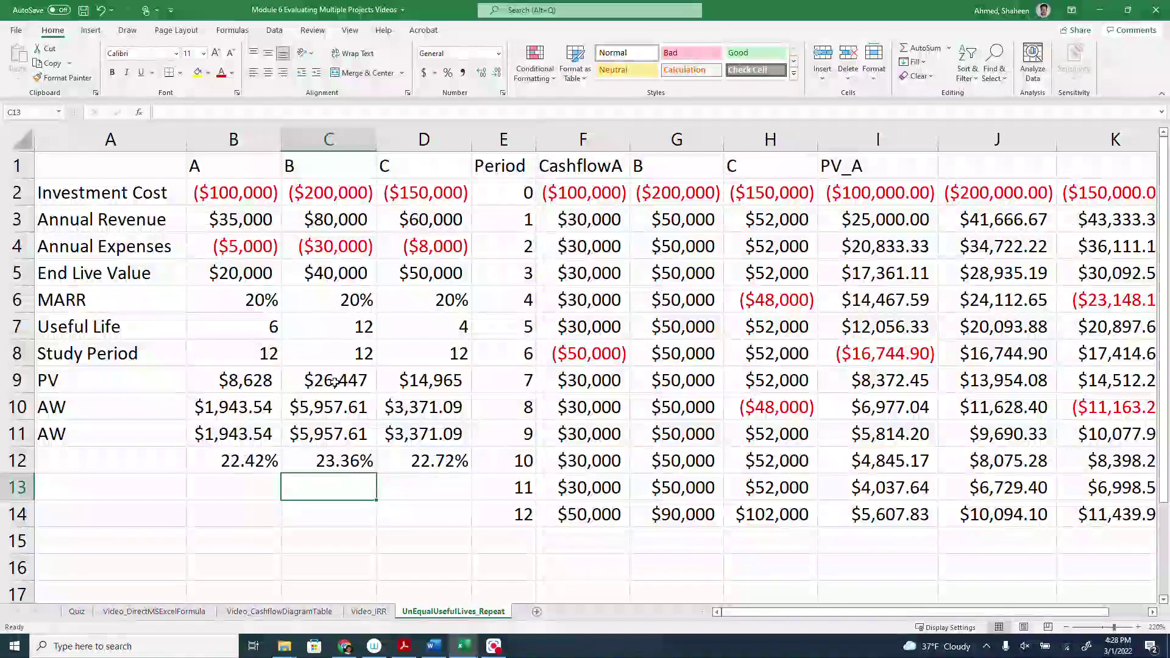
Step: Label the internal rate of return row as IRR in A12
left_click(345, 143)
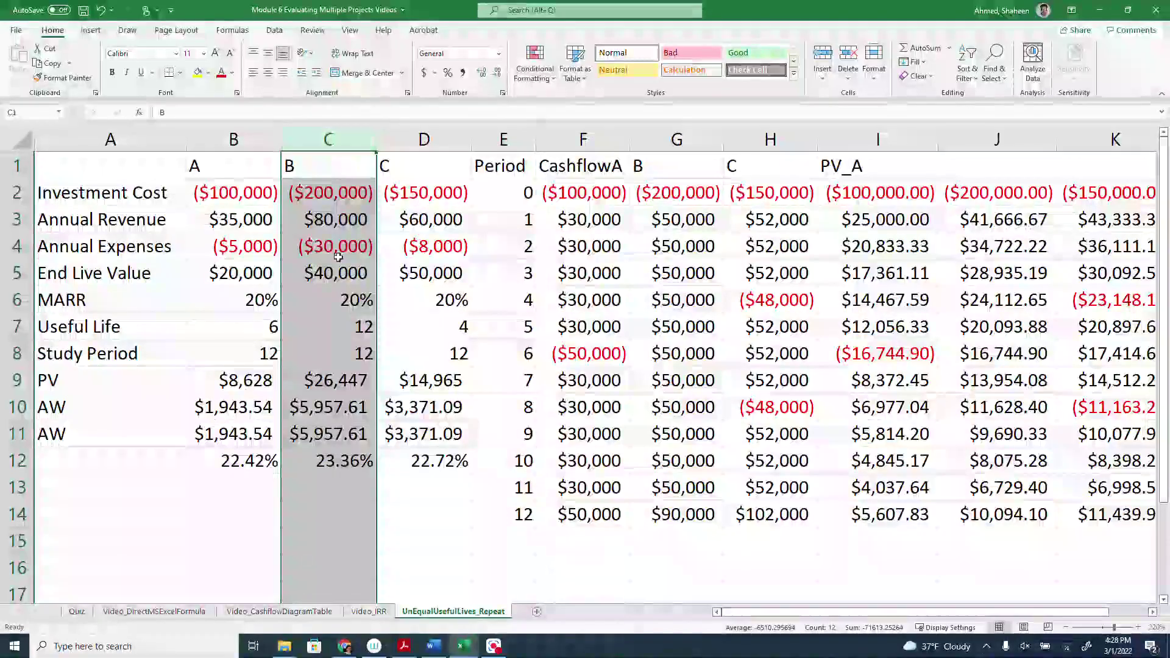
left_click(103, 467)
type("IRR")
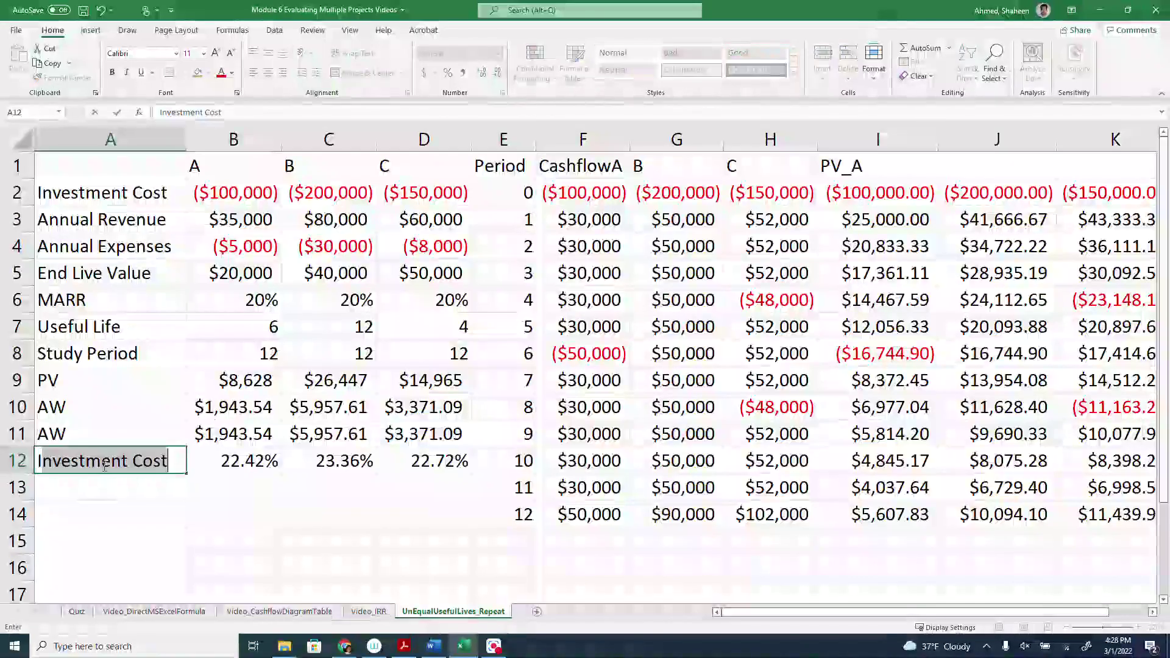
key("Return")
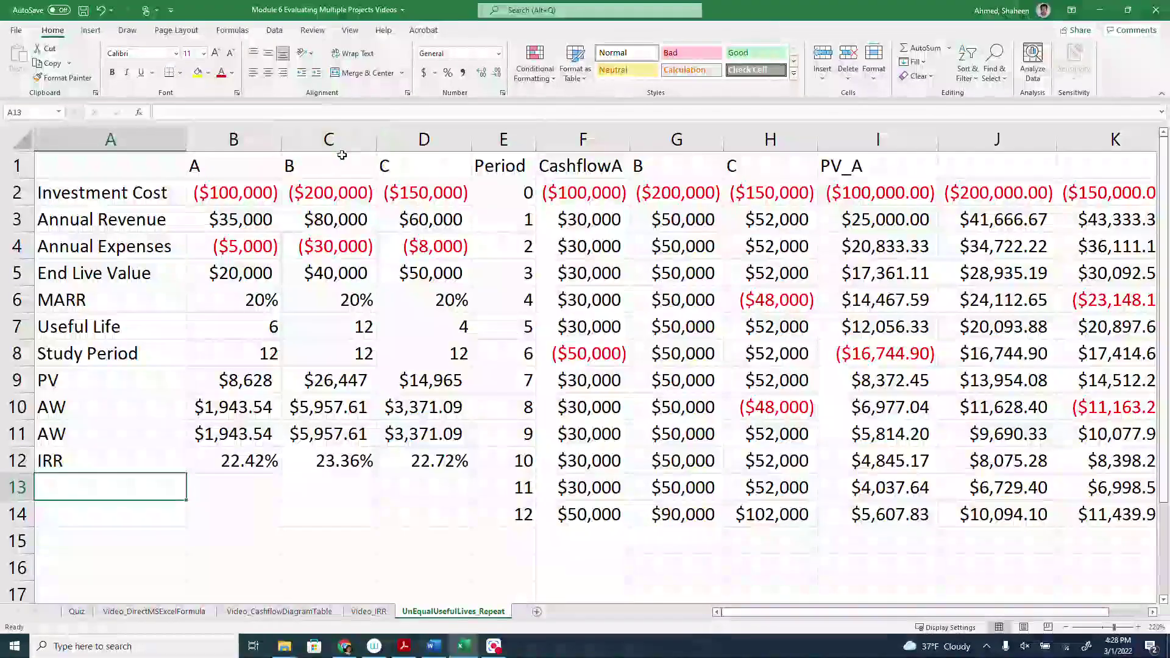
Step: Compare the PV, AW and IRR results of the three projects with the MARR row, and review project B's column
left_click(103, 383)
left_click(94, 408)
left_click(94, 450)
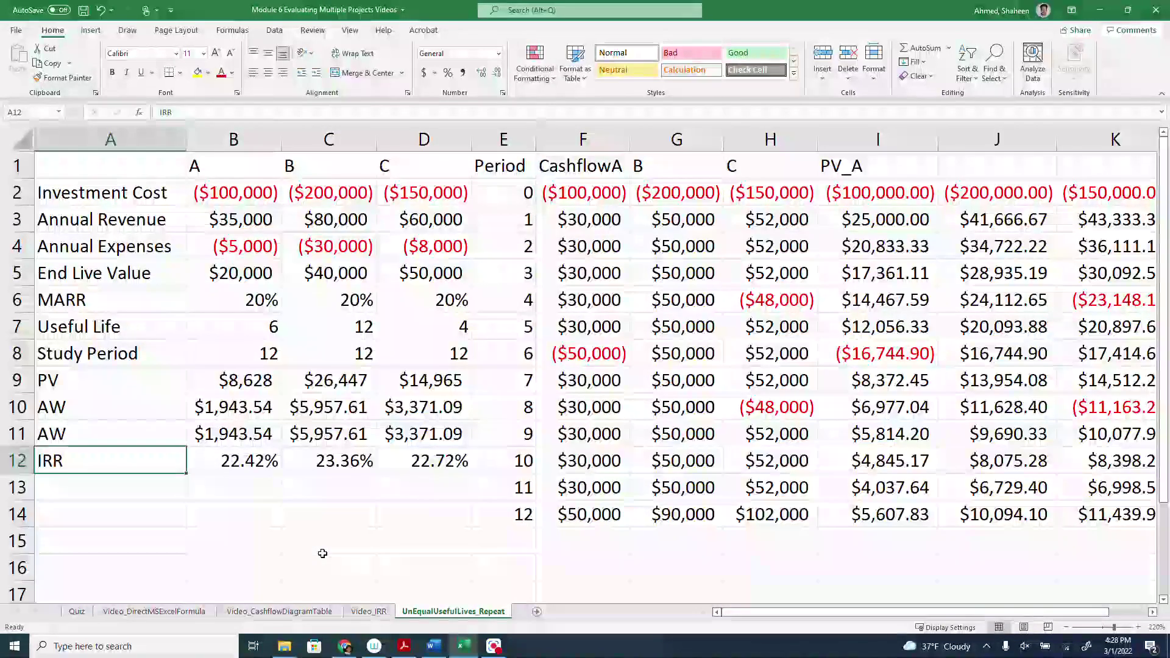
left_click_drag(450, 461, 57, 450)
left_click(17, 300)
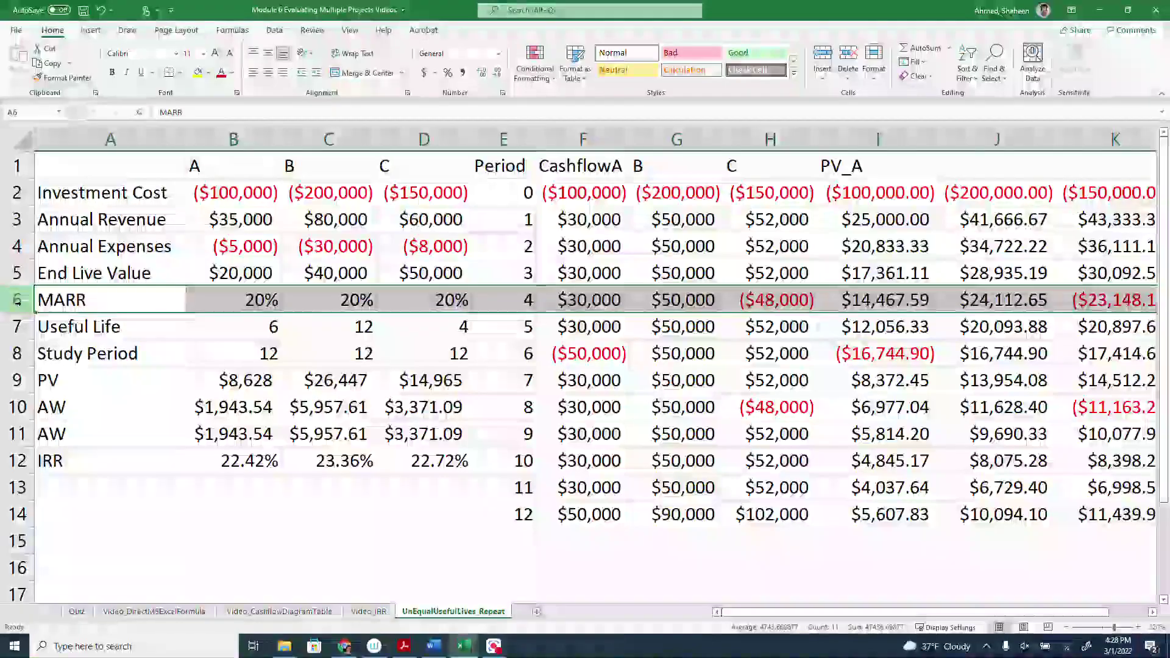
left_click_drag(244, 299, 392, 303)
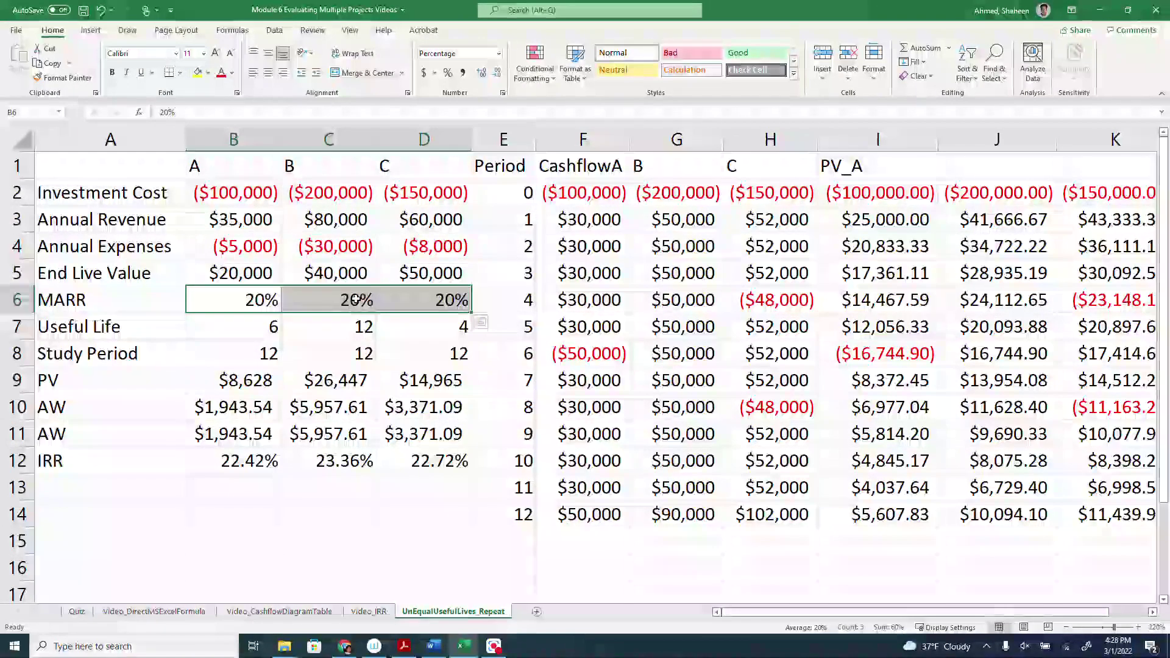
left_click(332, 138)
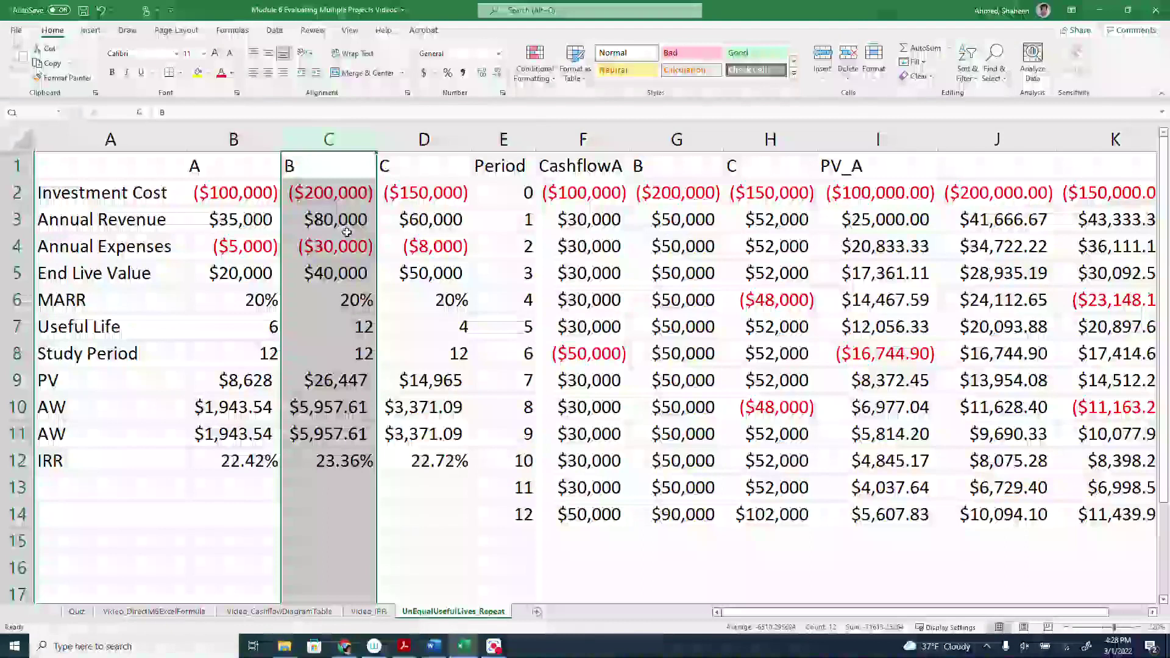